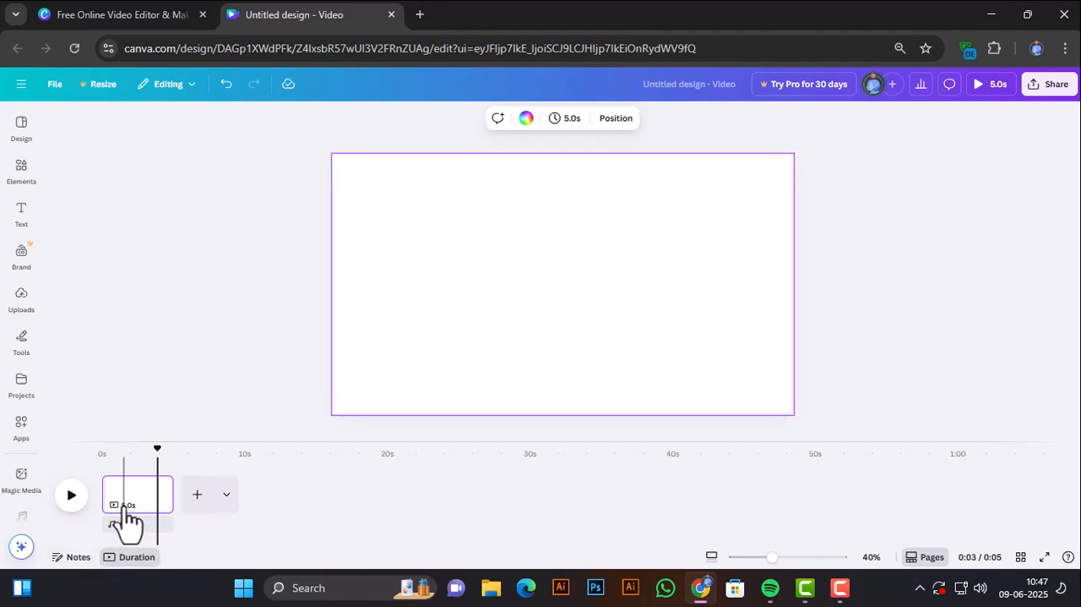
# Fill the blank page background with the solid purple default color.
pyautogui.click(527, 119)
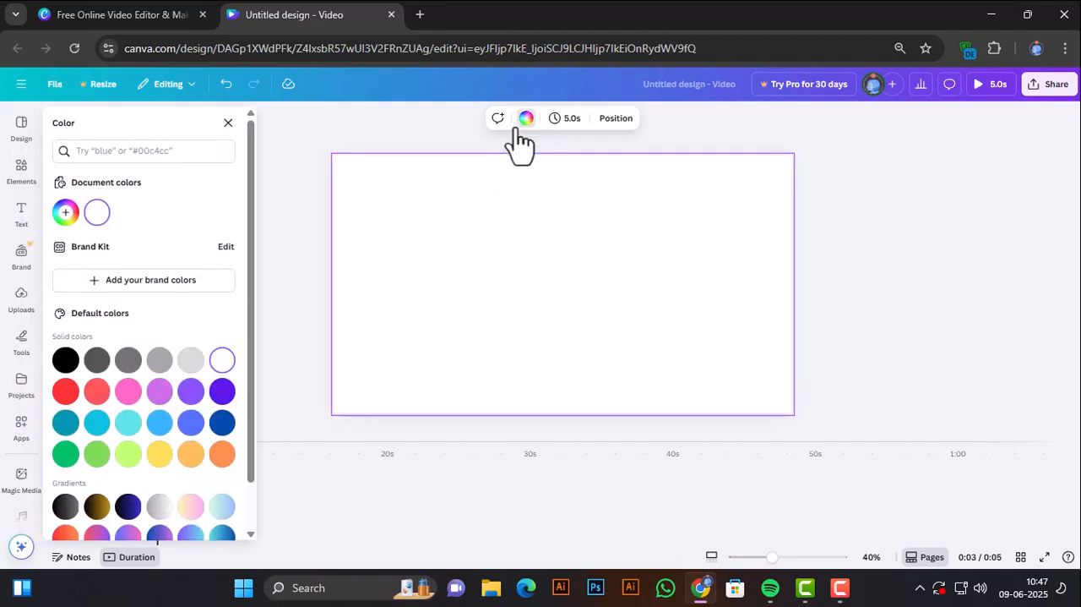
pyautogui.click(188, 393)
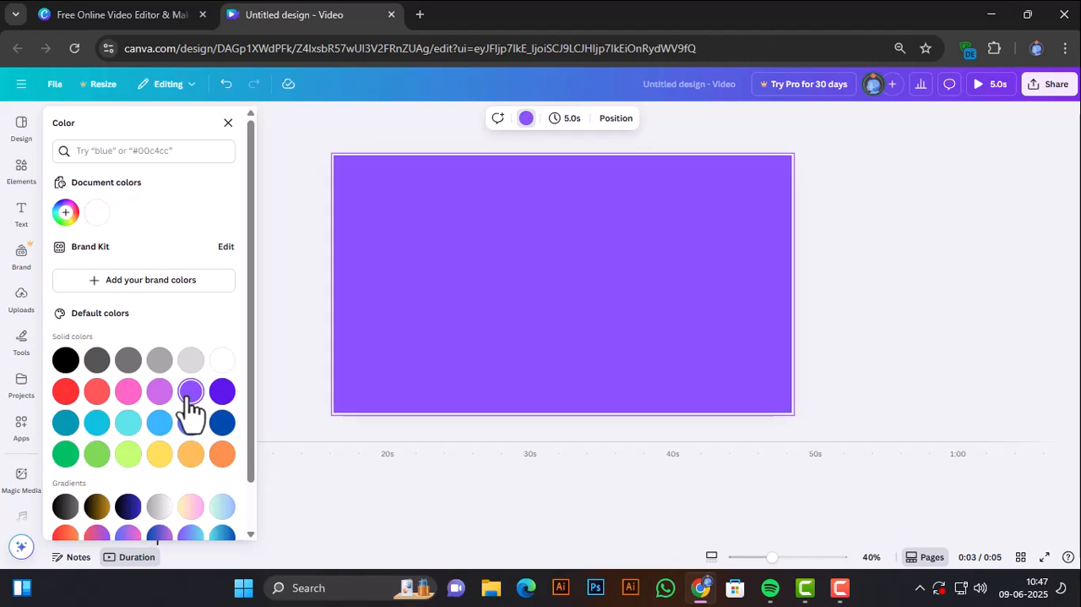
pyautogui.click(301, 184)
pyautogui.click(300, 184)
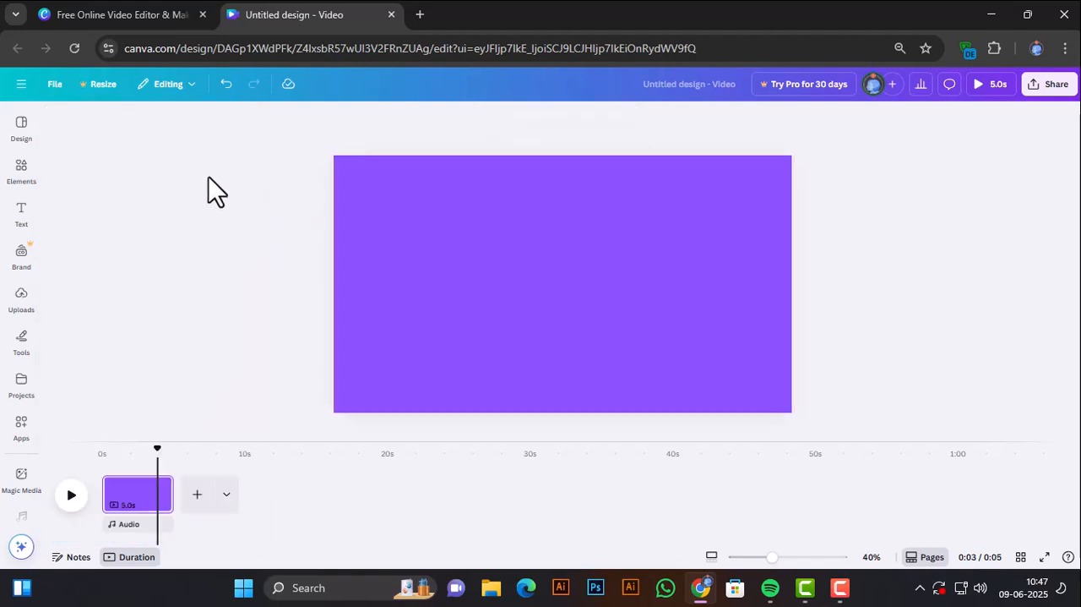
# Search the elements for "re" in place of the old eyebrow search and add a rectangle shape to the page.
pyautogui.click(23, 133)
pyautogui.click(21, 171)
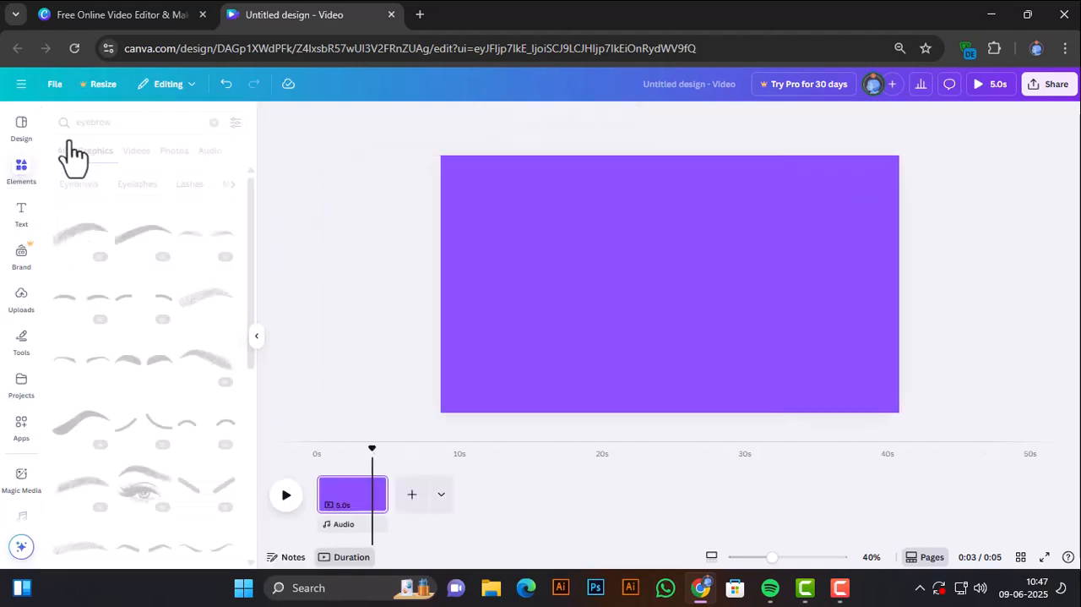
pyautogui.click(89, 127)
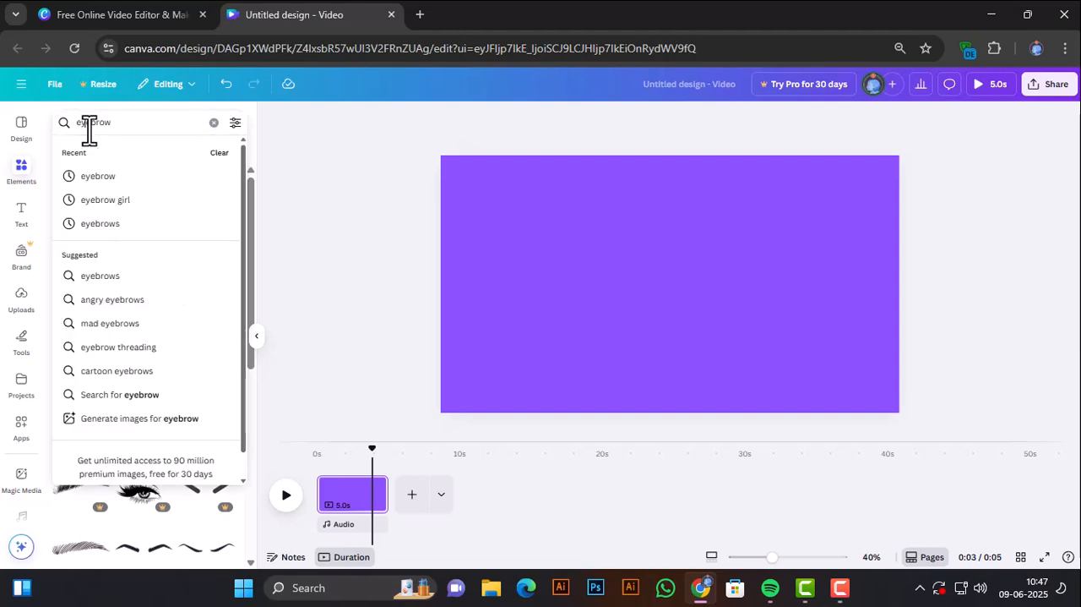
pyautogui.click(213, 122)
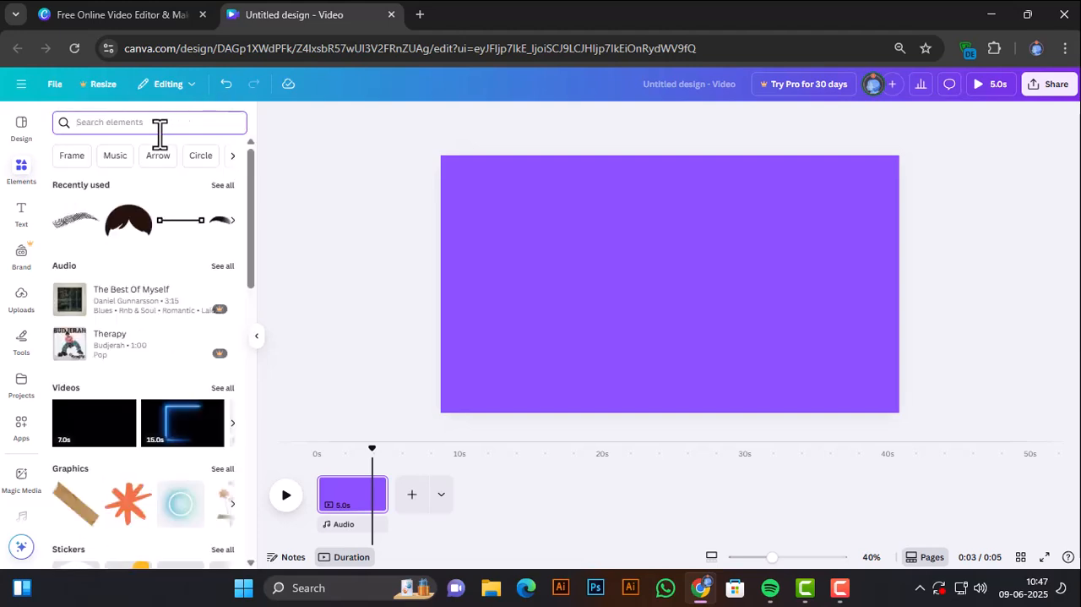
pyautogui.write('s')
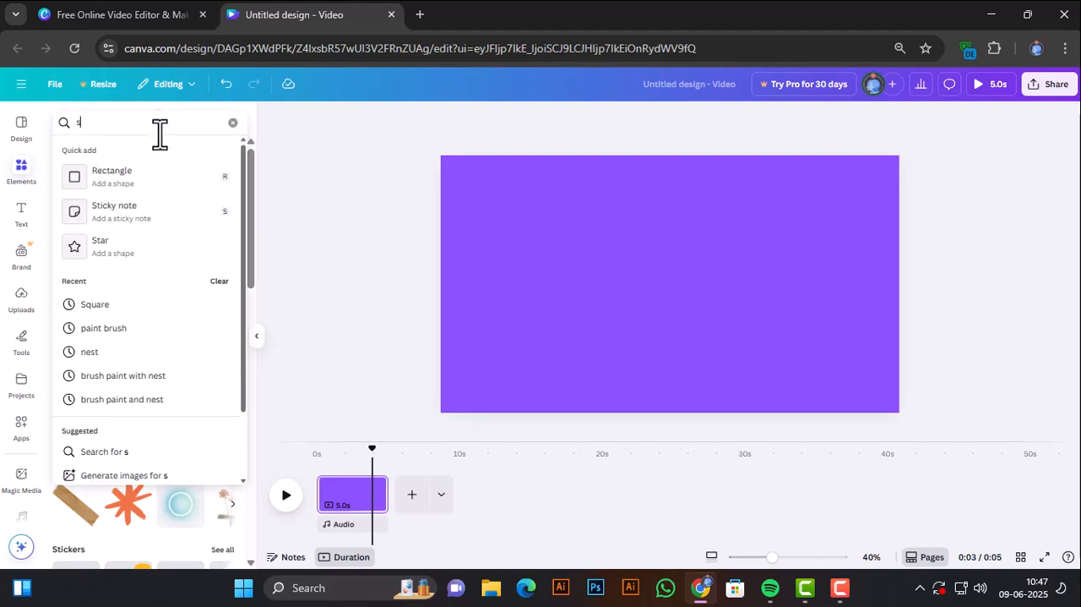
pyautogui.press('BackSpace')
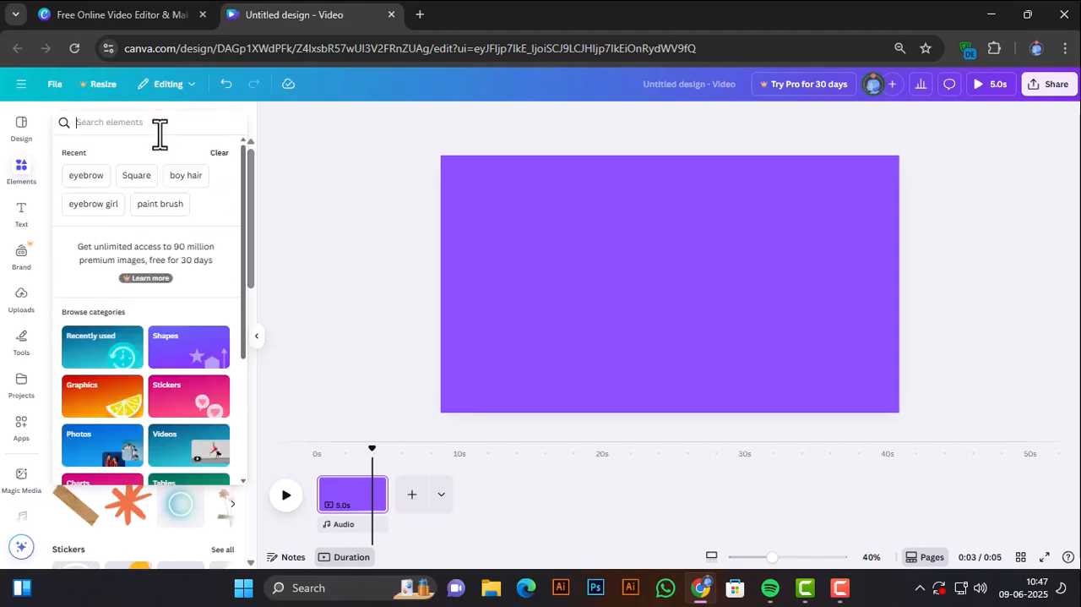
pyautogui.write('re')
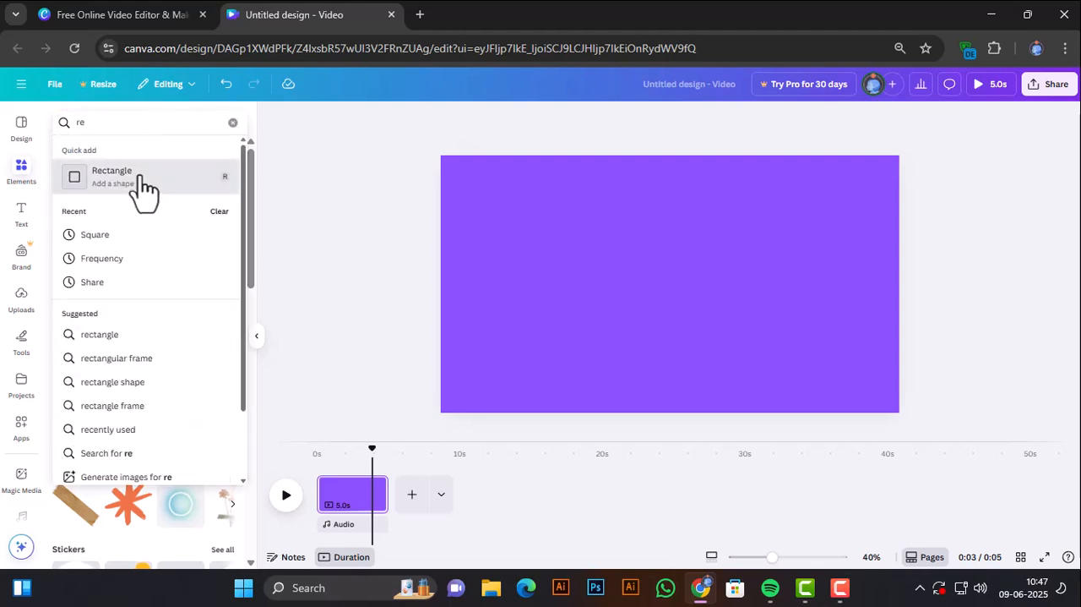
pyautogui.click(140, 178)
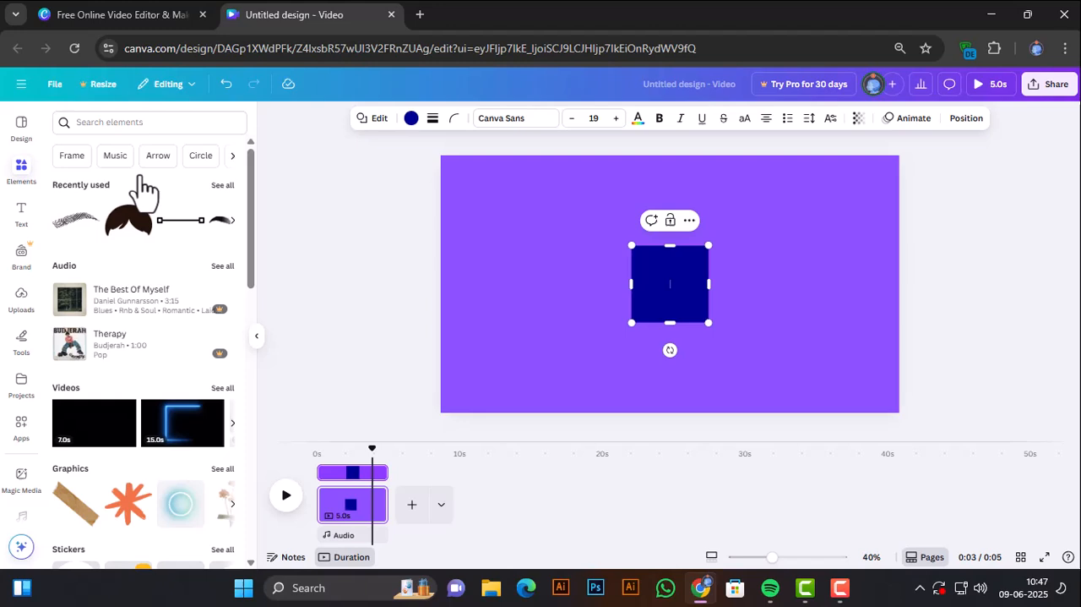
# Recolor the square with a custom light tan, about #E4C197.
pyautogui.click(571, 299)
pyautogui.click(642, 295)
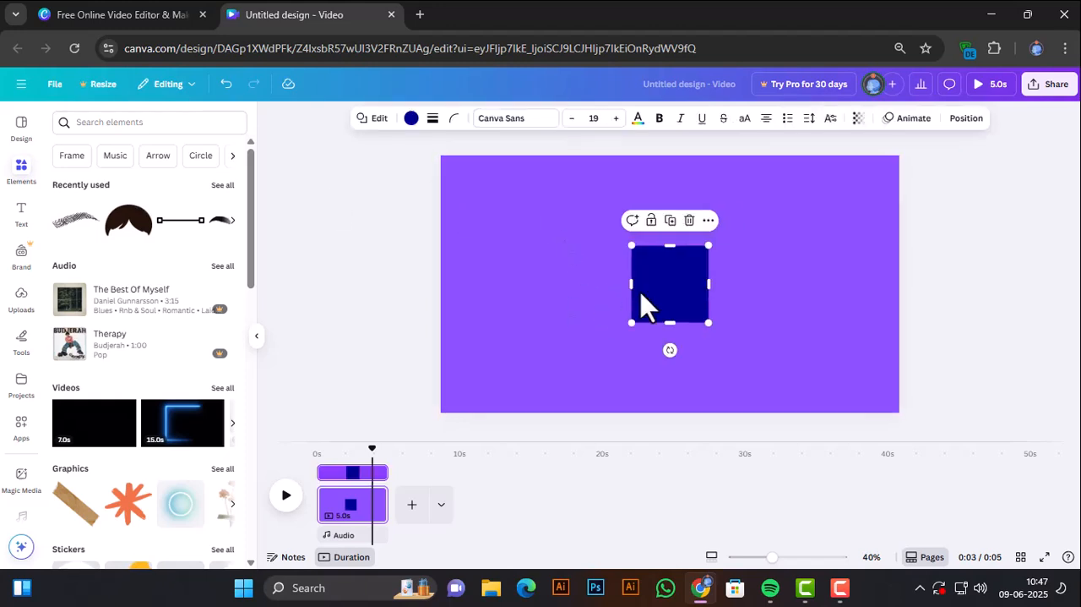
pyautogui.click(411, 119)
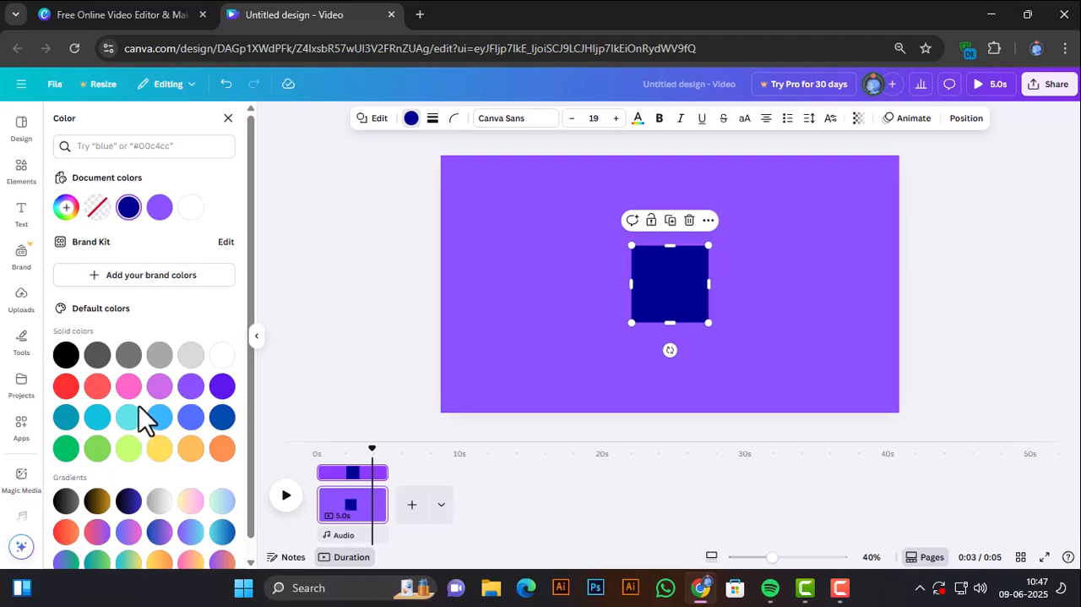
pyautogui.click(71, 216)
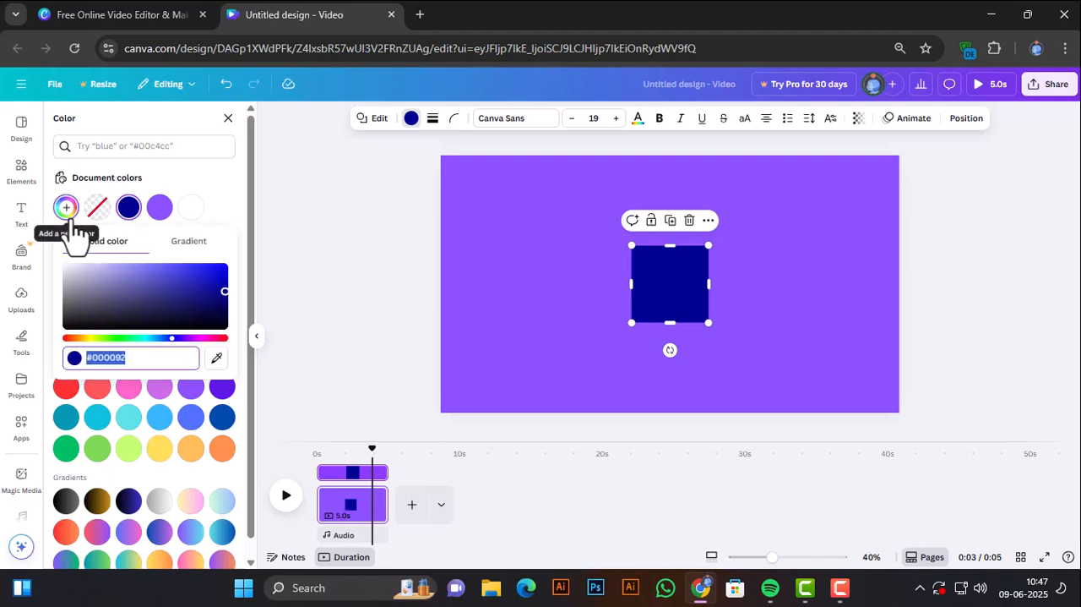
pyautogui.click(80, 338)
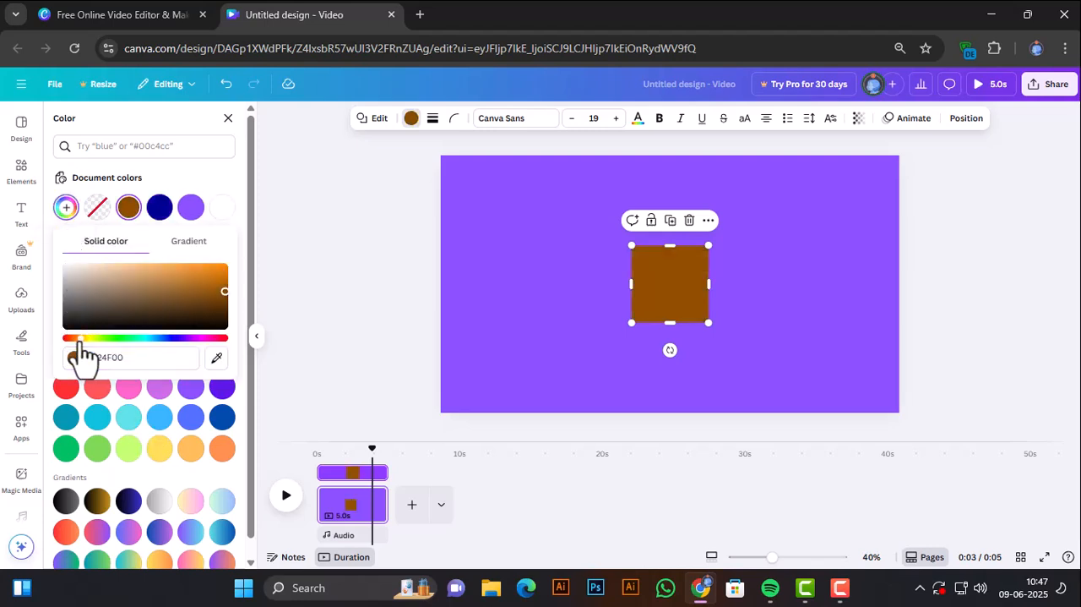
pyautogui.click(119, 269)
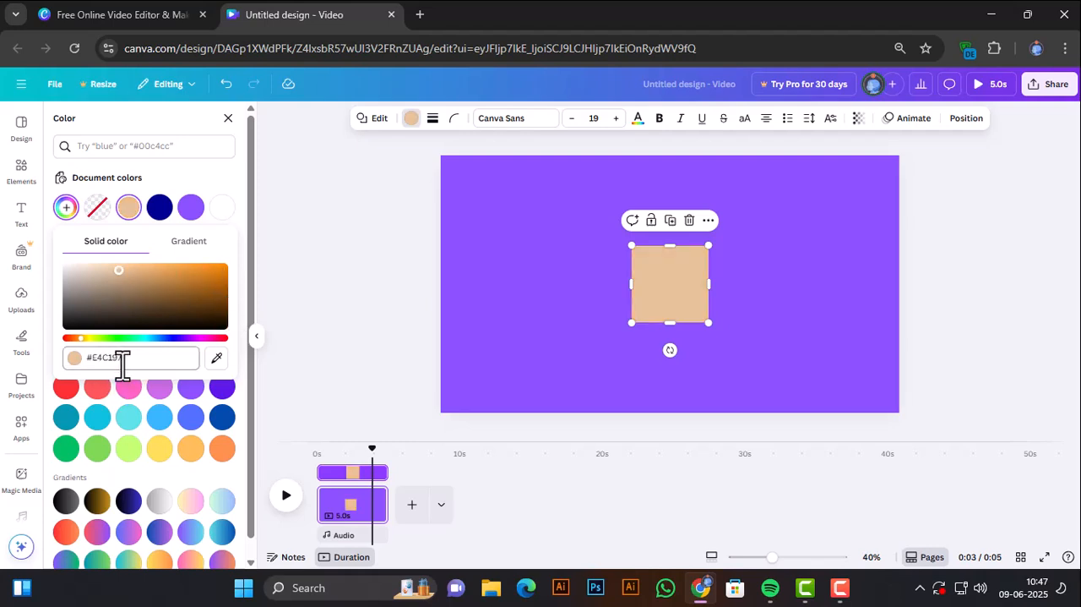
pyautogui.click(155, 357)
pyautogui.click(366, 300)
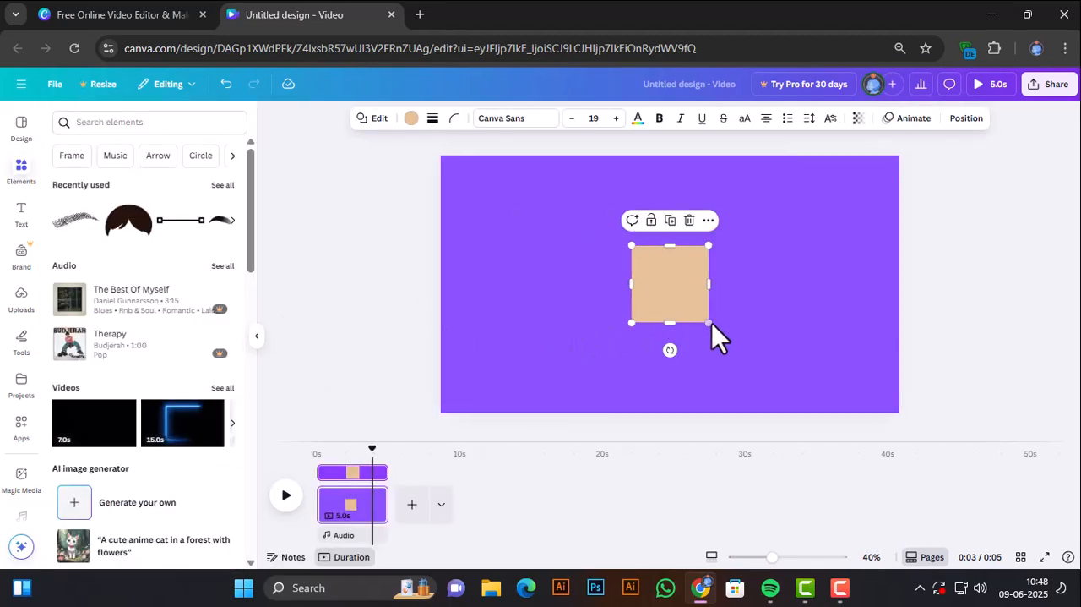
# Enlarge the tan square to roughly twice its size and place it centered against the page's bottom edge.
pyautogui.moveTo(713, 323); pyautogui.dragTo(762, 363)
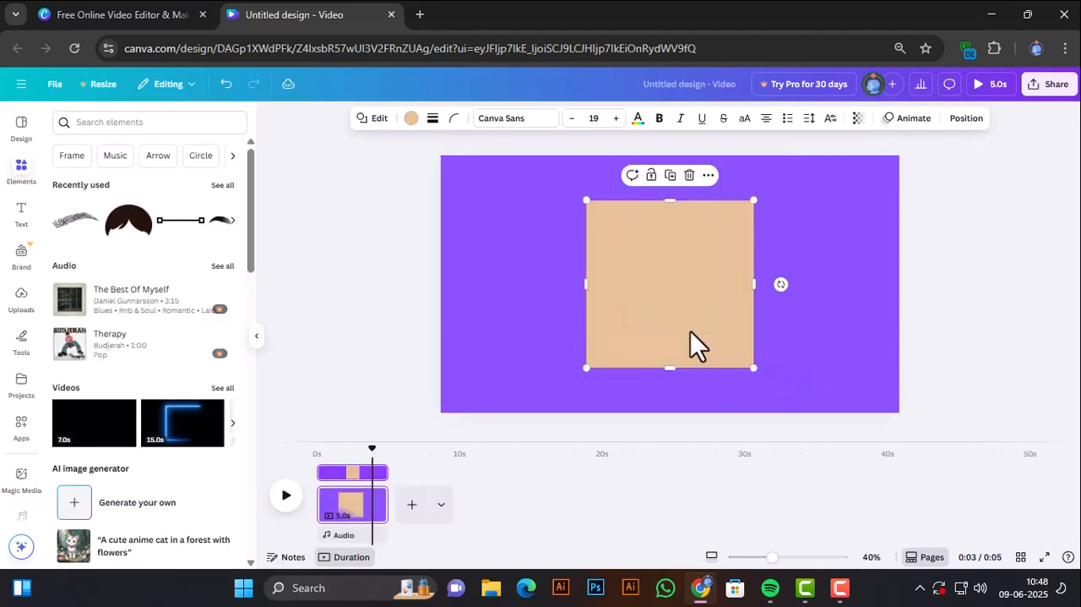
pyautogui.moveTo(698, 346); pyautogui.dragTo(690, 378)
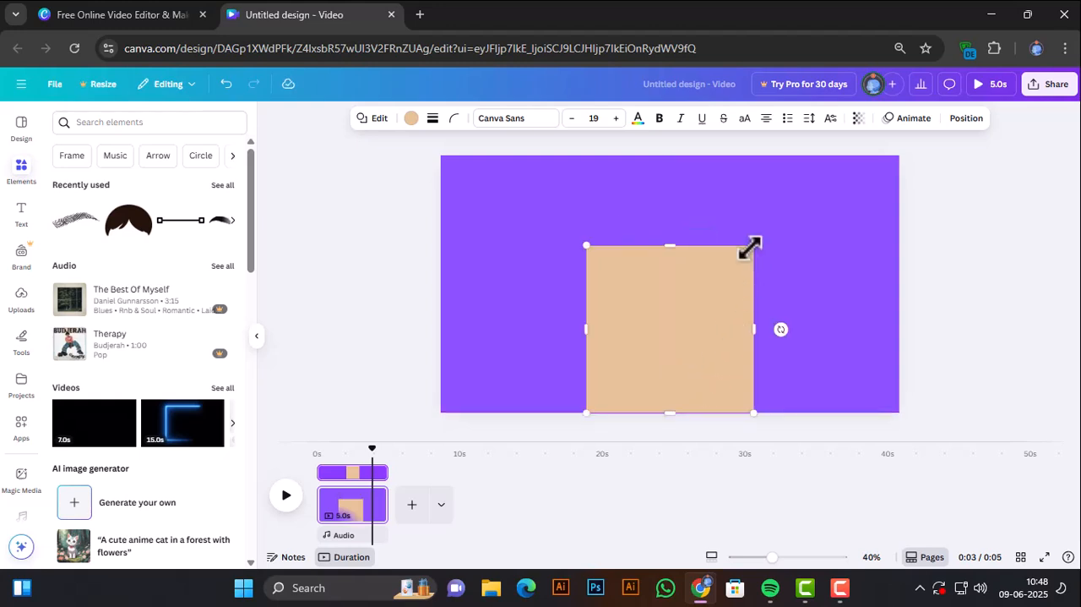
pyautogui.moveTo(750, 248); pyautogui.dragTo(754, 245)
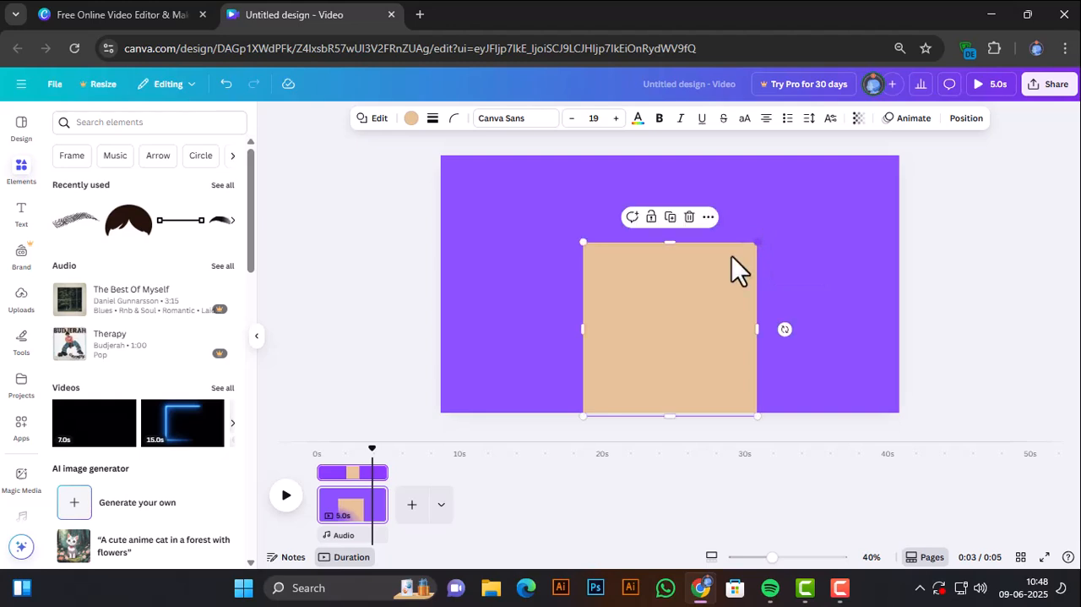
pyautogui.click(285, 337)
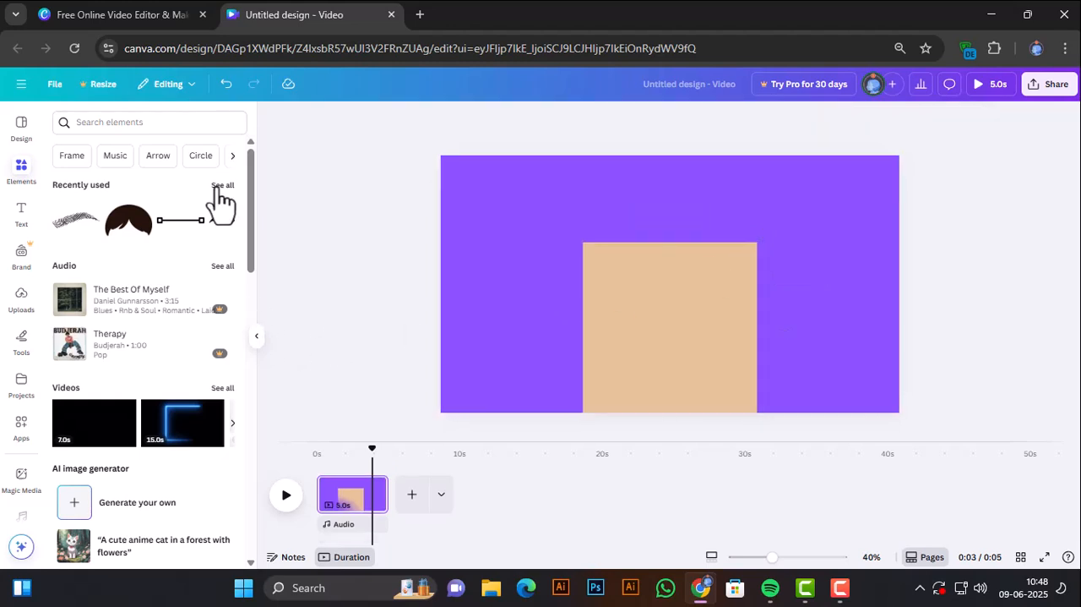
# Add a circle shape, place it above and left of the tan square, and fill it with white.
pyautogui.click(188, 123)
pyautogui.write('cir')
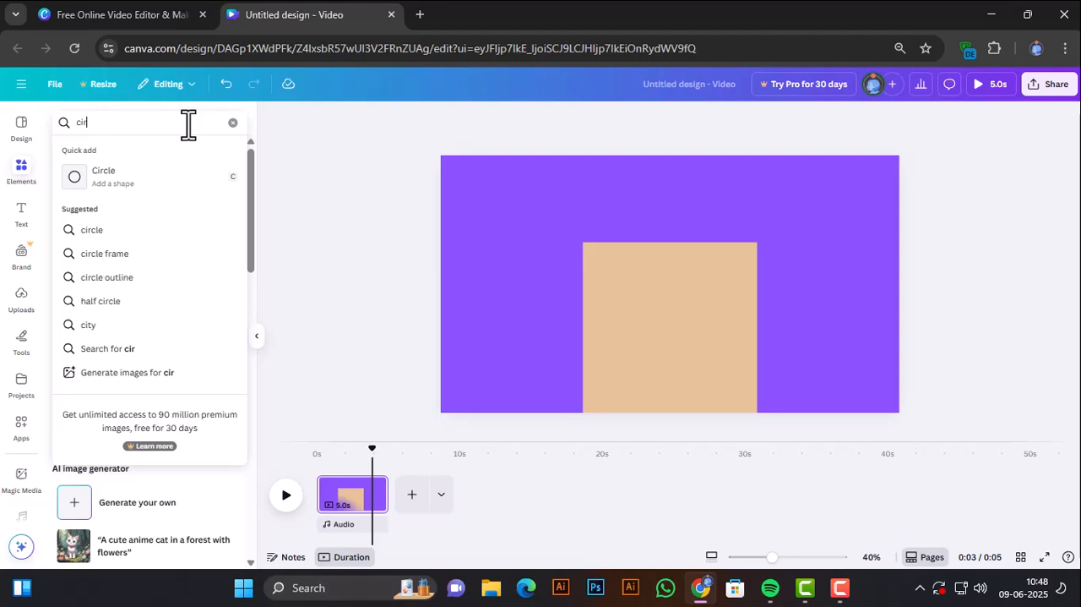
pyautogui.click(152, 176)
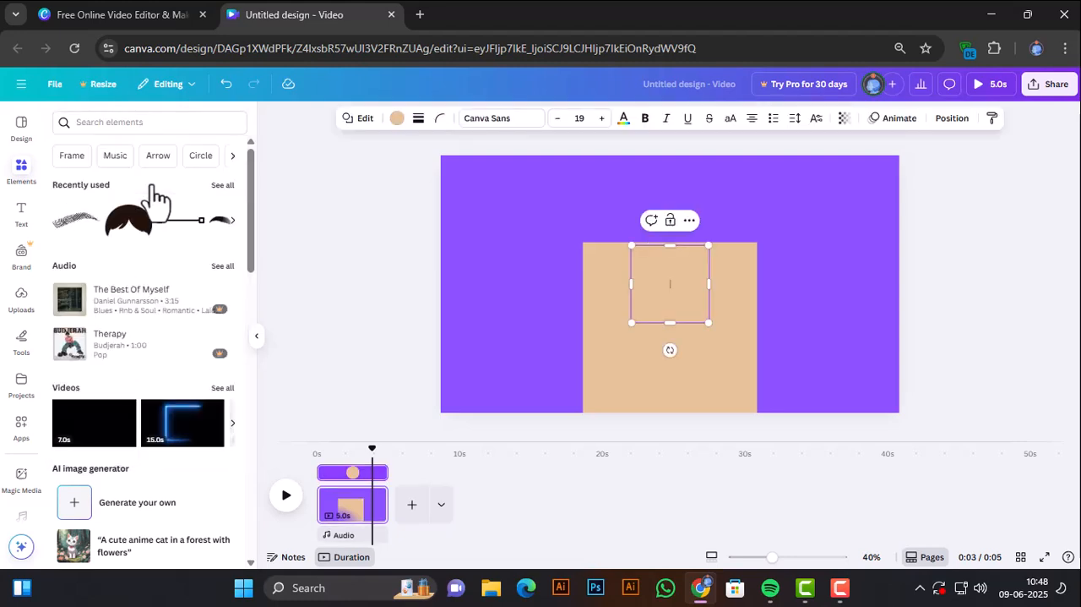
pyautogui.moveTo(685, 274); pyautogui.dragTo(575, 202)
pyautogui.click(397, 119)
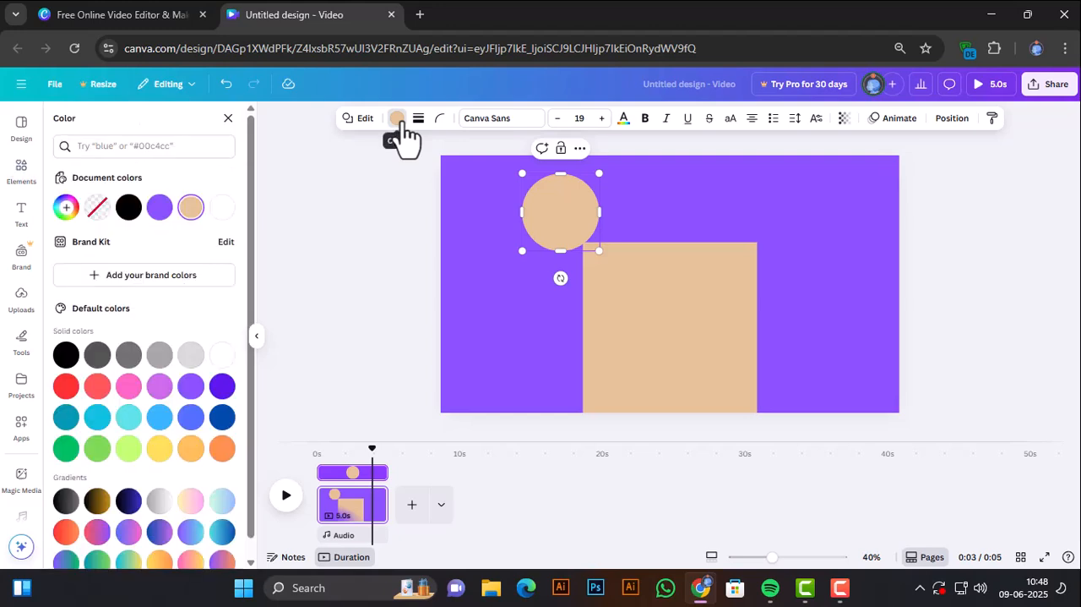
pyautogui.click(219, 209)
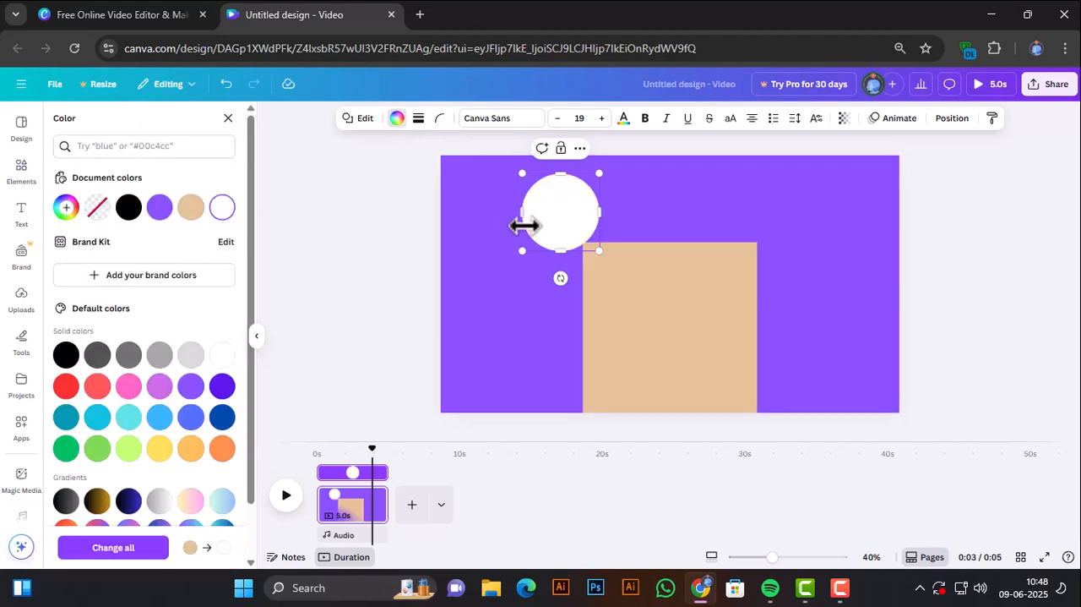
# Try the white circle on the tan square, then place it on the purple area to the square's left.
pyautogui.moveTo(557, 228); pyautogui.dragTo(611, 309)
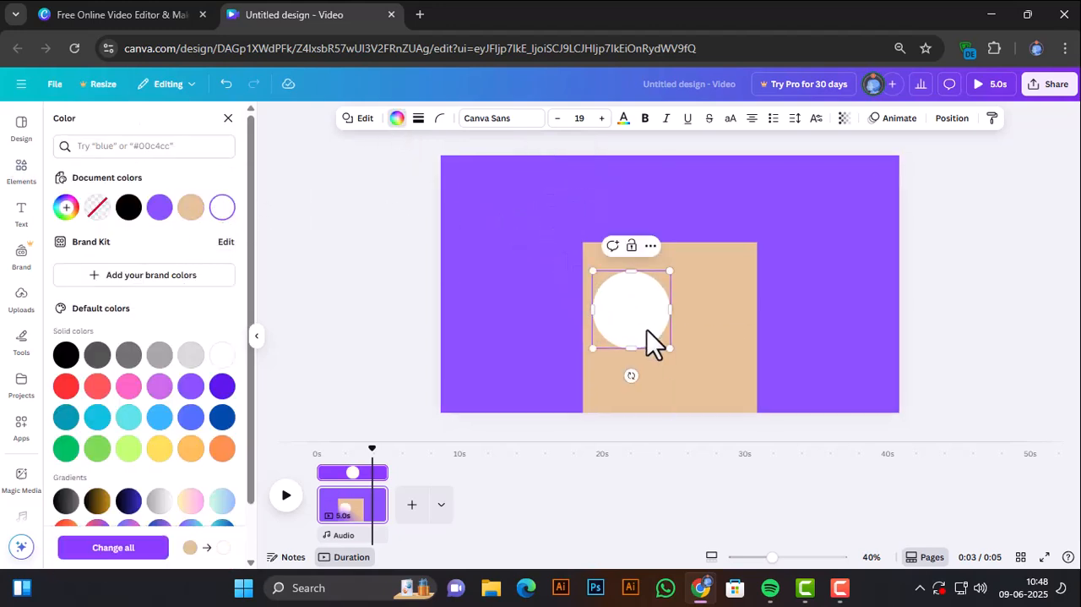
pyautogui.moveTo(670, 354); pyautogui.dragTo(668, 353)
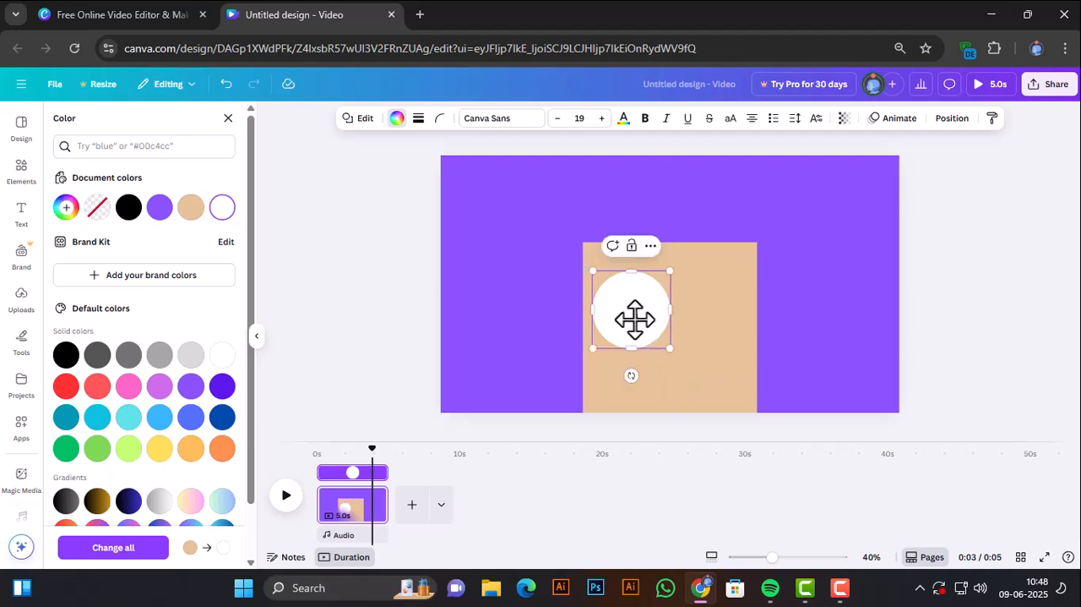
pyautogui.moveTo(633, 316); pyautogui.dragTo(522, 262)
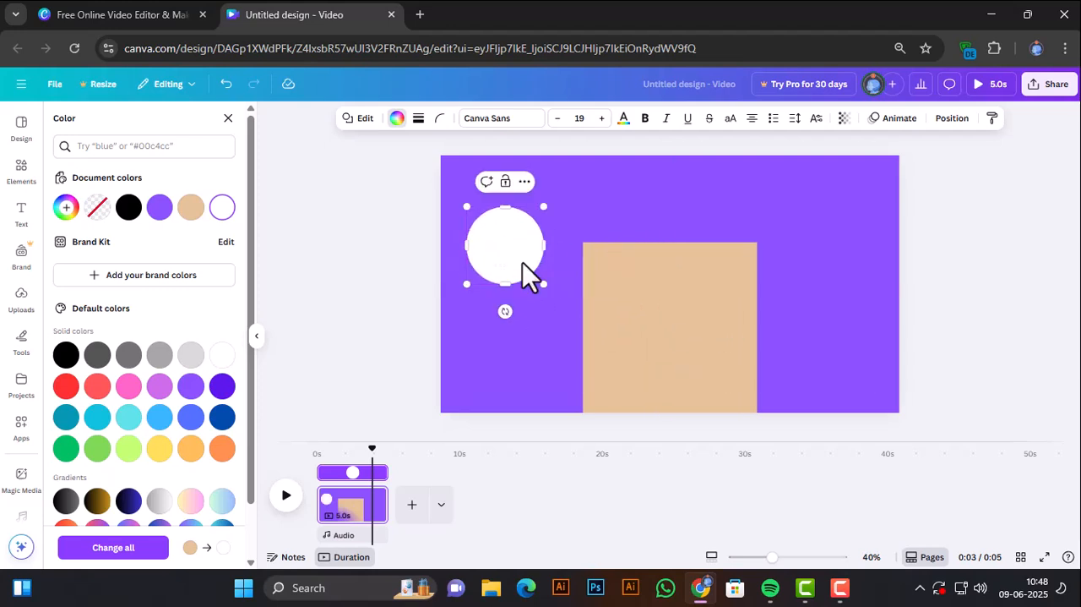
# Duplicate the white circle, shrink the copy concentrically inside the original, and fill it with red.
pyautogui.click(525, 180)
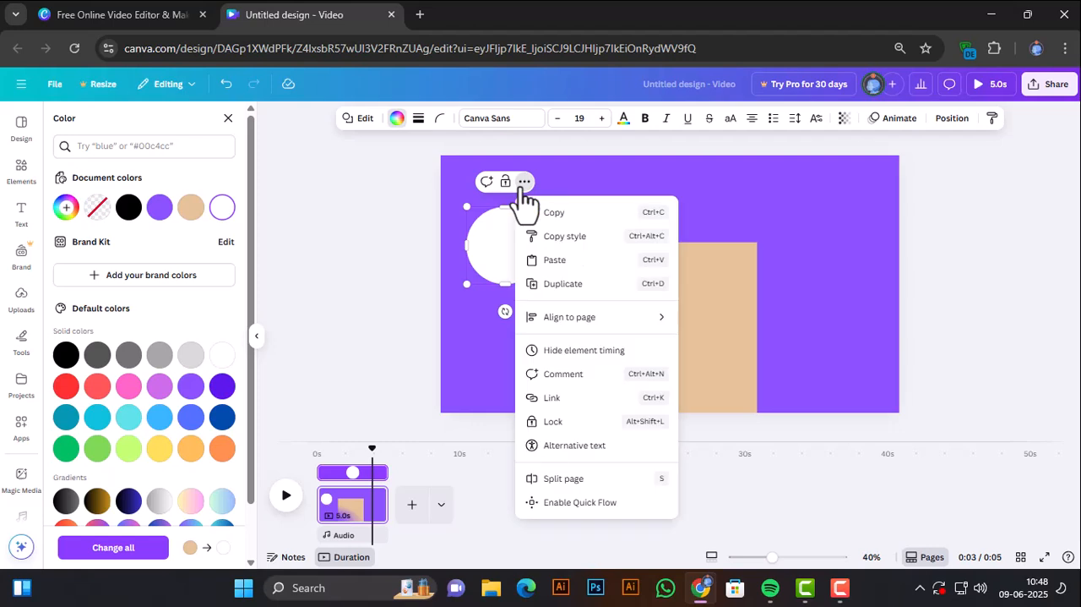
pyautogui.click(553, 283)
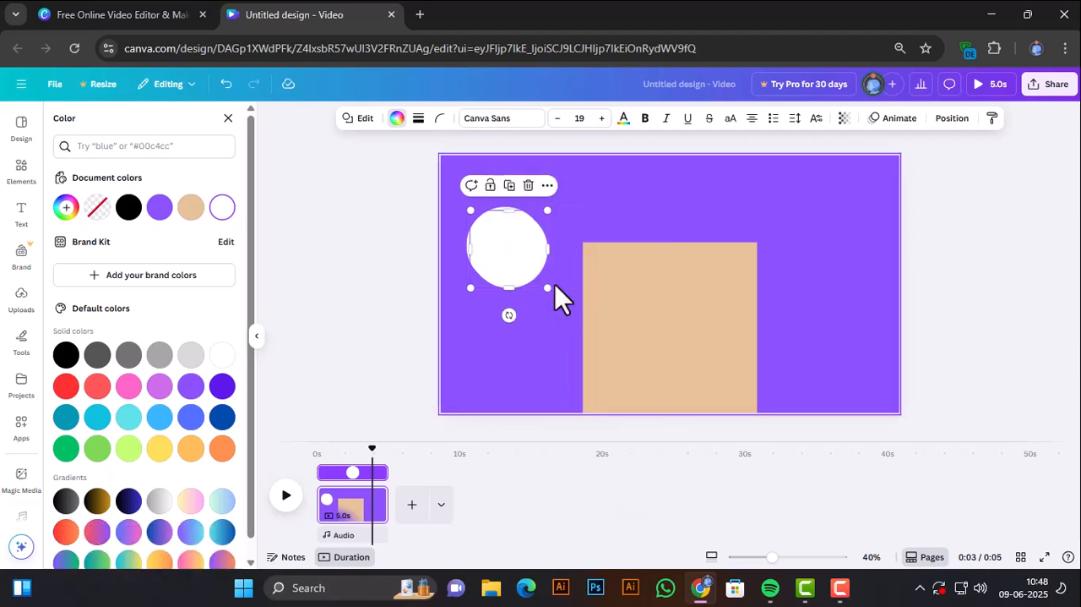
pyautogui.moveTo(510, 242); pyautogui.dragTo(506, 239)
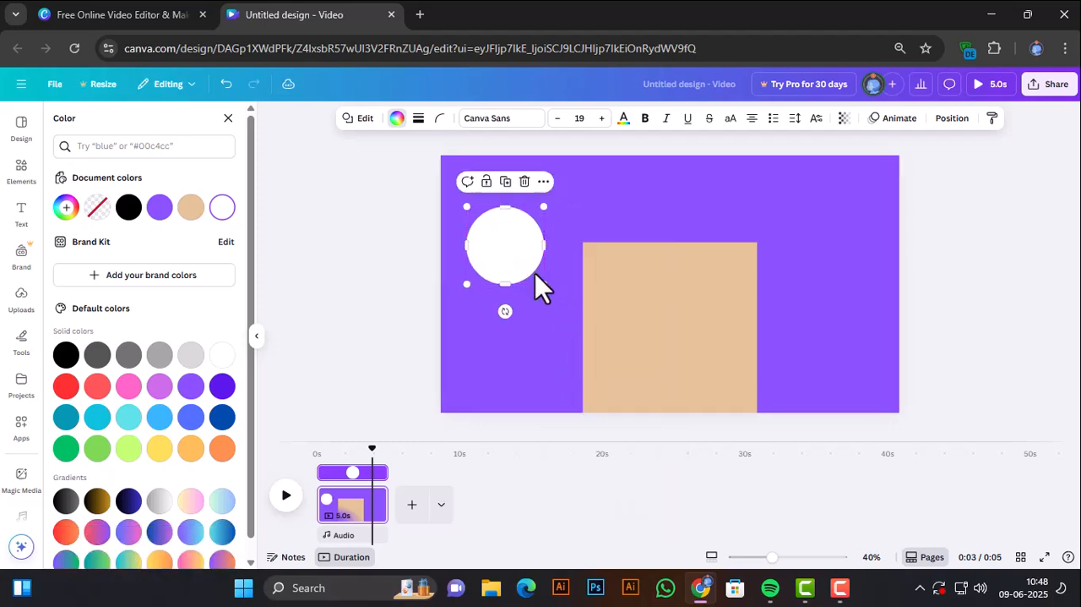
pyautogui.moveTo(541, 284); pyautogui.dragTo(527, 262)
pyautogui.click(65, 387)
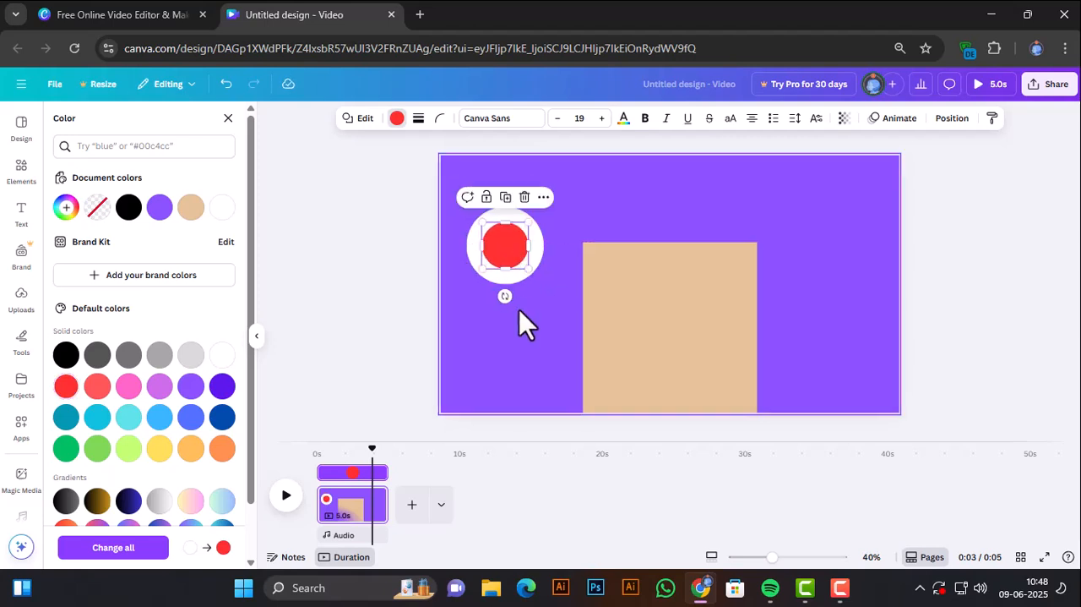
pyautogui.click(520, 314)
# Duplicate the red circle as a smaller black pupil and center it inside the red circle.
pyautogui.click(520, 258)
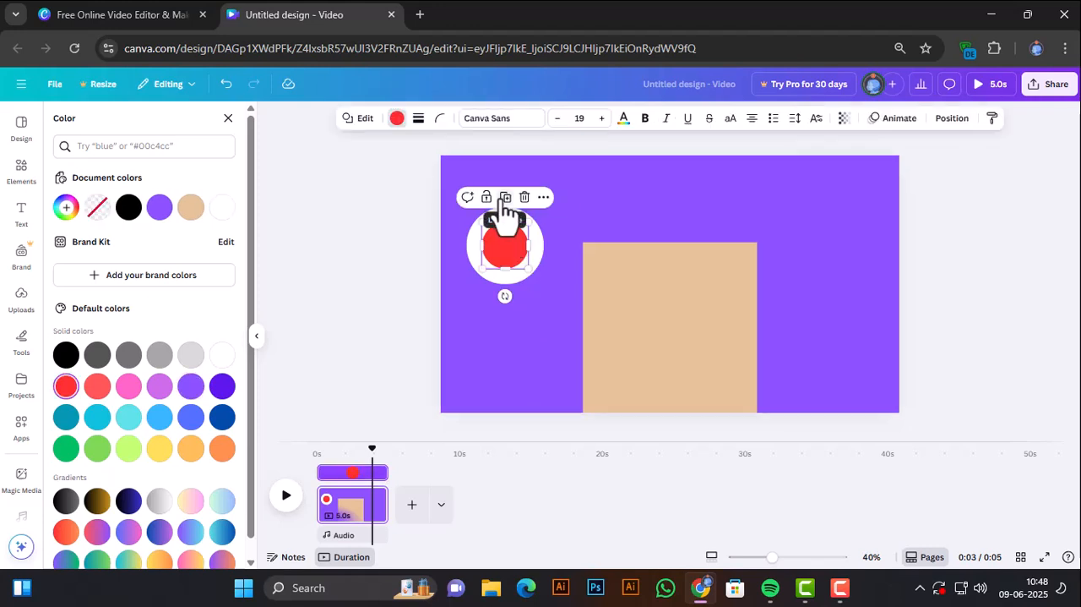
pyautogui.moveTo(523, 266)
pyautogui.mouseDown()
pyautogui.moveTo(530, 272)
pyautogui.moveTo(519, 260)
pyautogui.mouseUp()
pyautogui.click(68, 354)
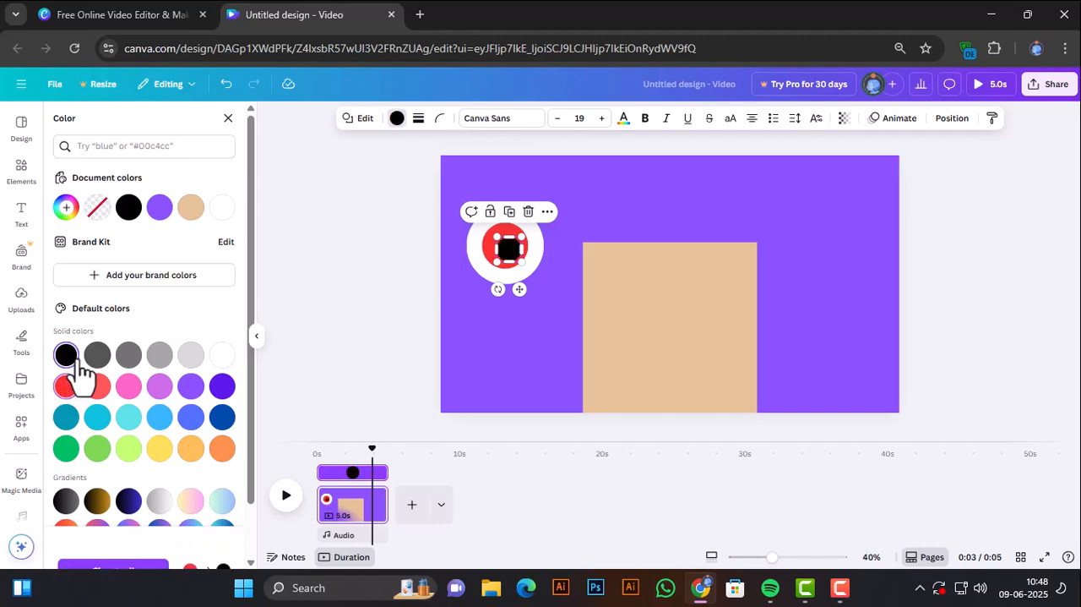
pyautogui.click(299, 315)
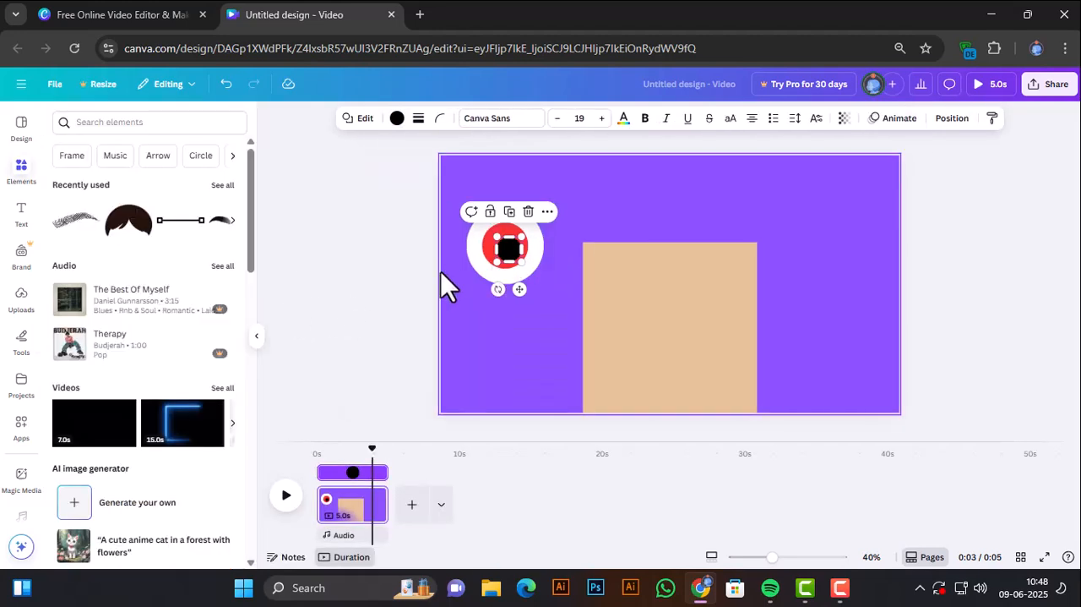
pyautogui.moveTo(506, 251); pyautogui.dragTo(503, 247)
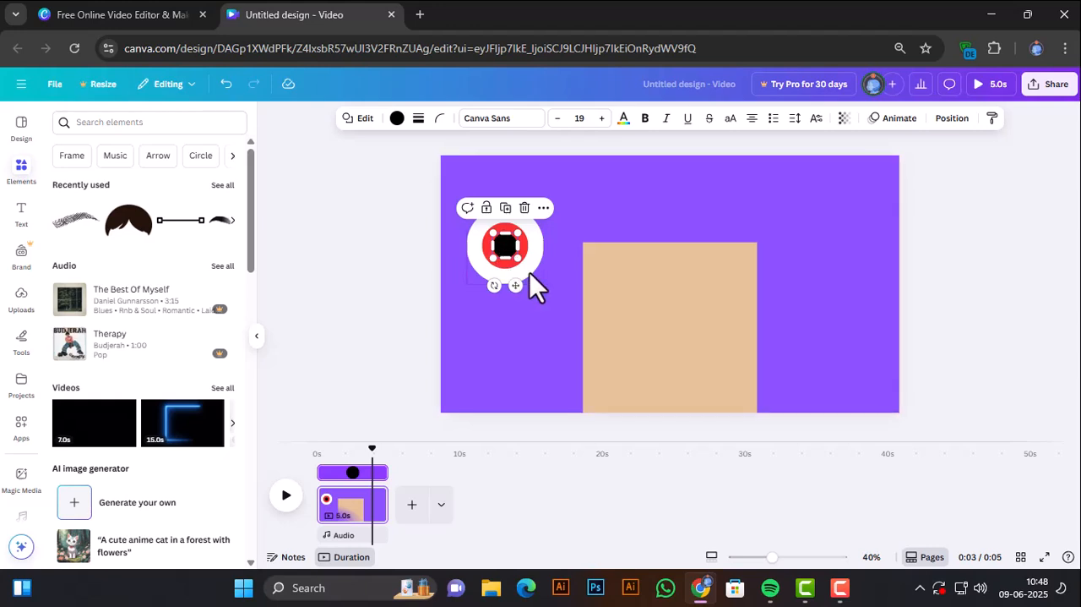
# Duplicate the large white circle and shrink the copy into a small highlight at the black pupil's lower right.
pyautogui.click(529, 272)
pyautogui.click(506, 183)
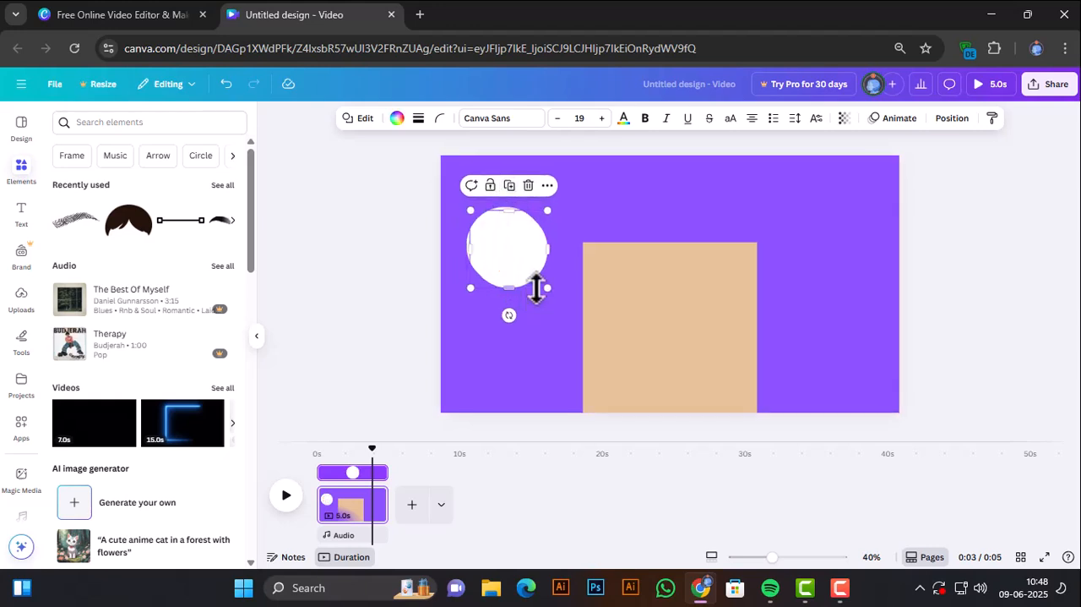
pyautogui.moveTo(550, 290); pyautogui.dragTo(527, 245)
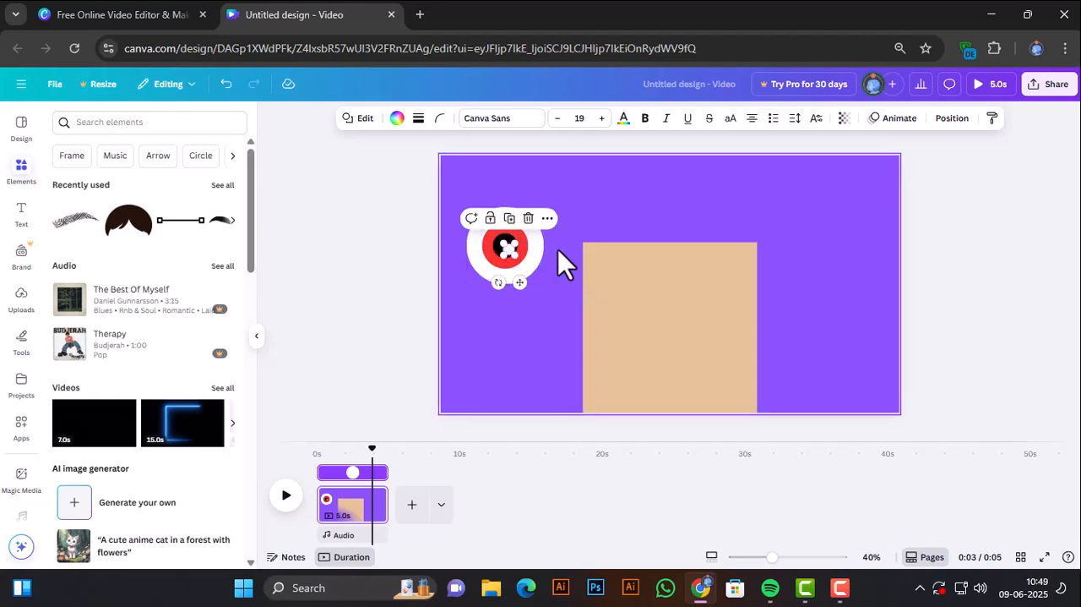
pyautogui.click(541, 267)
pyautogui.click(506, 247)
pyautogui.click(587, 232)
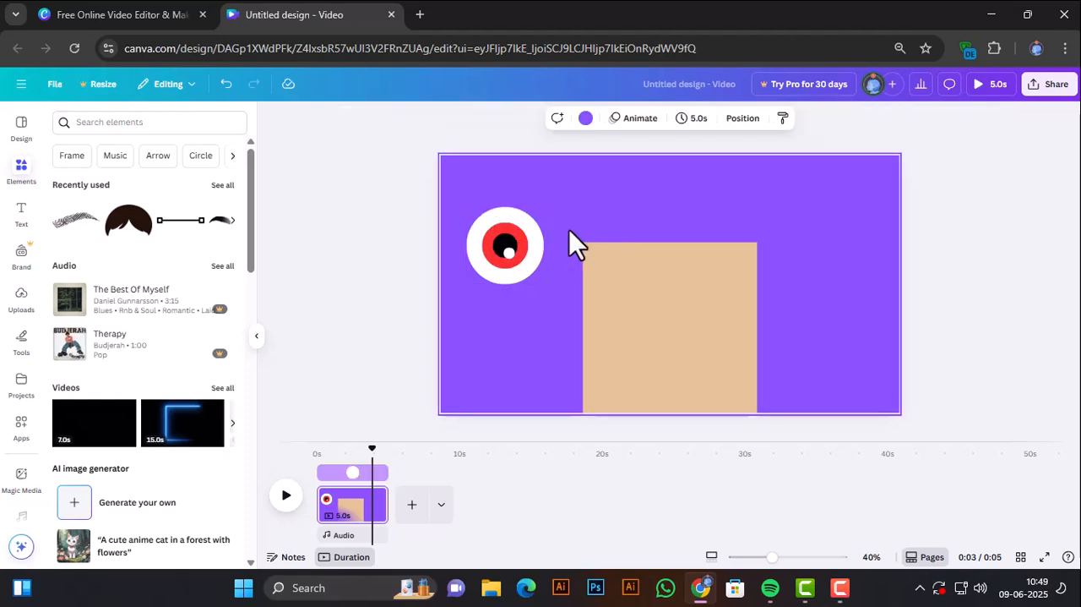
# Duplicate the small white highlight and place the copy at the upper left of the black pupil.
pyautogui.click(512, 254)
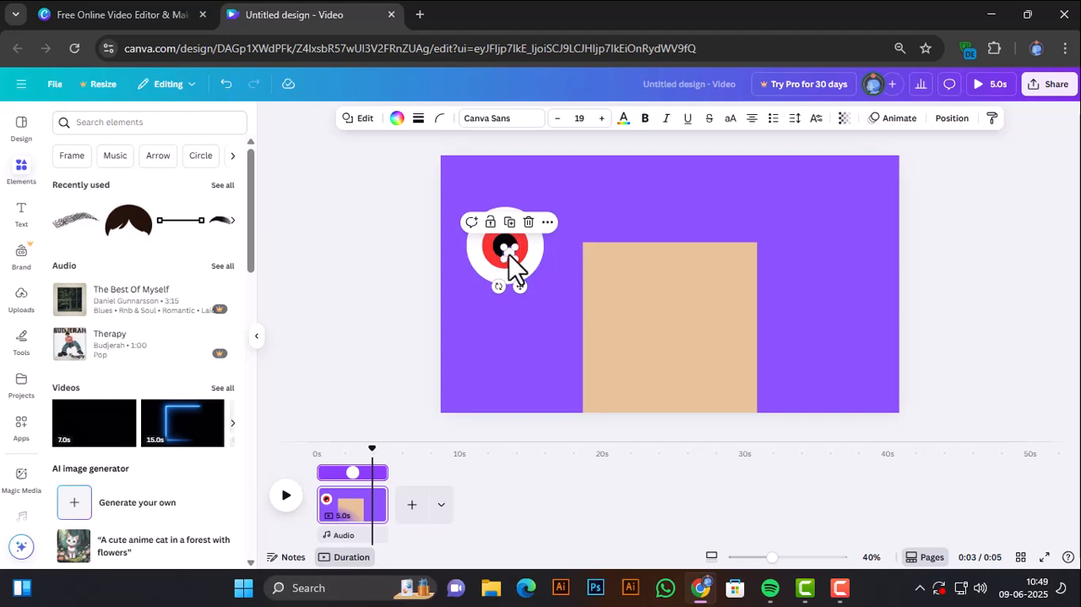
pyautogui.click(511, 222)
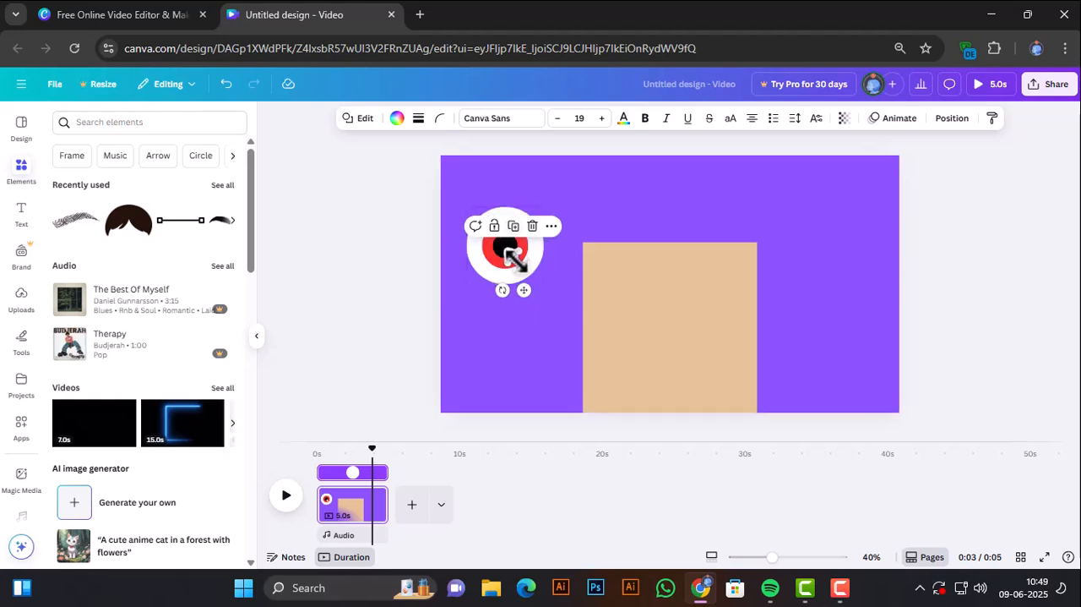
pyautogui.scroll(3, 515, 261)
pyautogui.click(517, 263)
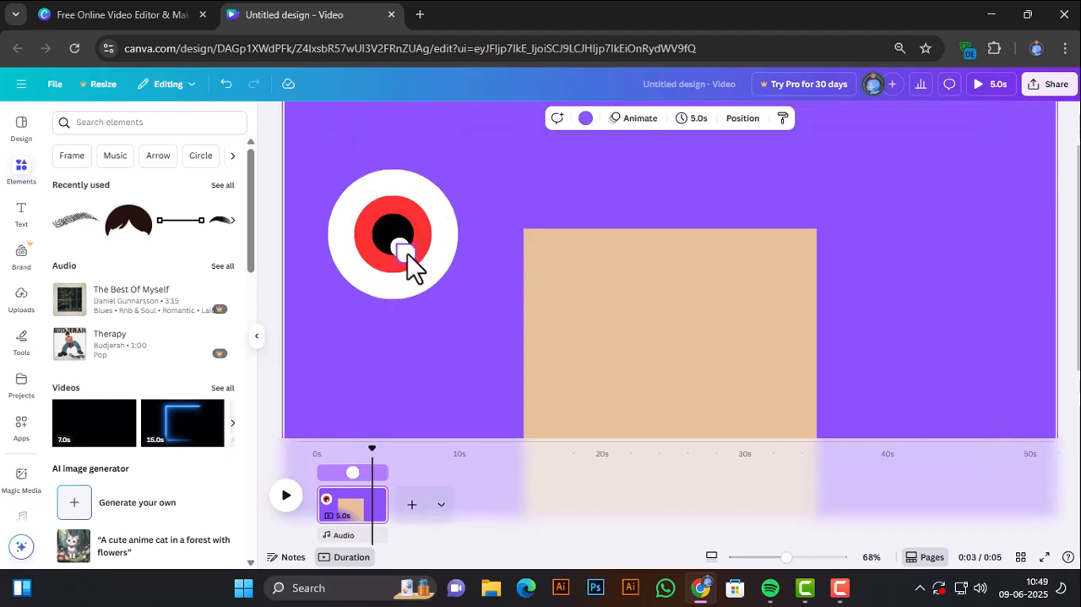
pyautogui.moveTo(407, 252); pyautogui.dragTo(383, 218)
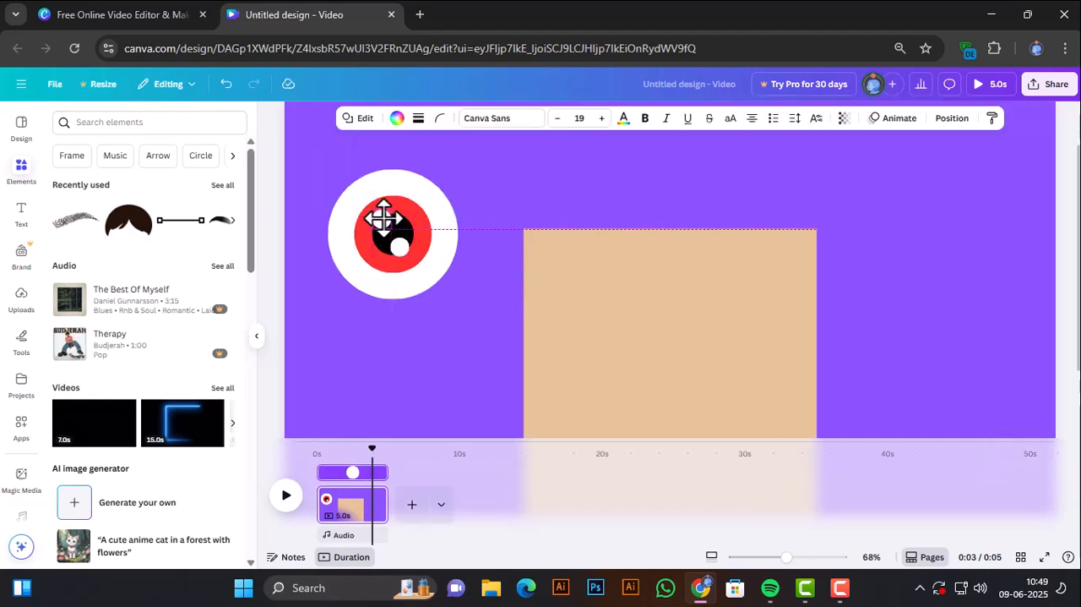
pyautogui.click(462, 240)
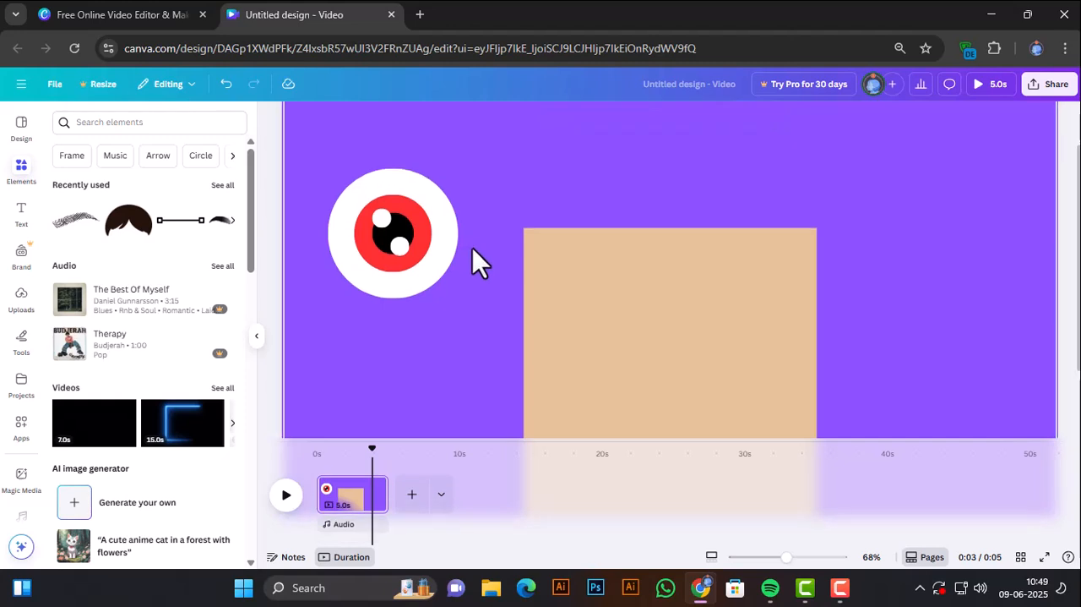
# Check the center and middle alignment of the eye's black, red and white circles.
pyautogui.scroll(-1, 472, 247)
pyautogui.scroll(1, 445, 247)
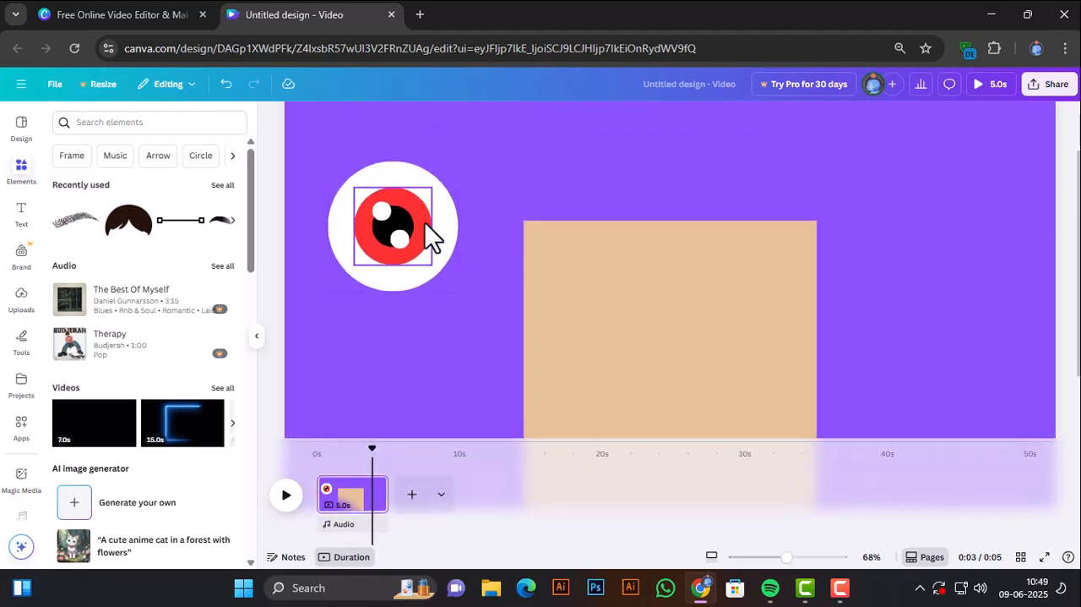
pyautogui.click(425, 224)
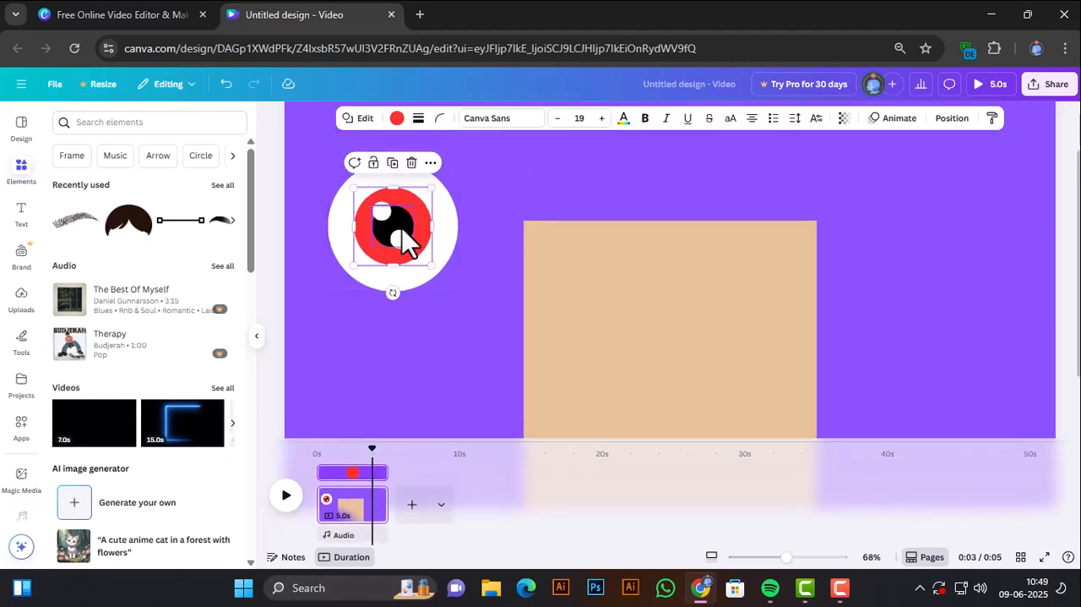
pyautogui.keyDown('shift'); pyautogui.click(454, 225); pyautogui.keyUp('shift')
pyautogui.click(439, 317)
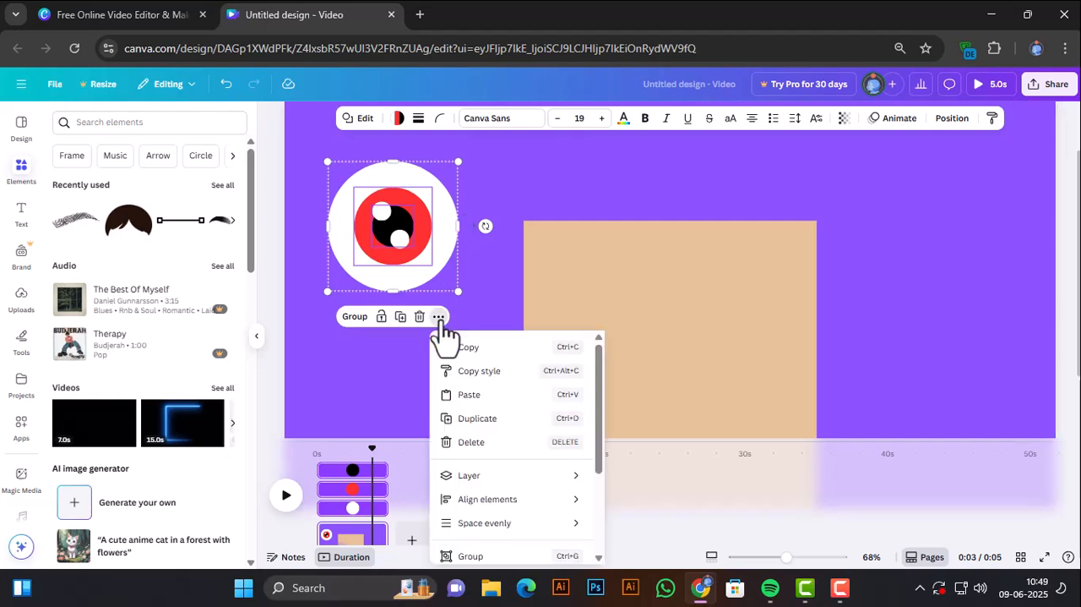
pyautogui.moveTo(469, 502)
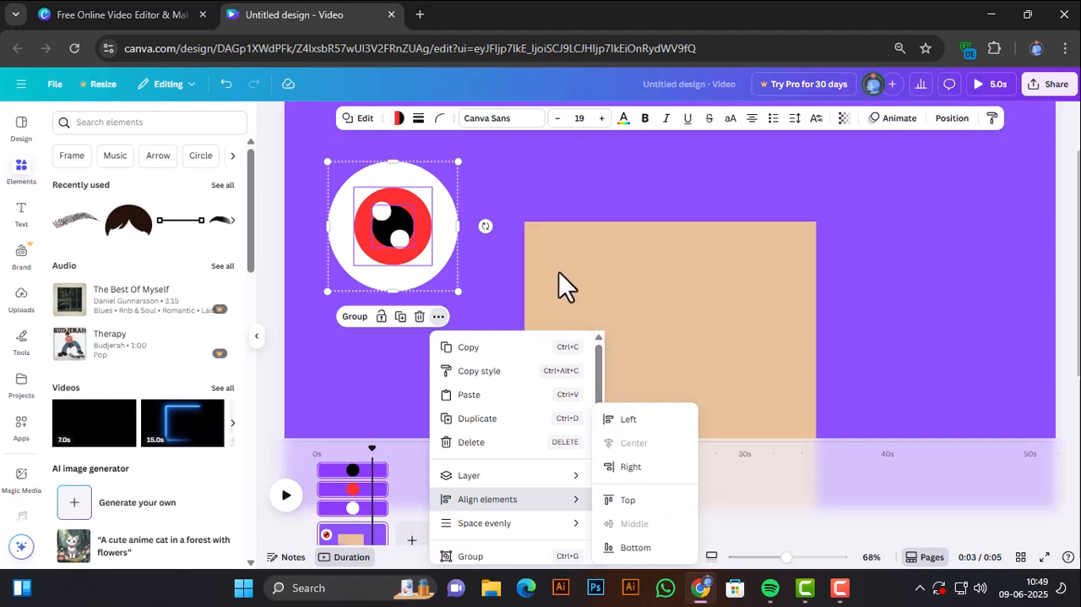
pyautogui.click(484, 285)
pyautogui.scroll(-3, 484, 285)
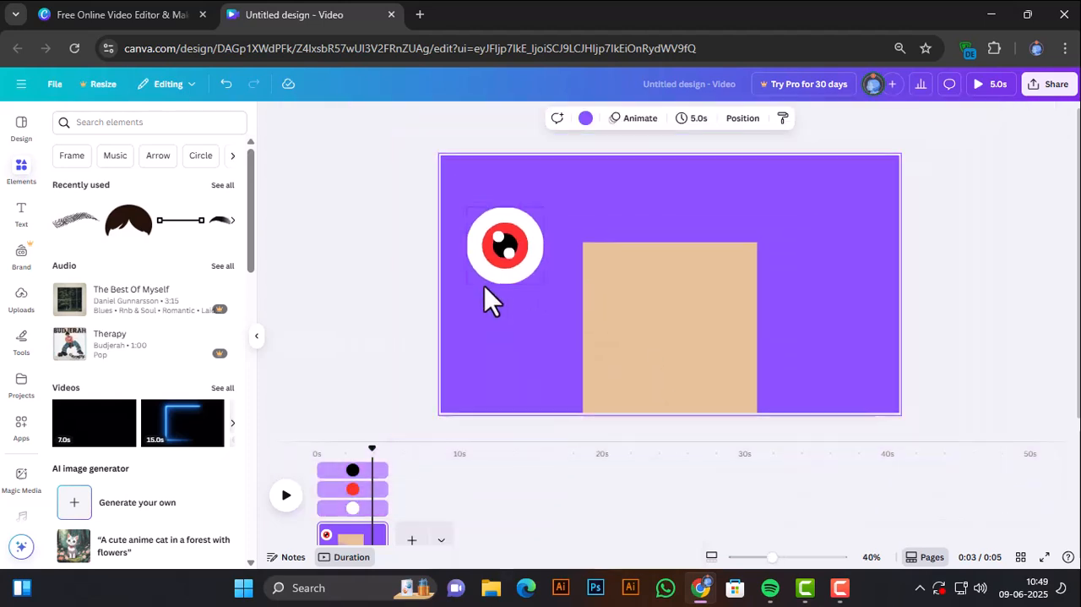
# Group all the eye shapes, move the eye onto the tan square at a smaller size, and place a duplicate beside it.
pyautogui.moveTo(527, 291); pyautogui.dragTo(552, 312)
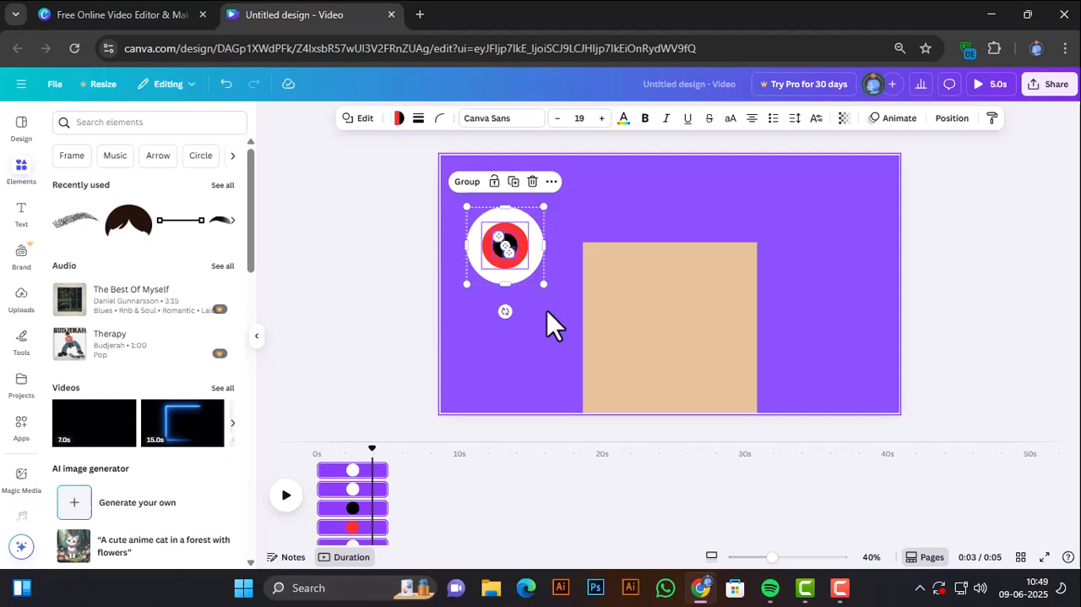
pyautogui.click(468, 181)
pyautogui.moveTo(505, 268); pyautogui.dragTo(628, 322)
pyautogui.moveTo(669, 351); pyautogui.dragTo(704, 314)
pyautogui.click(653, 261)
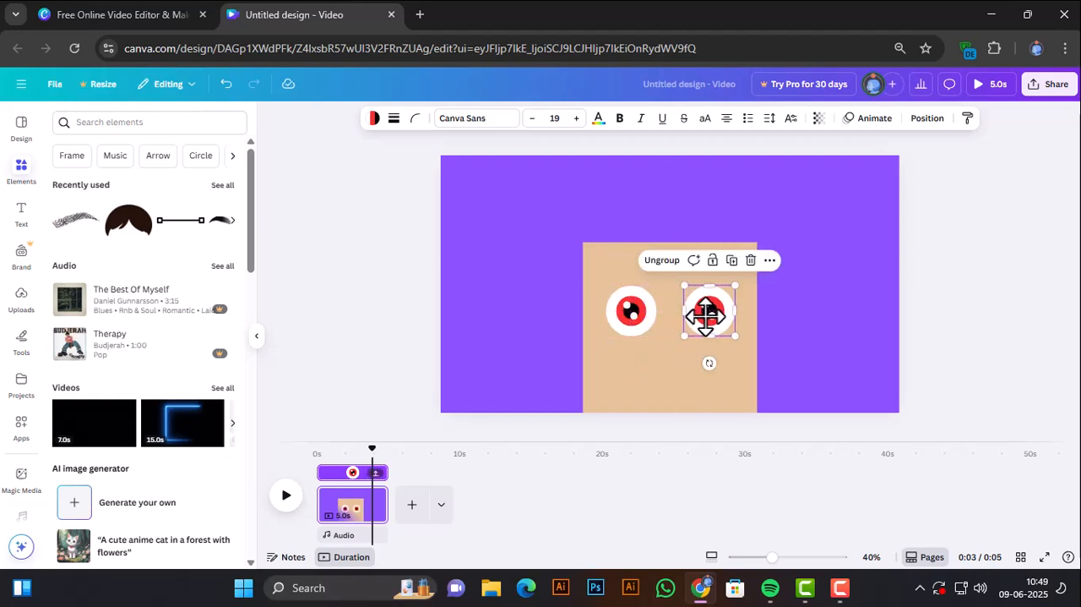
# Undo the accidental move of the tan square and lock the square in place.
pyautogui.moveTo(596, 277); pyautogui.dragTo(671, 318)
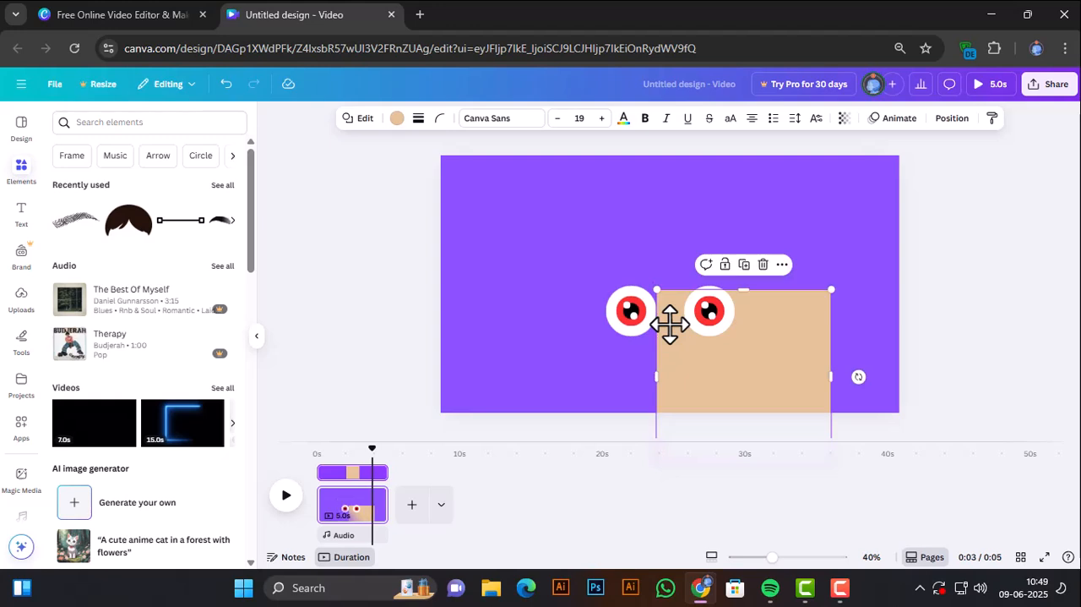
pyautogui.hotkey('ctrl', 'z')
pyautogui.click(651, 217)
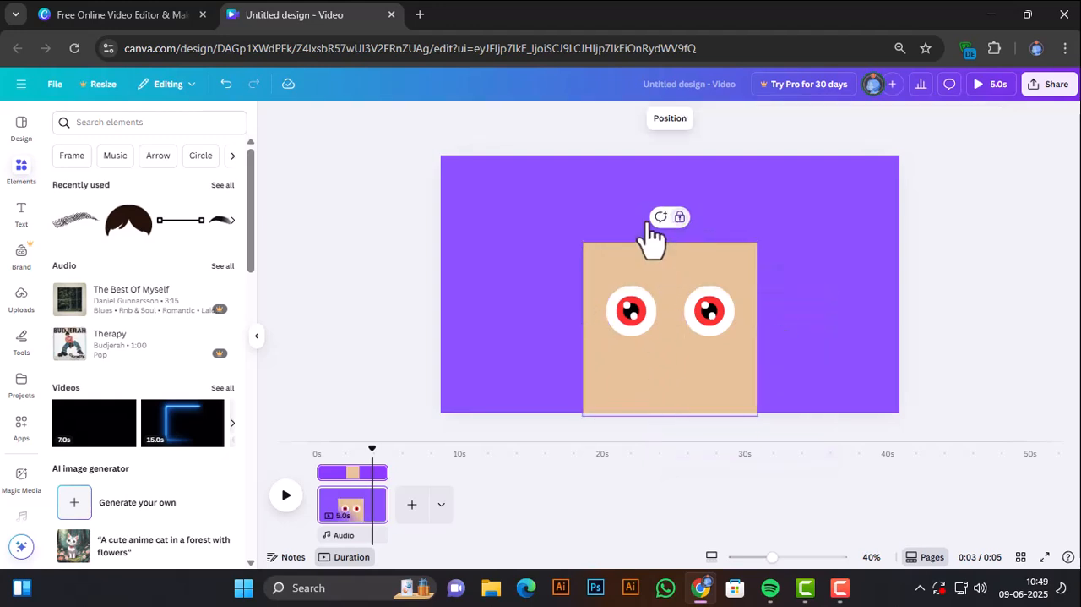
# Check the middle alignment of the two eyes and enlarge them together slightly on the tan square.
pyautogui.moveTo(597, 272); pyautogui.dragTo(744, 326)
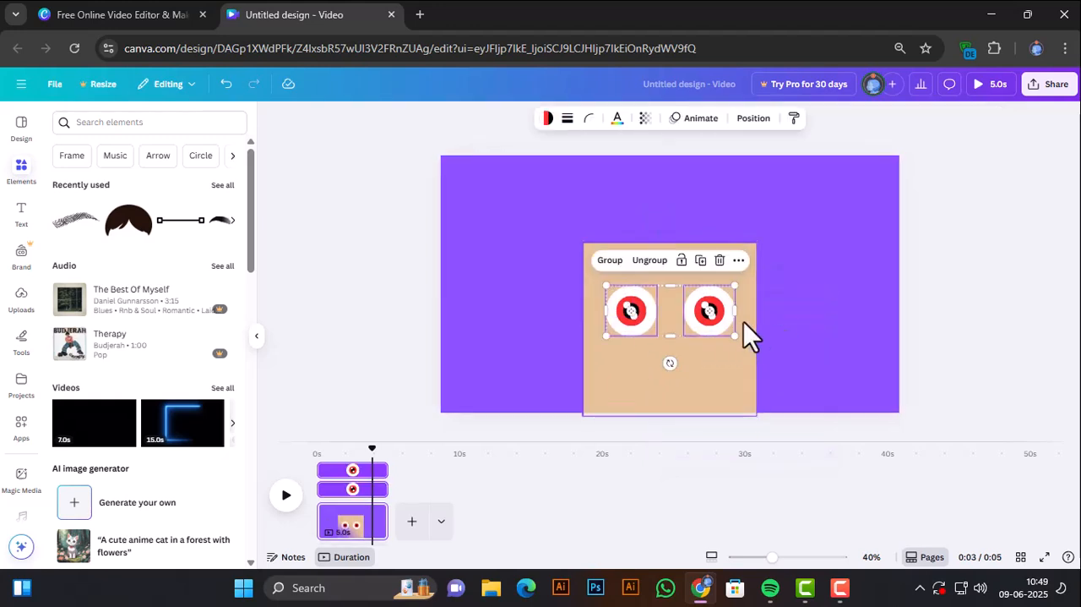
pyautogui.click(739, 260)
pyautogui.moveTo(782, 446)
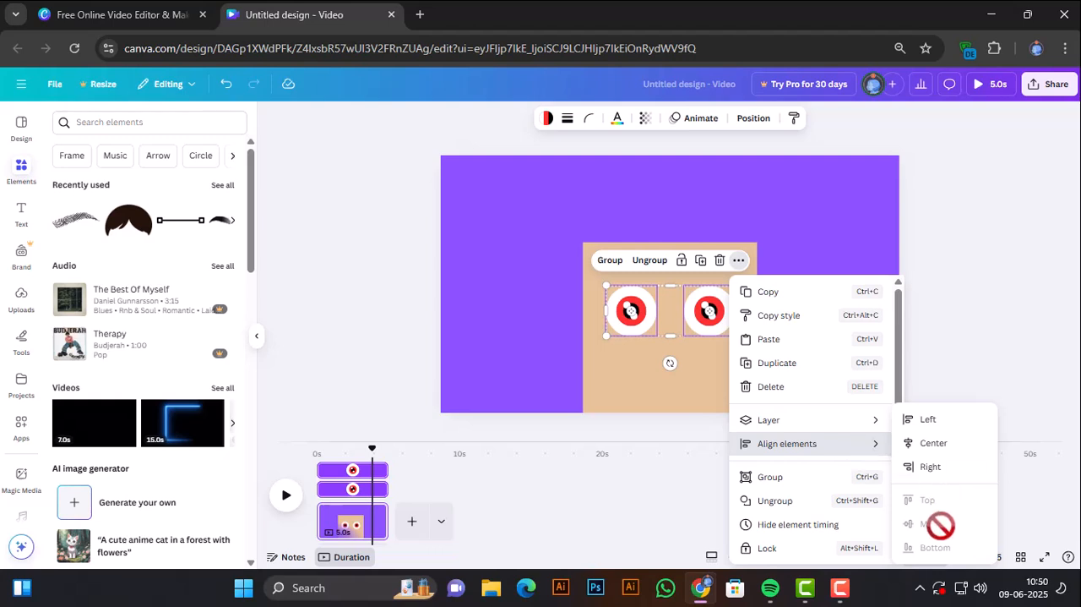
pyautogui.click(811, 222)
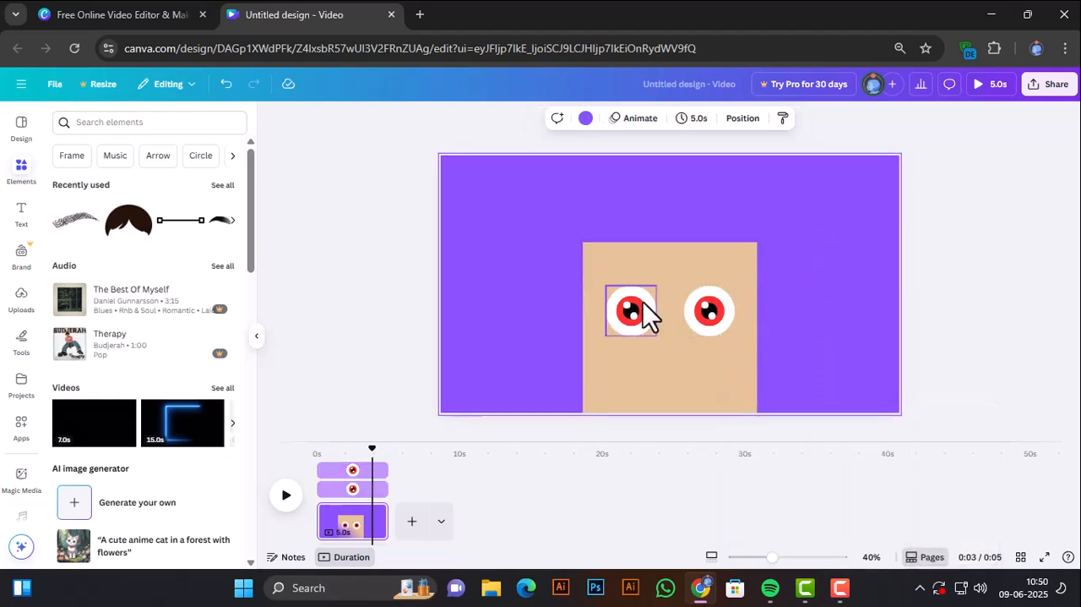
pyautogui.moveTo(596, 270); pyautogui.dragTo(740, 342)
pyautogui.click(780, 330)
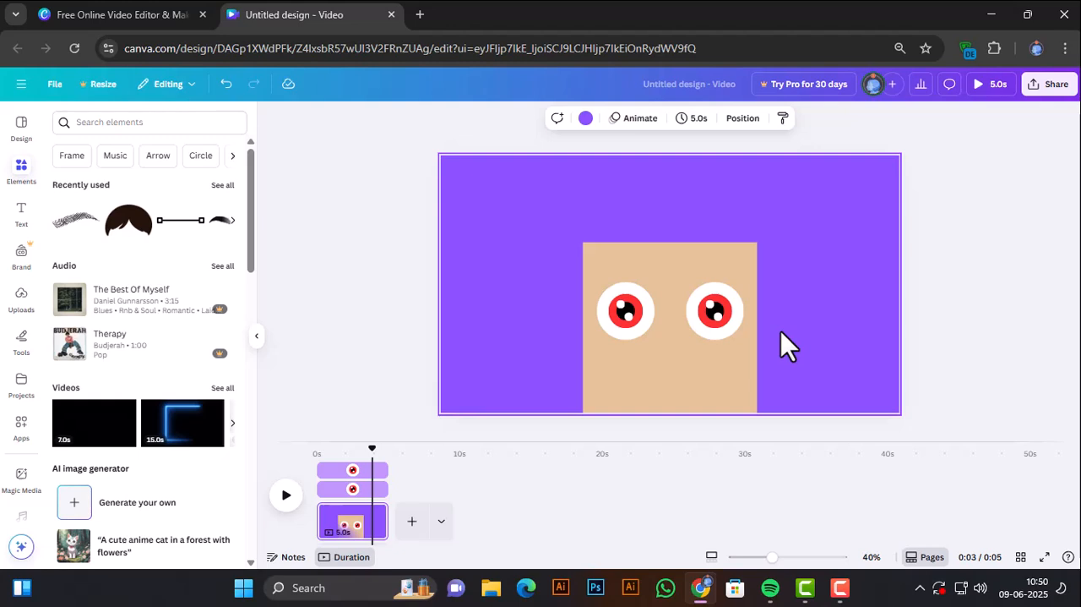
# Search the elements for "eyebrow" and show all matching graphics.
pyautogui.click(111, 122)
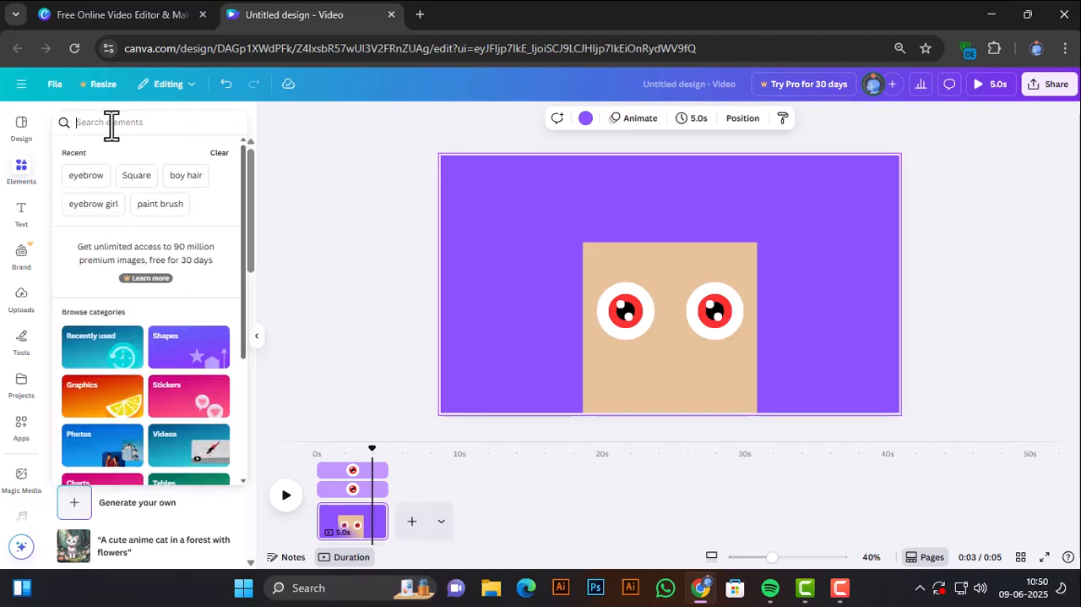
pyautogui.write('eye')
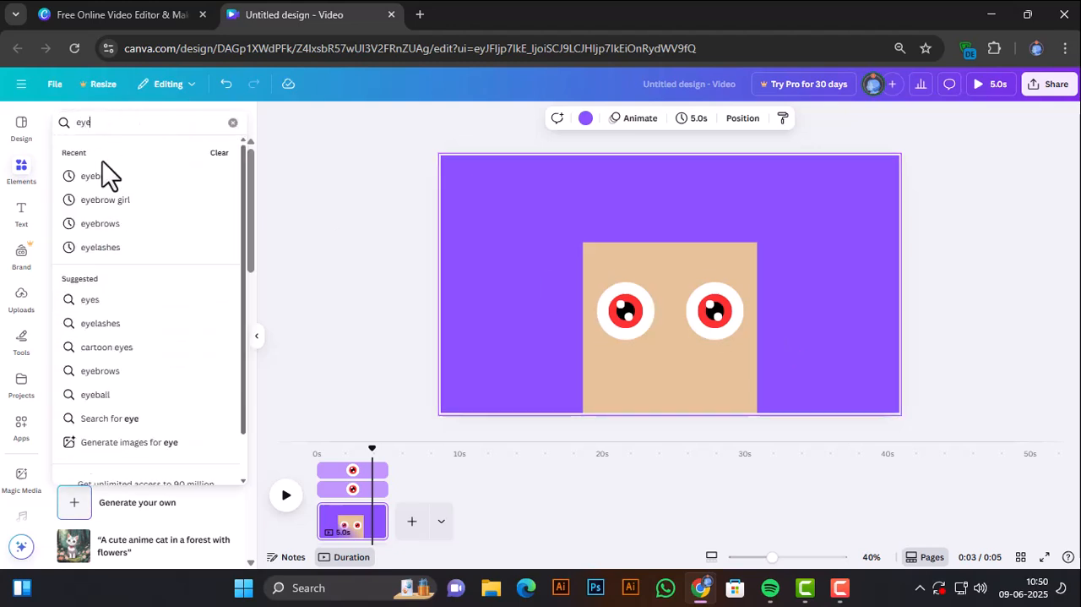
pyautogui.click(91, 177)
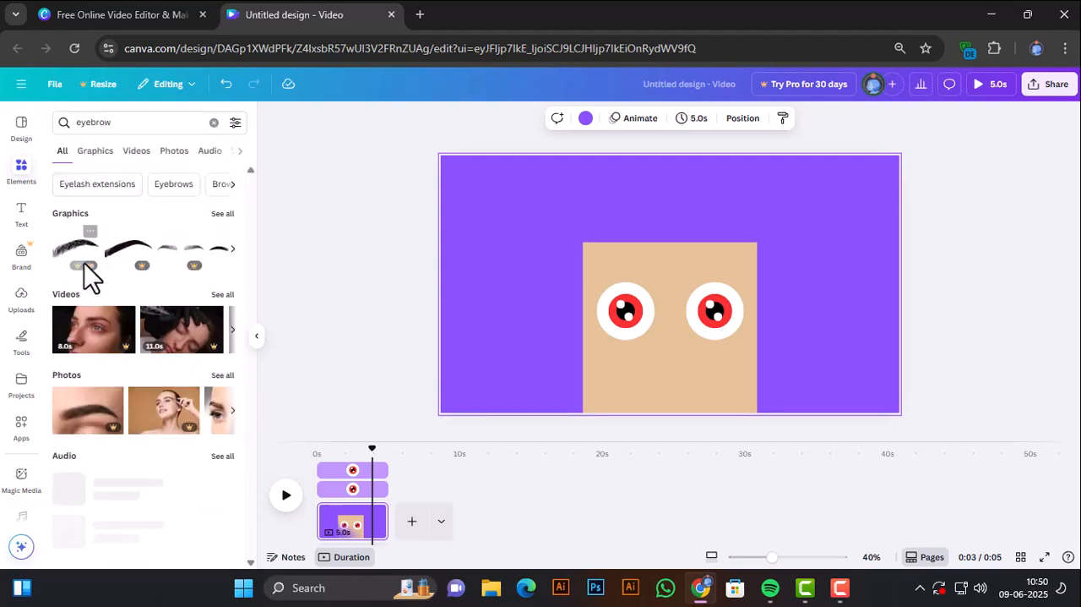
pyautogui.click(221, 213)
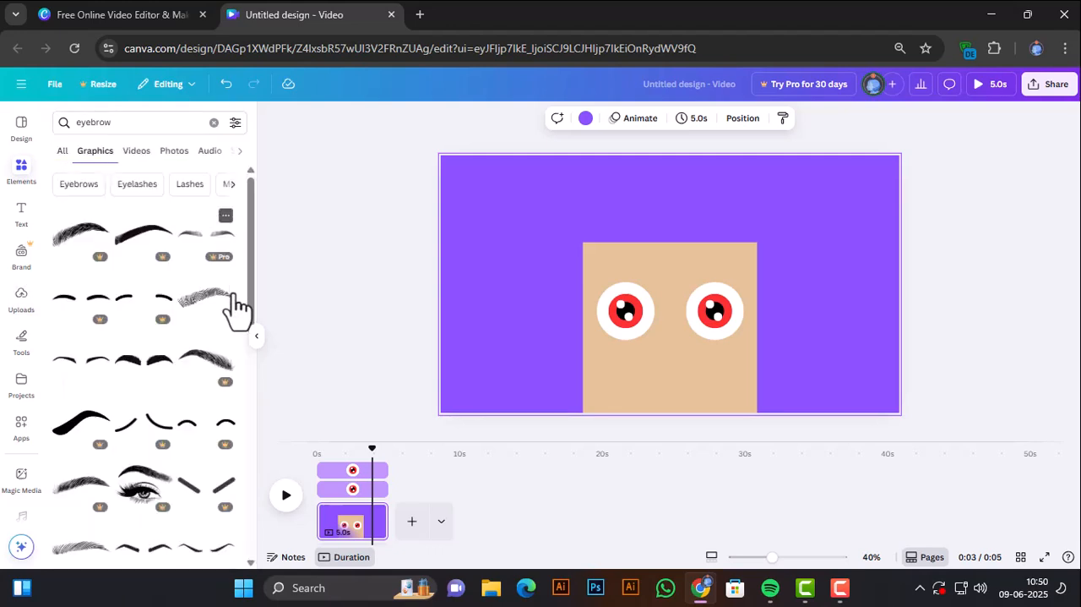
# Add the free hairy dark eyebrow graphic, shrink it, and place it above the right-hand eye.
pyautogui.click(202, 319)
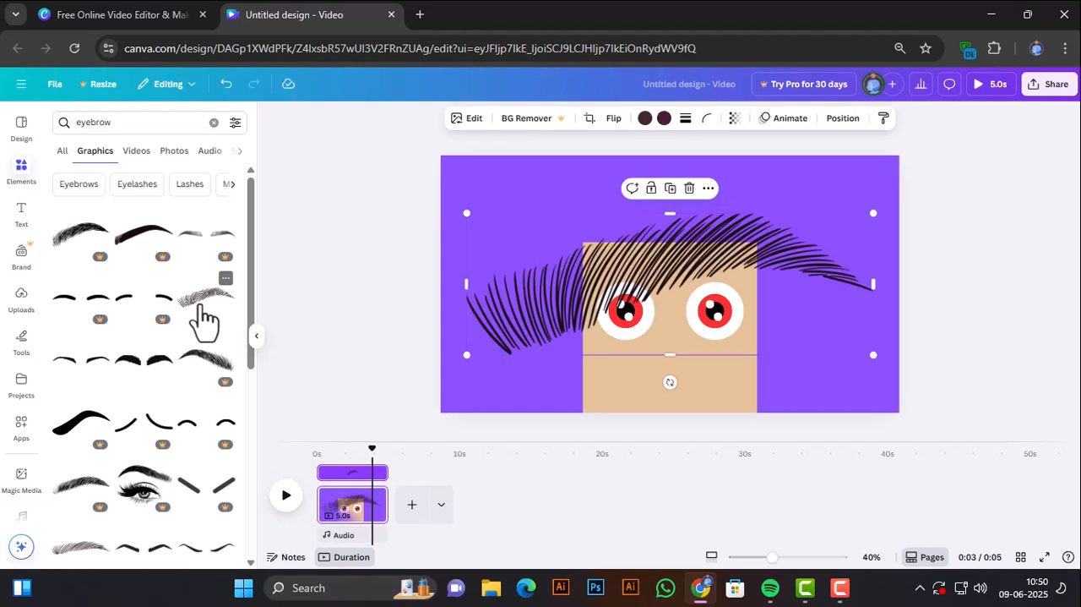
pyautogui.moveTo(873, 355); pyautogui.dragTo(652, 261)
pyautogui.click(785, 293)
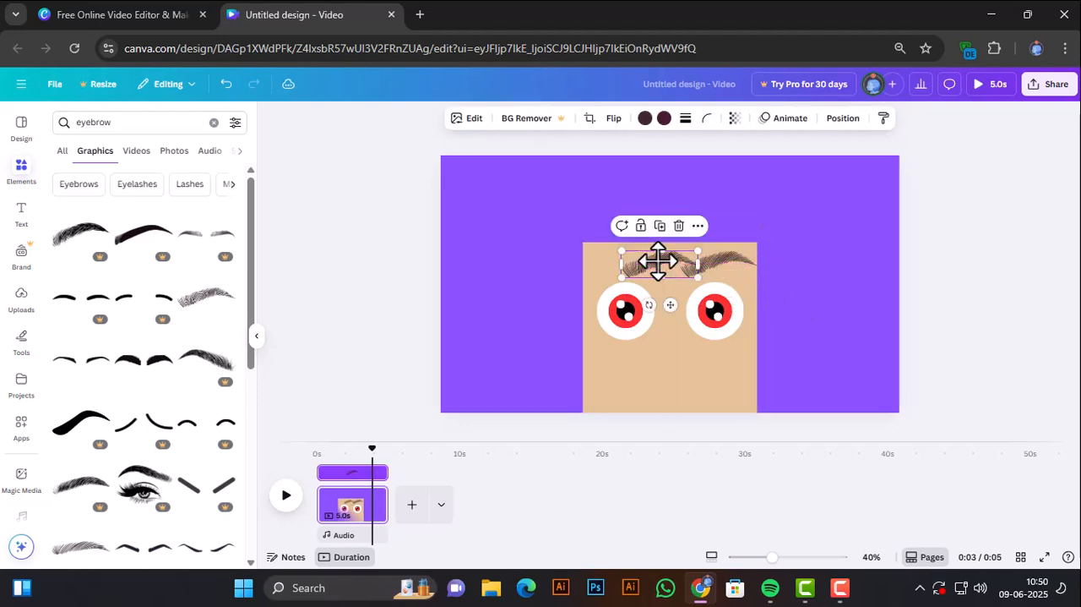
# Flip the duplicate eyebrow horizontally and place it above the left-hand eye.
pyautogui.click(619, 120)
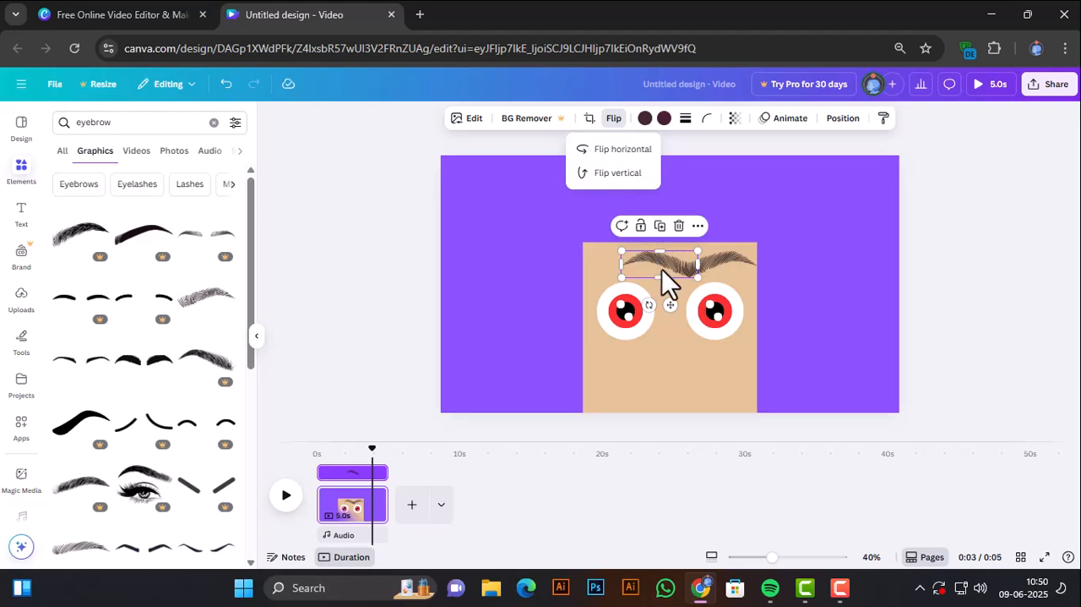
pyautogui.moveTo(662, 266); pyautogui.dragTo(622, 266)
pyautogui.click(531, 279)
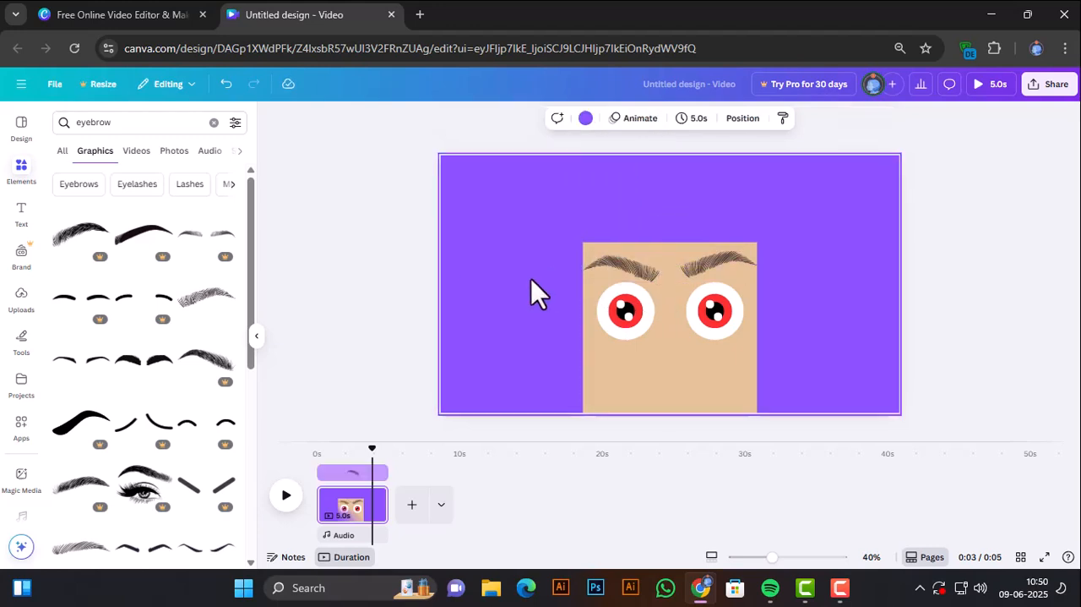
# Lower the right-hand eyebrow slightly and align the two eyebrows with each other at their vertical middle.
pyautogui.click(709, 264)
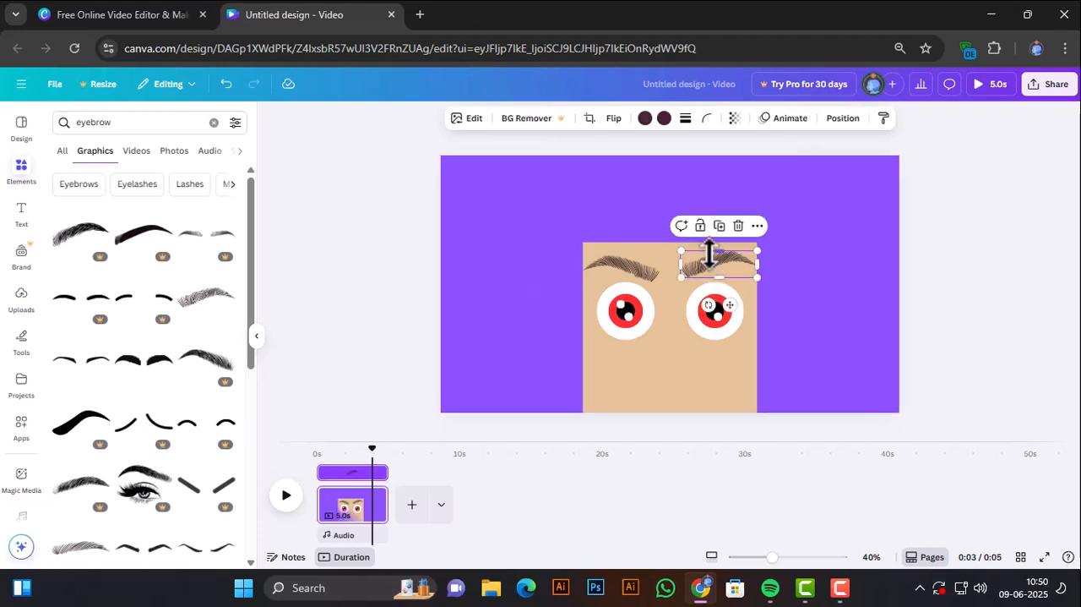
pyautogui.moveTo(710, 253); pyautogui.dragTo(704, 264)
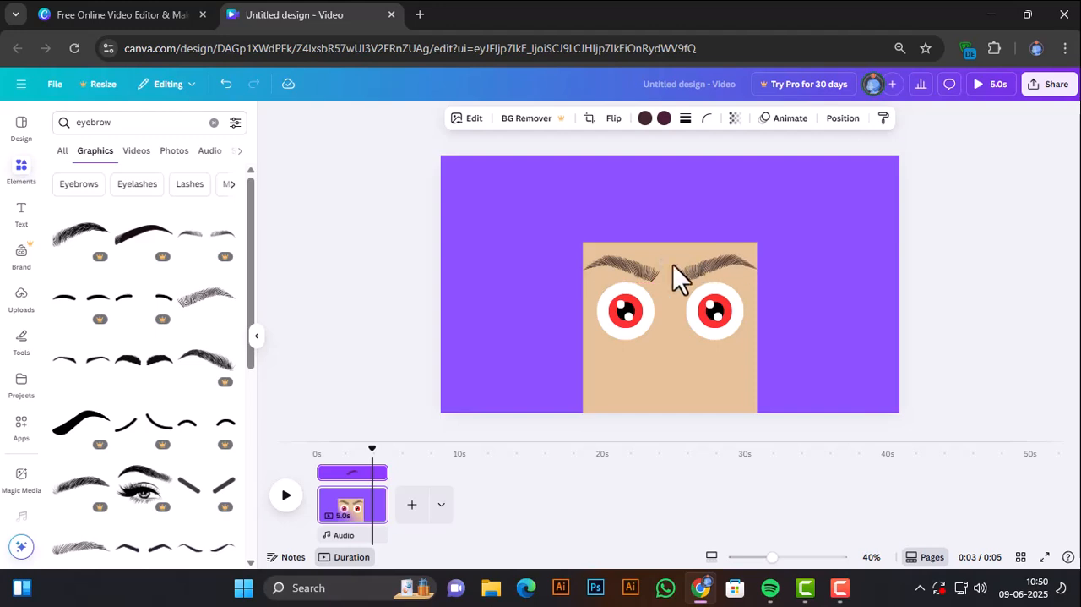
pyautogui.click(646, 269)
pyautogui.keyDown('shift'); pyautogui.click(713, 268); pyautogui.keyUp('shift')
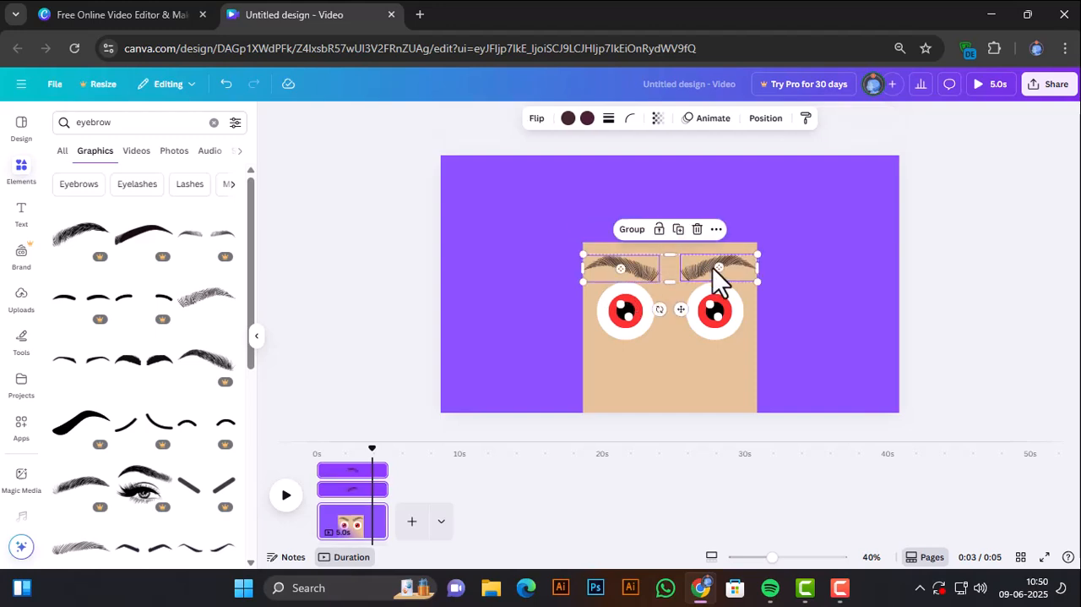
pyautogui.click(718, 230)
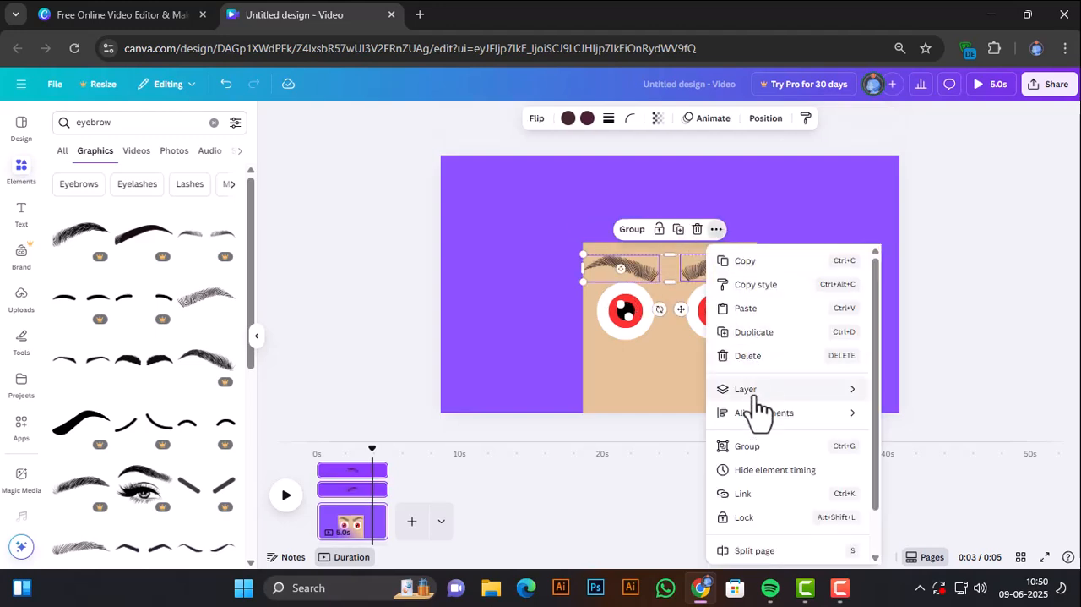
pyautogui.moveTo(760, 414)
pyautogui.click(898, 517)
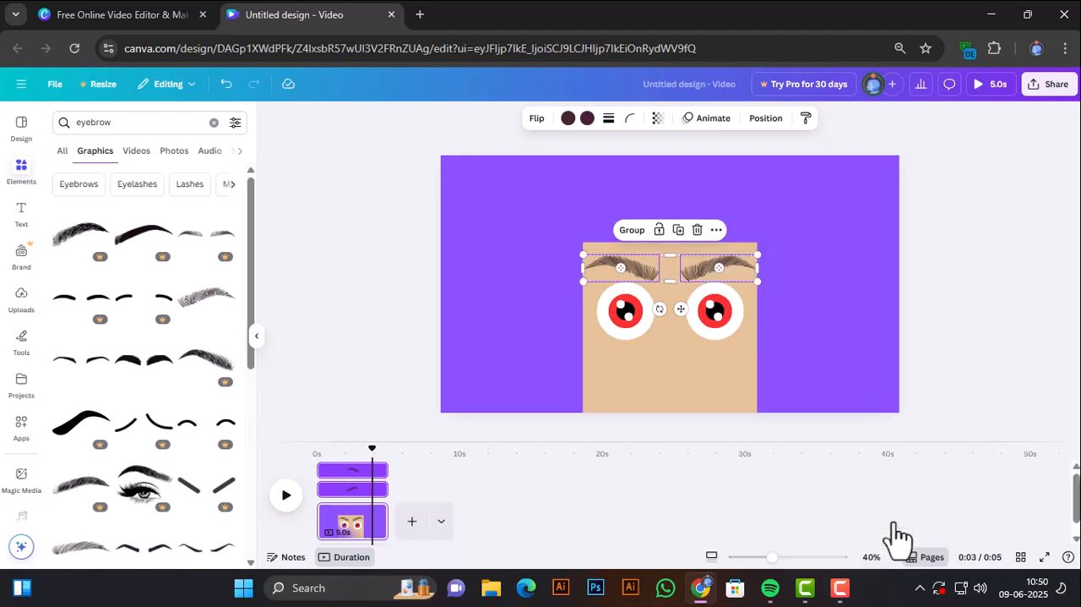
pyautogui.click(836, 366)
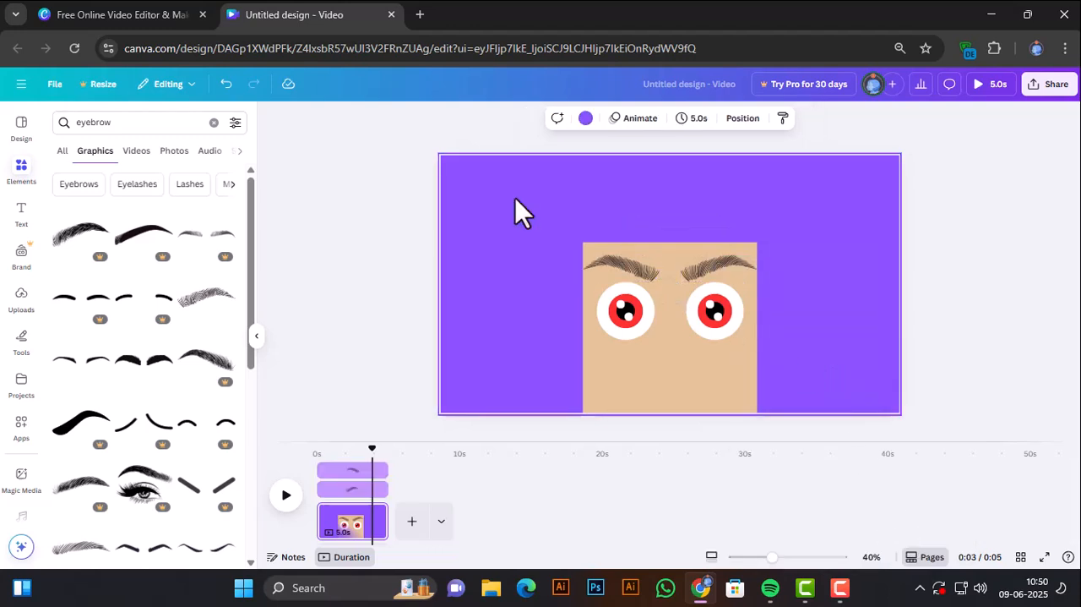
# Unlock the tan square face, extend its upper edge higher and widen it slightly on both sides.
pyautogui.click(667, 247)
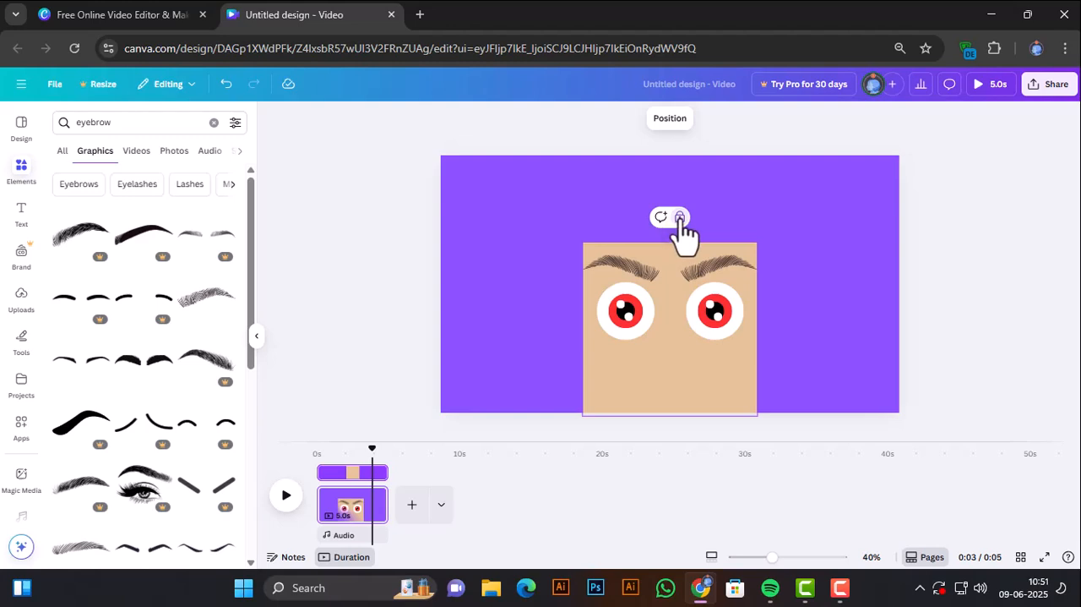
pyautogui.click(680, 218)
pyautogui.moveTo(667, 243); pyautogui.dragTo(667, 214)
pyautogui.moveTo(757, 314); pyautogui.dragTo(765, 314)
pyautogui.click(798, 273)
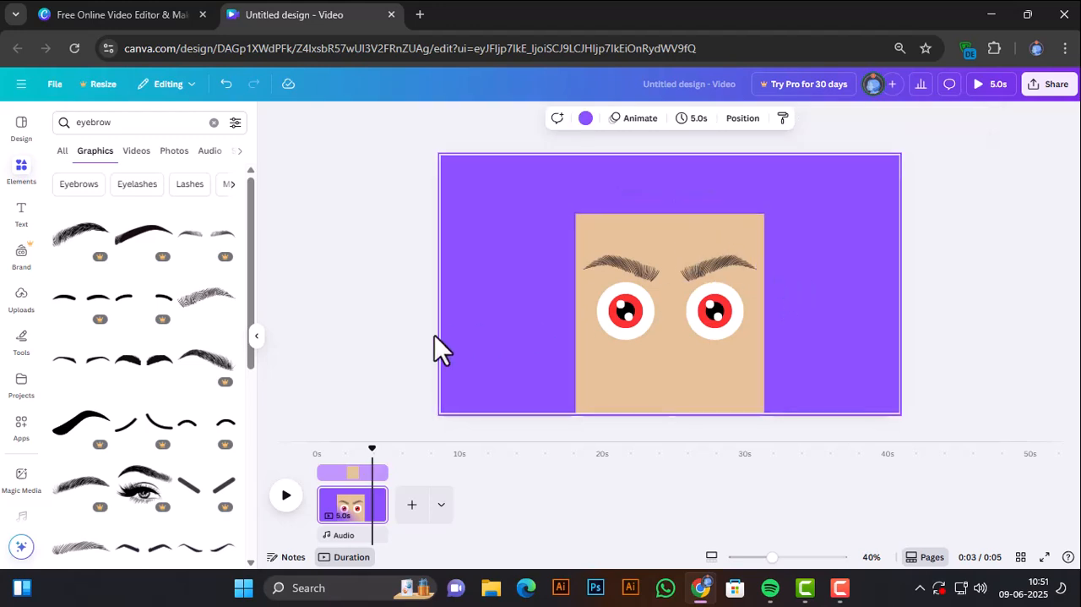
# Search the elements for "boy hair" and browse the matching graphics.
pyautogui.click(100, 131)
pyautogui.write('h')
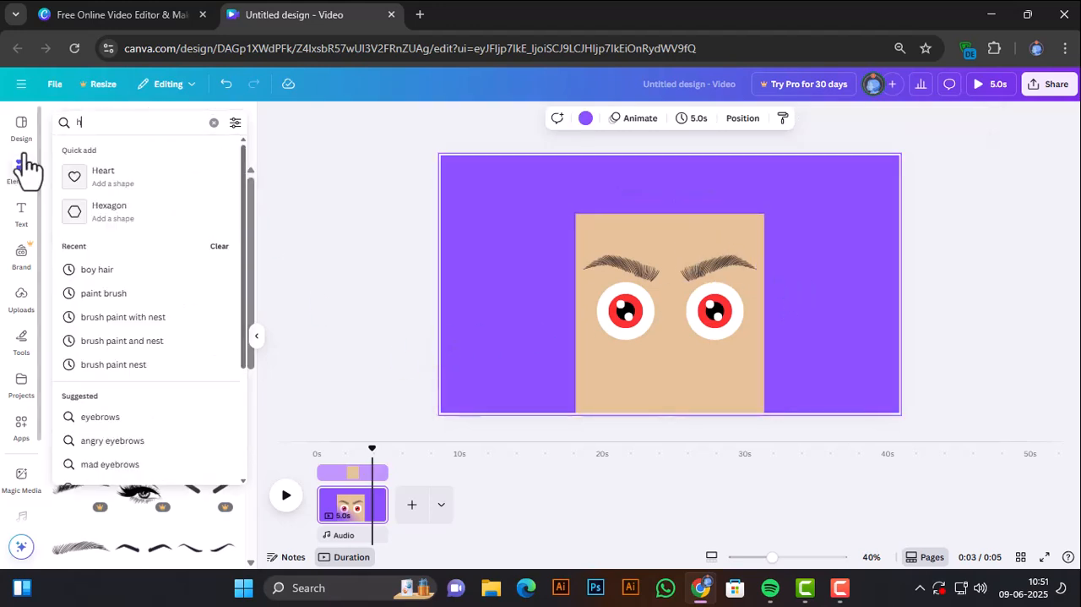
pyautogui.write('a')
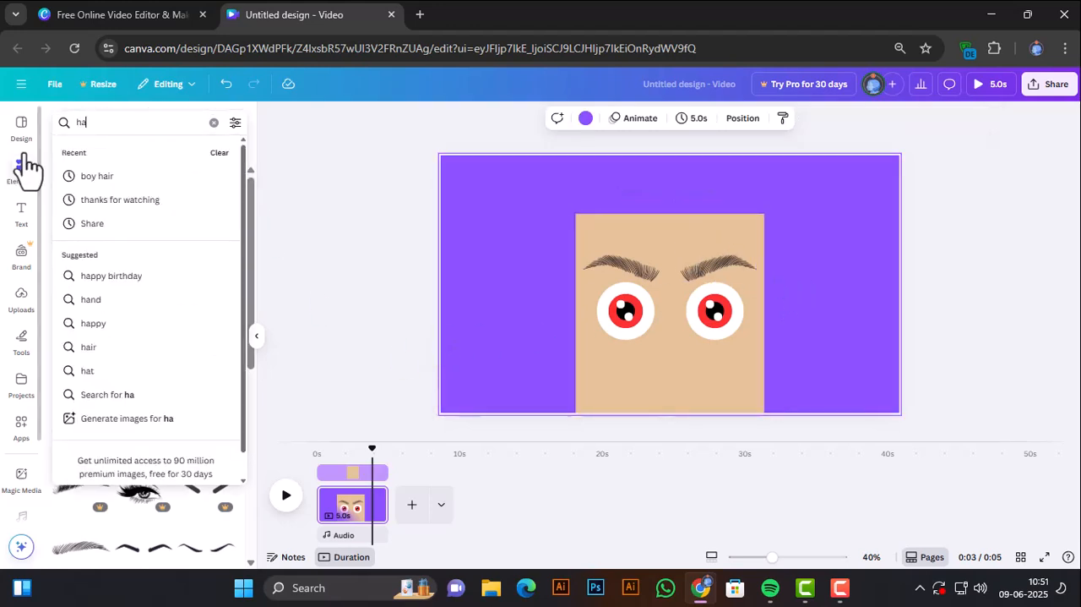
pyautogui.click(102, 179)
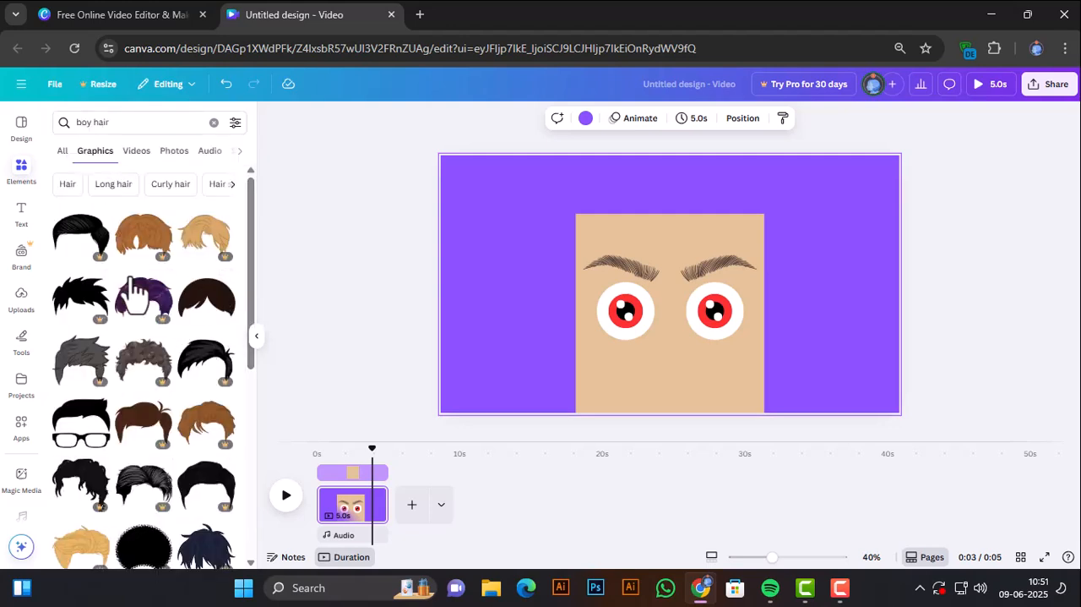
pyautogui.scroll(-3, 216, 507)
pyautogui.scroll(3, 158, 454)
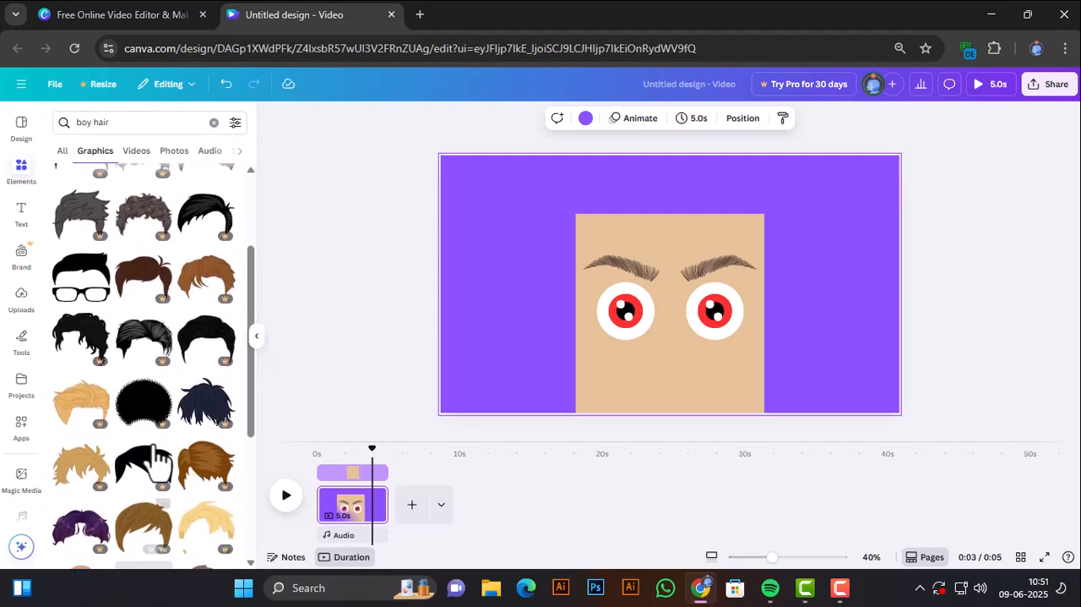
# Add the smooth dark brown hair graphic, move it onto the top of the head, and enlarge it beyond the face's width.
pyautogui.click(215, 304)
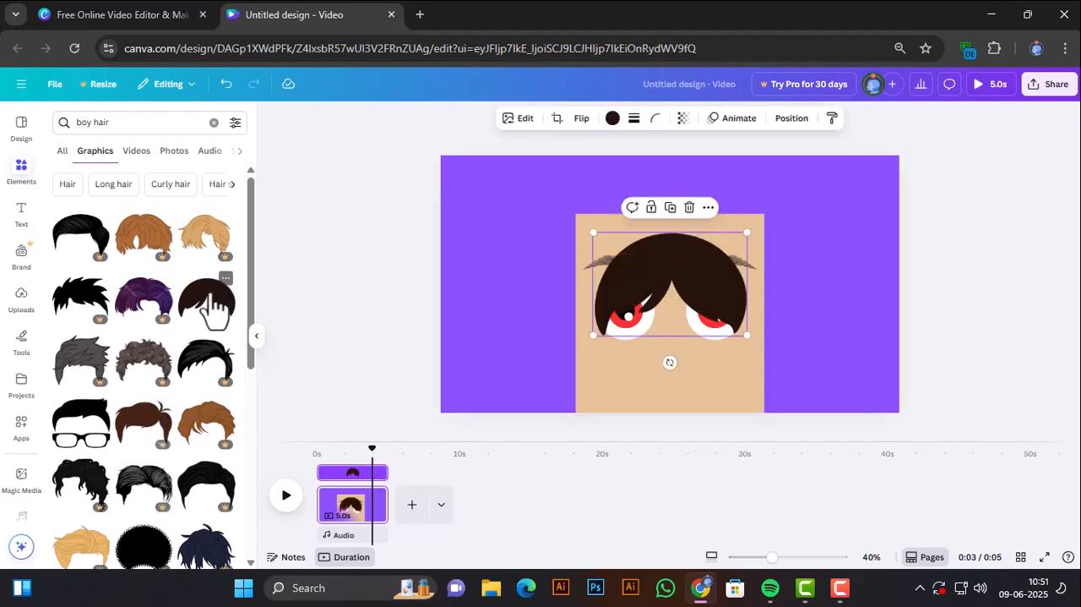
pyautogui.moveTo(690, 285); pyautogui.dragTo(687, 212)
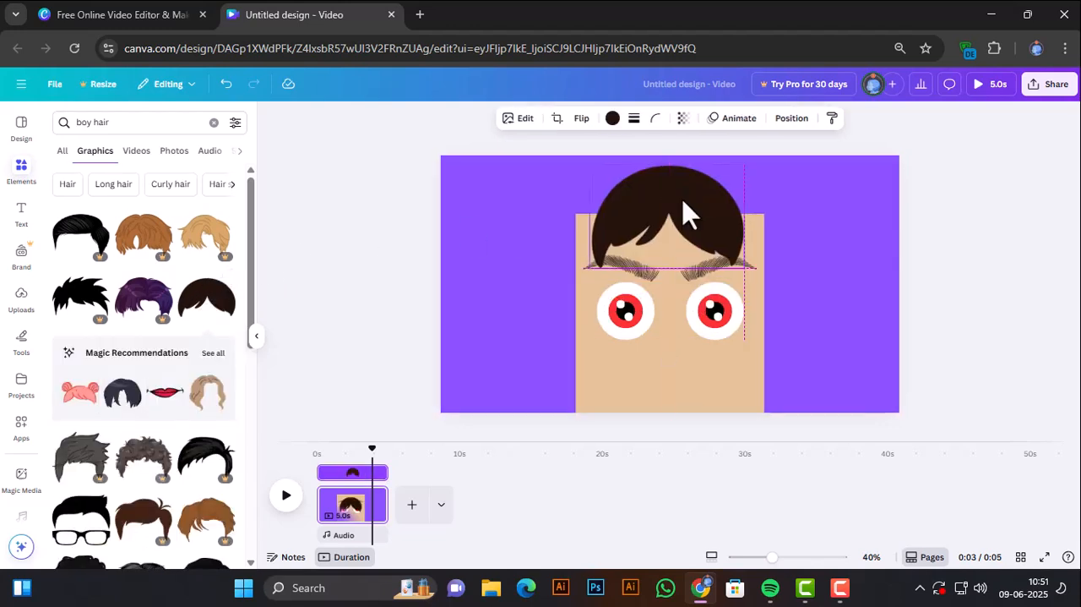
pyautogui.moveTo(751, 279)
pyautogui.mouseDown()
pyautogui.moveTo(775, 306)
pyautogui.moveTo(755, 241)
pyautogui.moveTo(753, 270)
pyautogui.mouseUp()
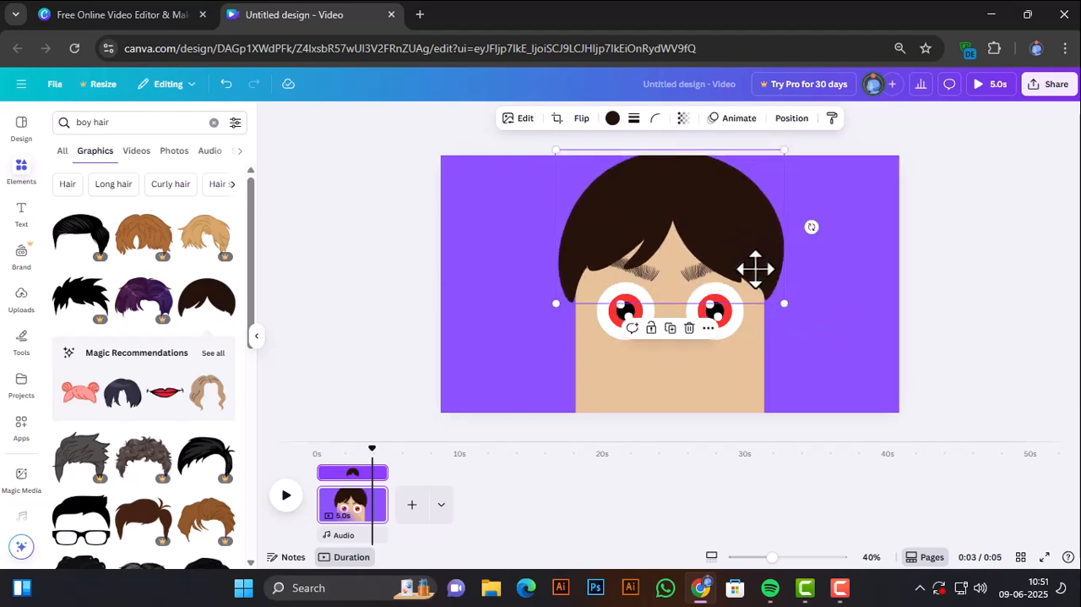
# Lock the tan face shape in place and deselect it.
pyautogui.click(603, 372)
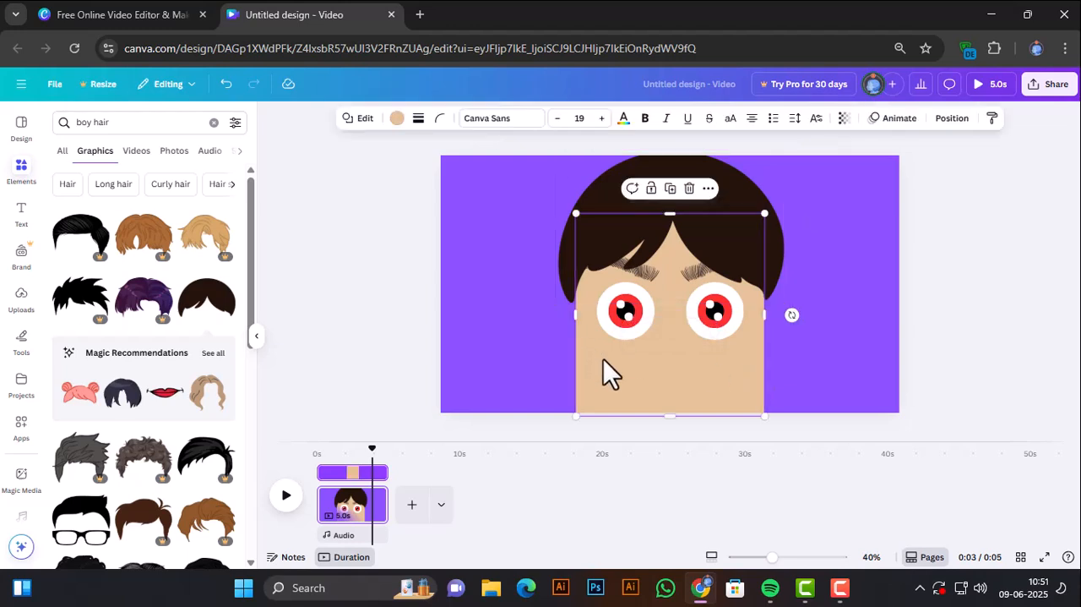
pyautogui.click(652, 191)
pyautogui.click(474, 350)
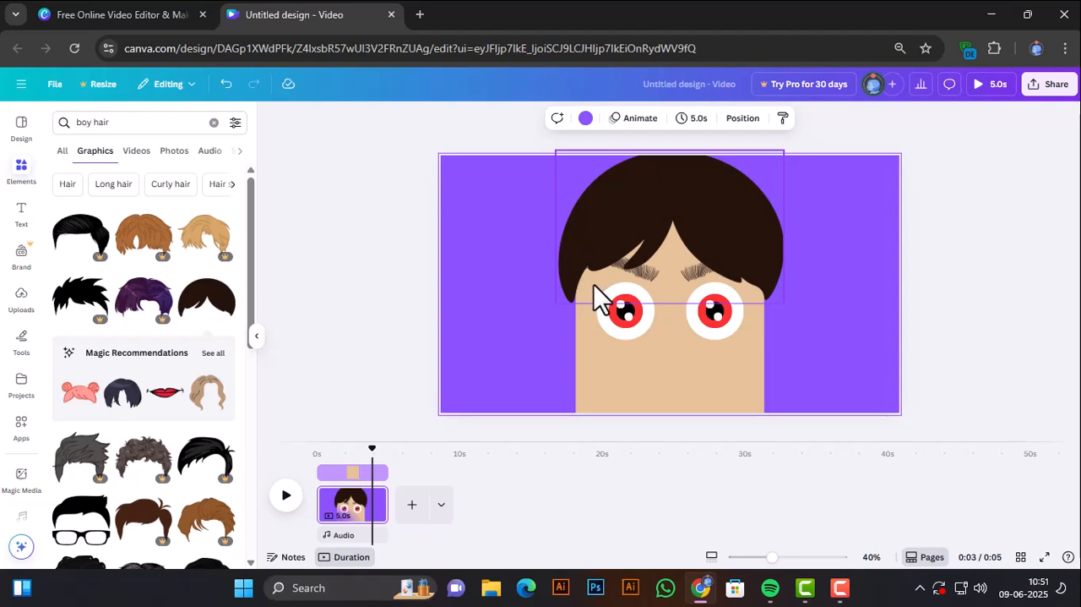
# Move the hair aside to the page's upper-right corner and lower both eyes and eyebrows together on the face.
pyautogui.moveTo(596, 297); pyautogui.dragTo(748, 228)
pyautogui.click(590, 275)
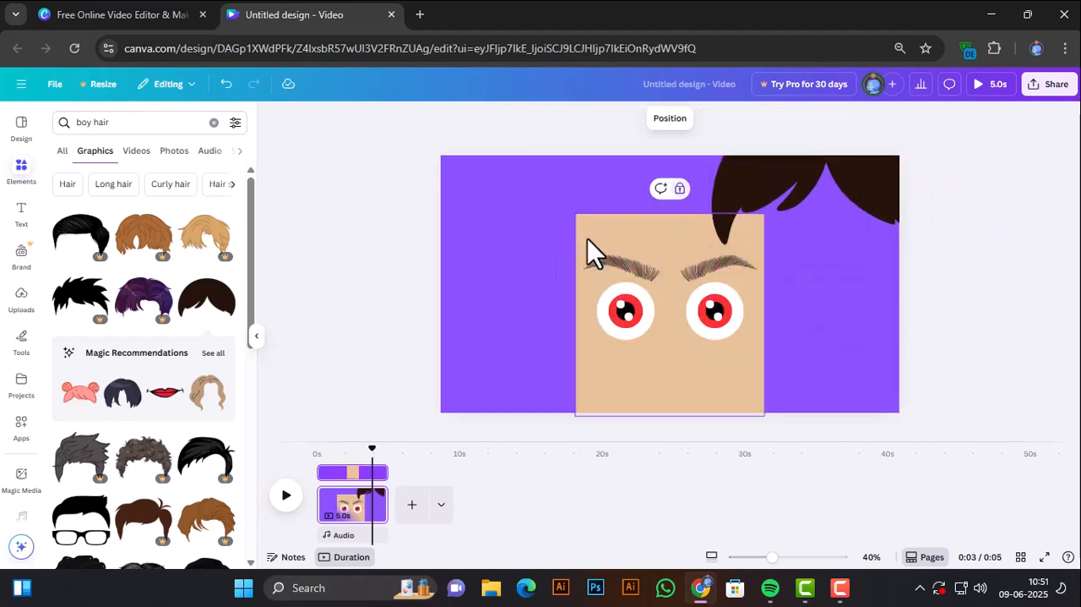
pyautogui.moveTo(588, 237); pyautogui.dragTo(749, 342)
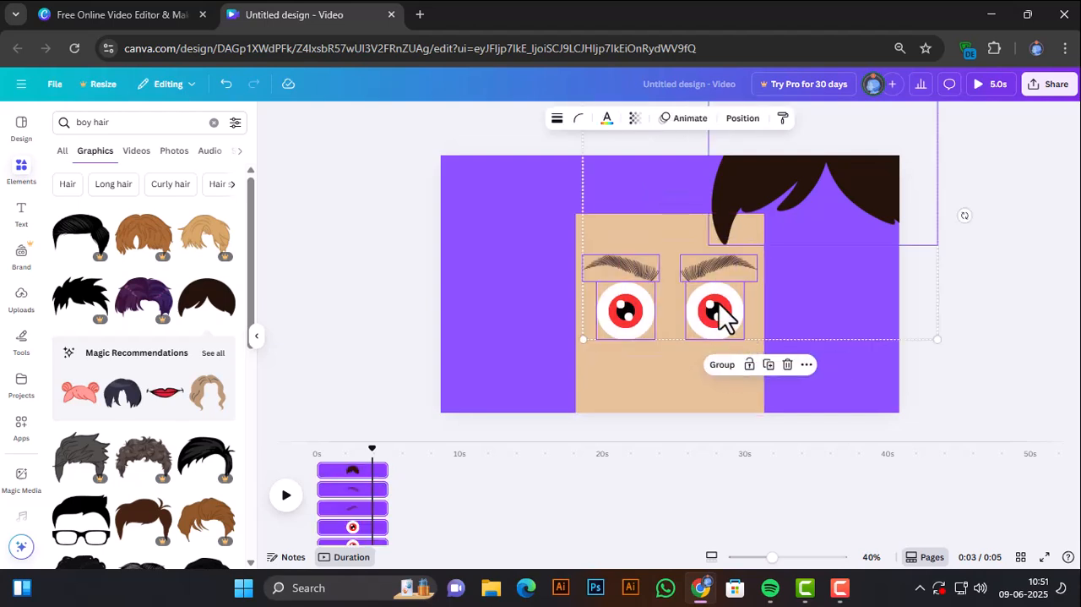
pyautogui.click(654, 376)
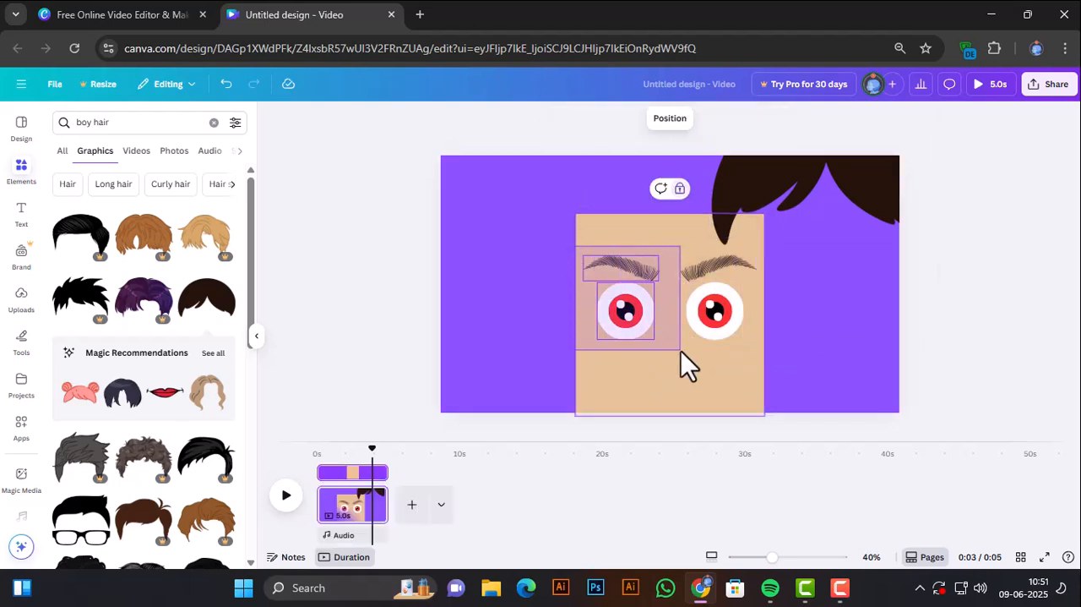
pyautogui.click(699, 364)
pyautogui.moveTo(703, 317); pyautogui.dragTo(697, 351)
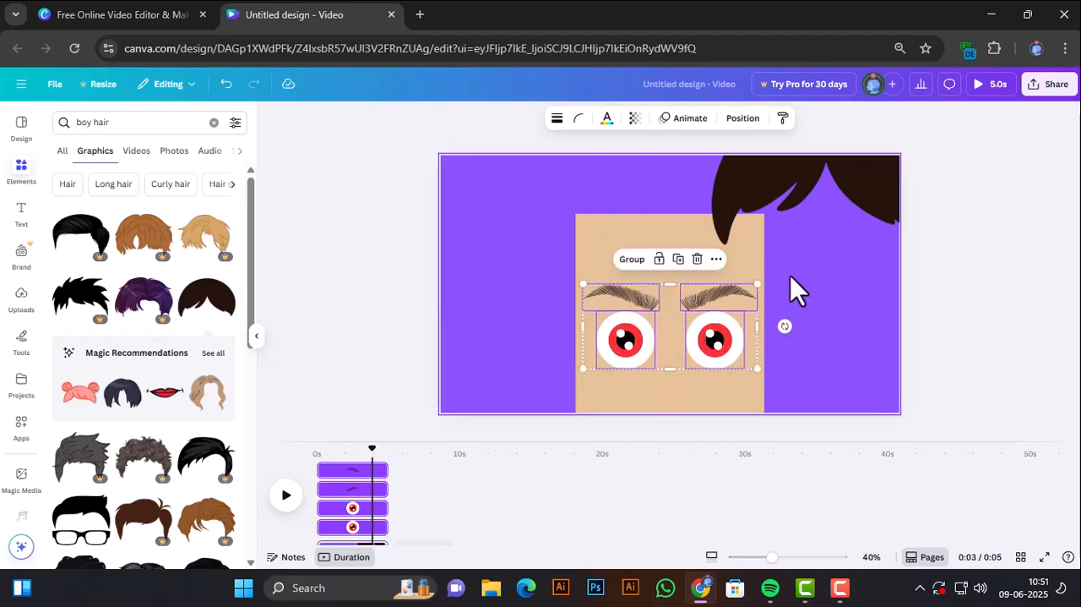
# Place the hair back over the top of the face and hide the elements list.
pyautogui.moveTo(758, 217); pyautogui.dragTo(601, 233)
pyautogui.click(808, 340)
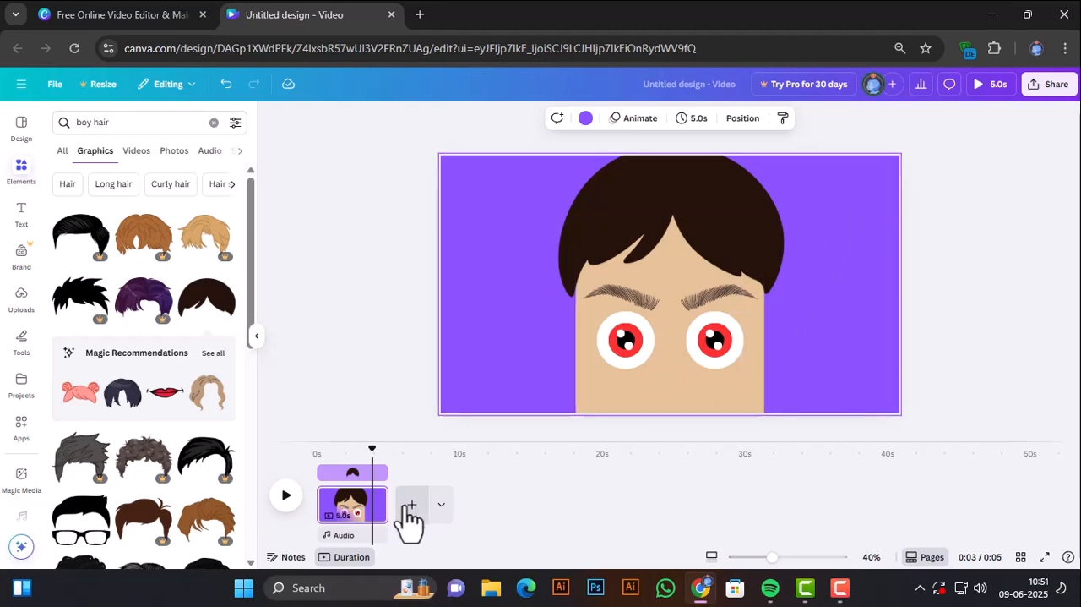
pyautogui.click(259, 342)
pyautogui.click(261, 344)
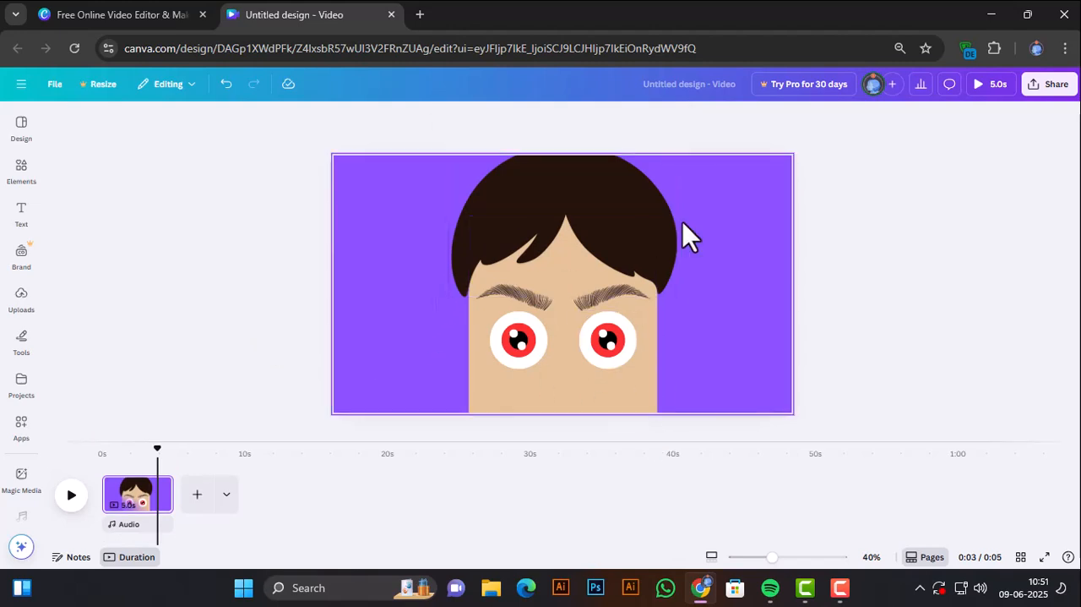
# Ungroup the left-hand eye into separate circles and check them in the layer list.
pyautogui.click(529, 338)
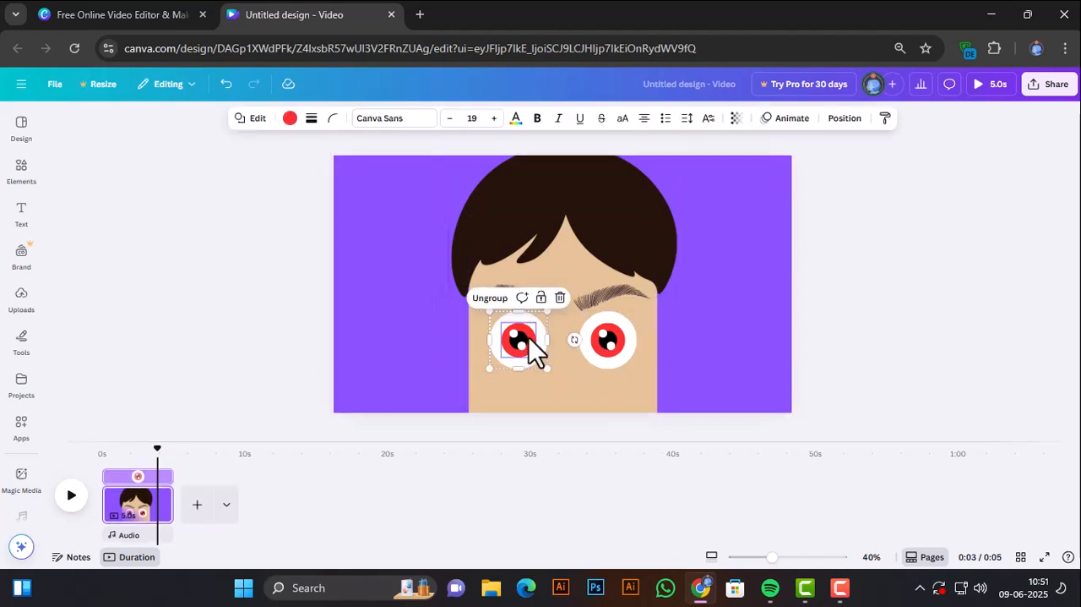
pyautogui.click(498, 300)
pyautogui.click(563, 286)
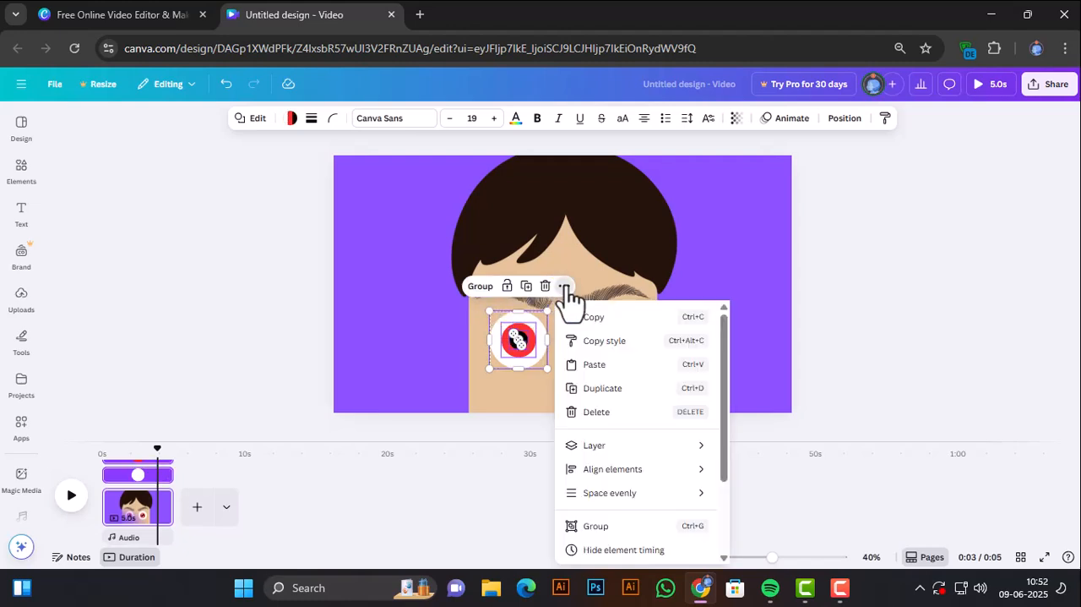
pyautogui.moveTo(606, 448)
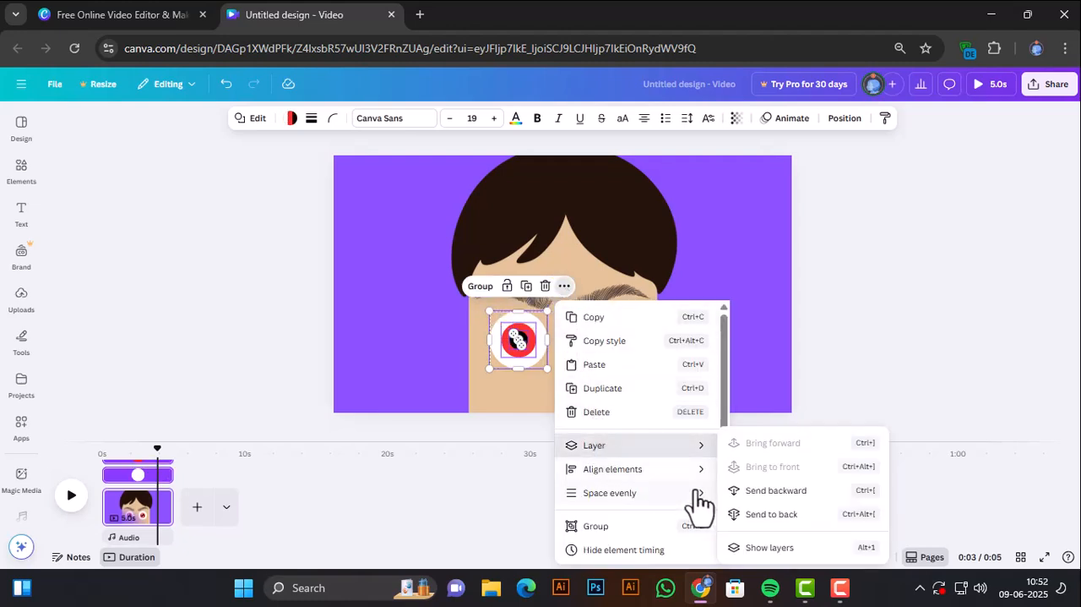
pyautogui.click(736, 546)
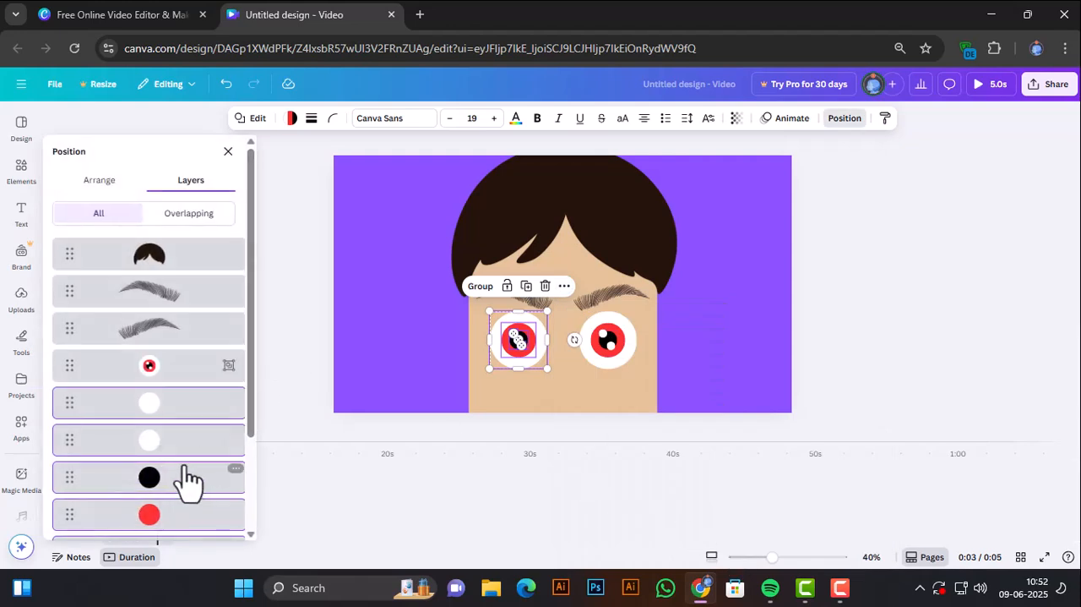
pyautogui.click(264, 363)
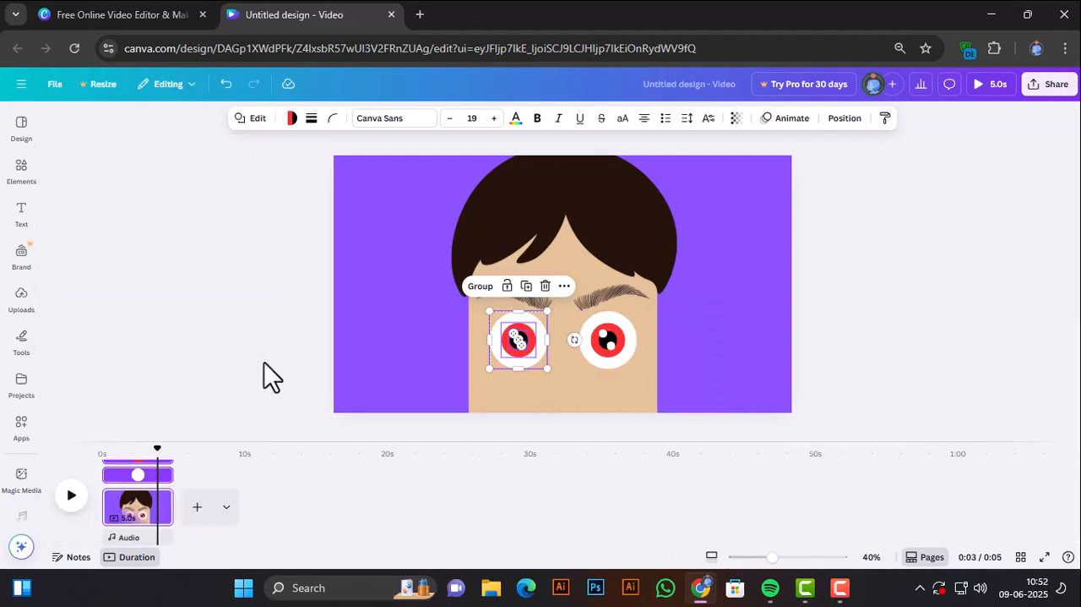
pyautogui.click(305, 346)
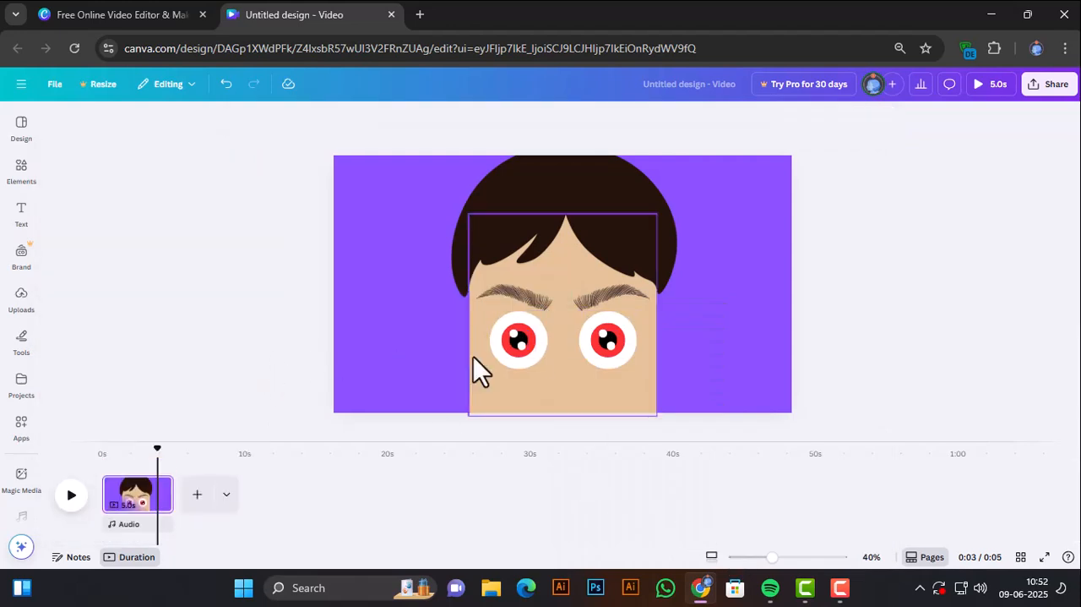
# Group the left-hand eye's red iris, black pupil and two small white highlights, leaving out the large white circle.
pyautogui.click(521, 361)
pyautogui.click(556, 287)
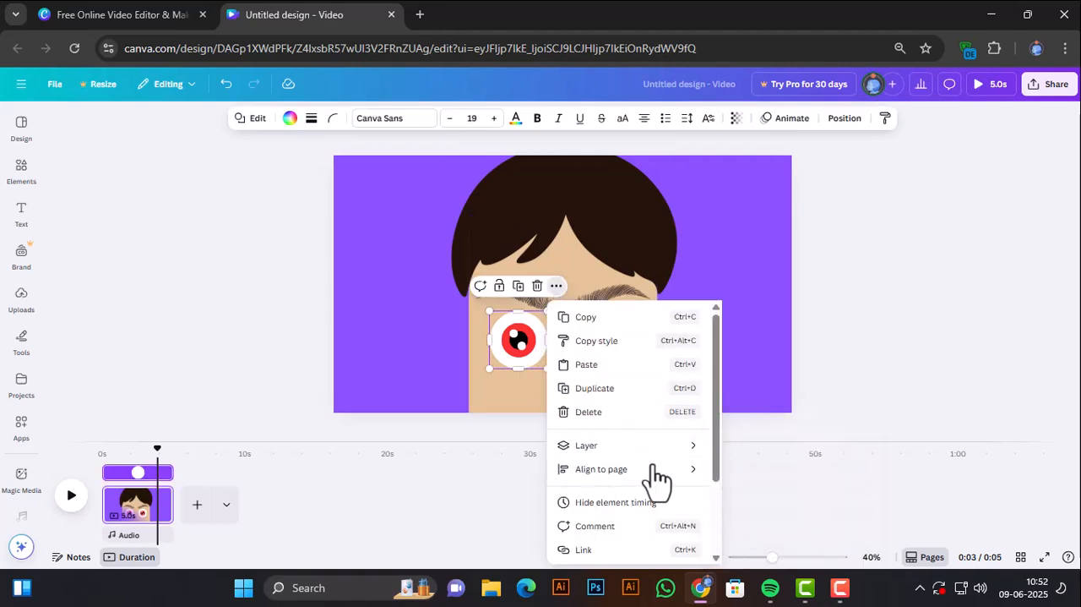
pyautogui.moveTo(601, 451)
pyautogui.click(771, 554)
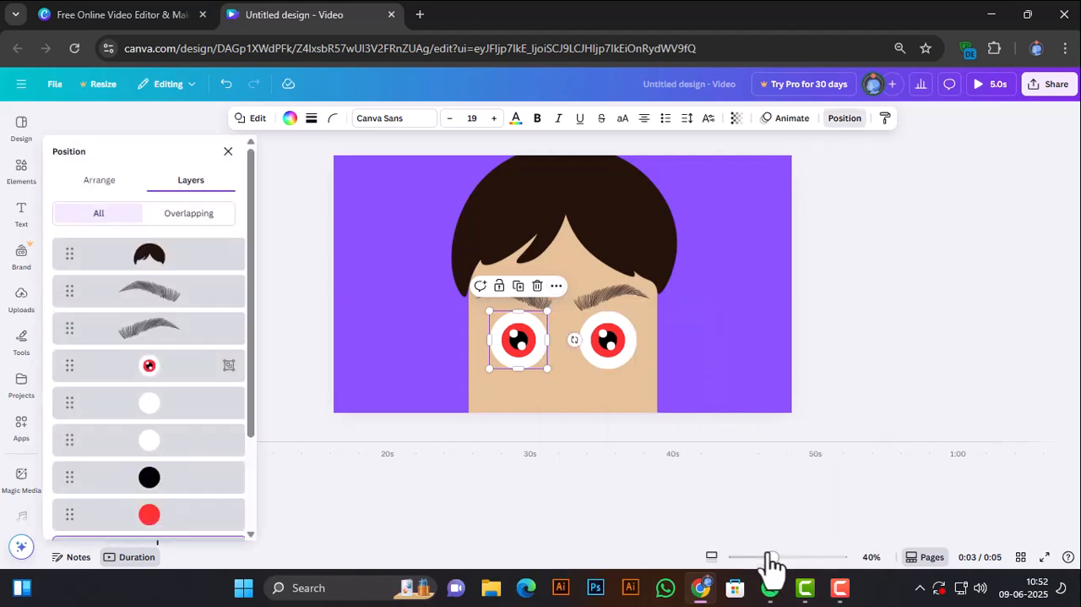
pyautogui.scroll(-3, 173, 460)
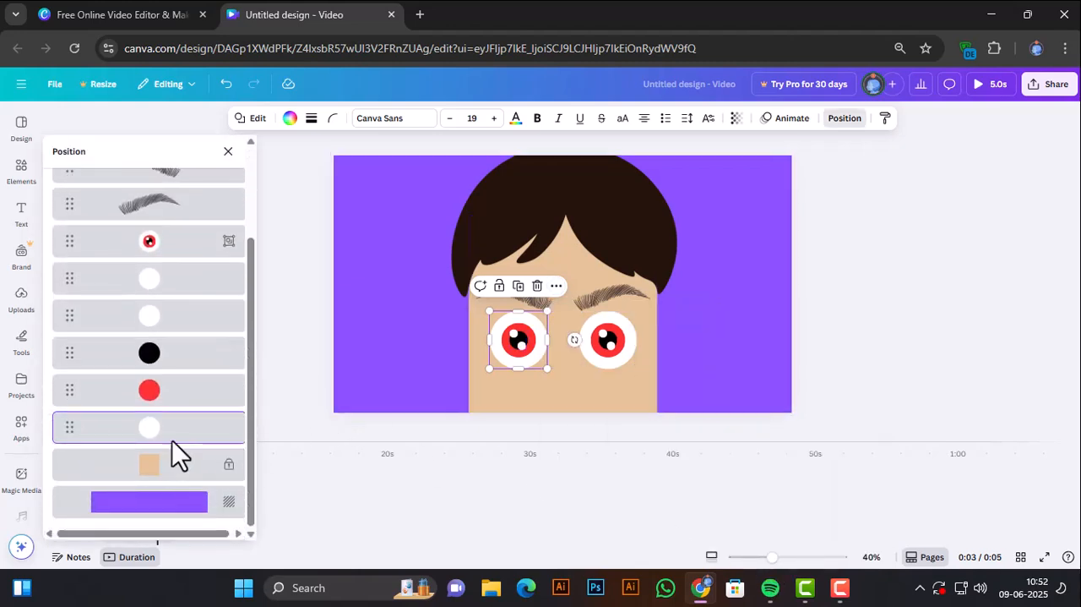
pyautogui.click(150, 390)
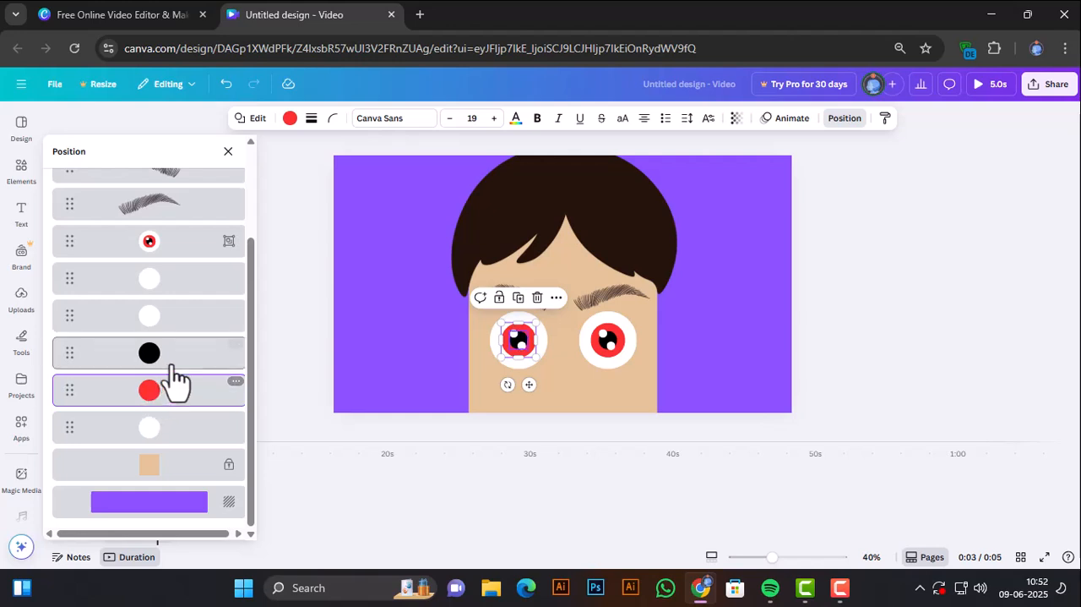
pyautogui.keyDown('shift'); pyautogui.click(177, 355); pyautogui.keyUp('shift')
pyautogui.keyDown('shift'); pyautogui.click(181, 304); pyautogui.keyUp('shift')
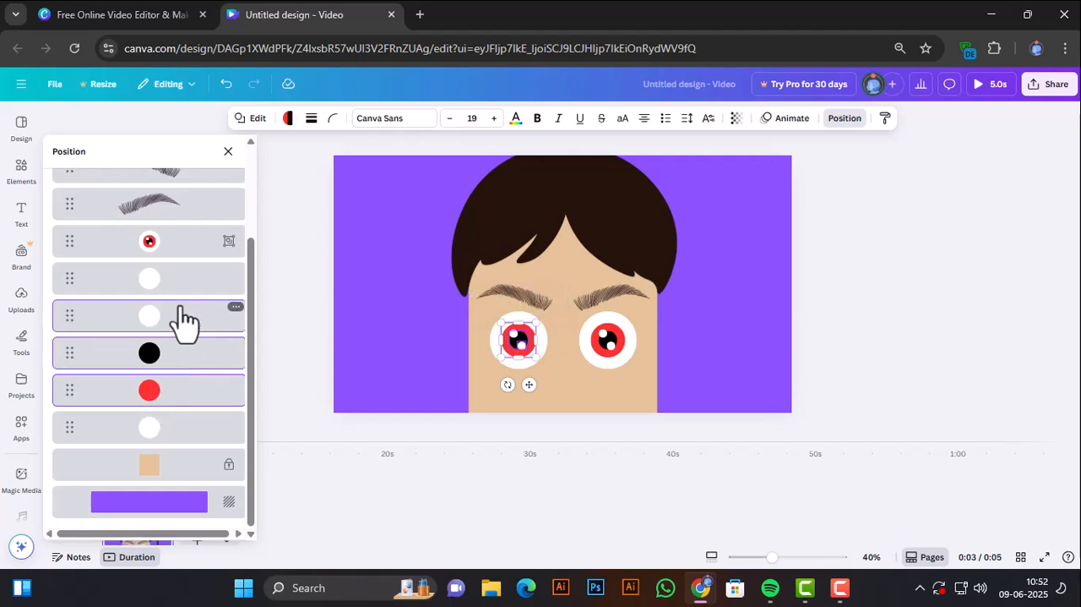
pyautogui.keyDown('shift'); pyautogui.click(174, 289); pyautogui.keyUp('shift')
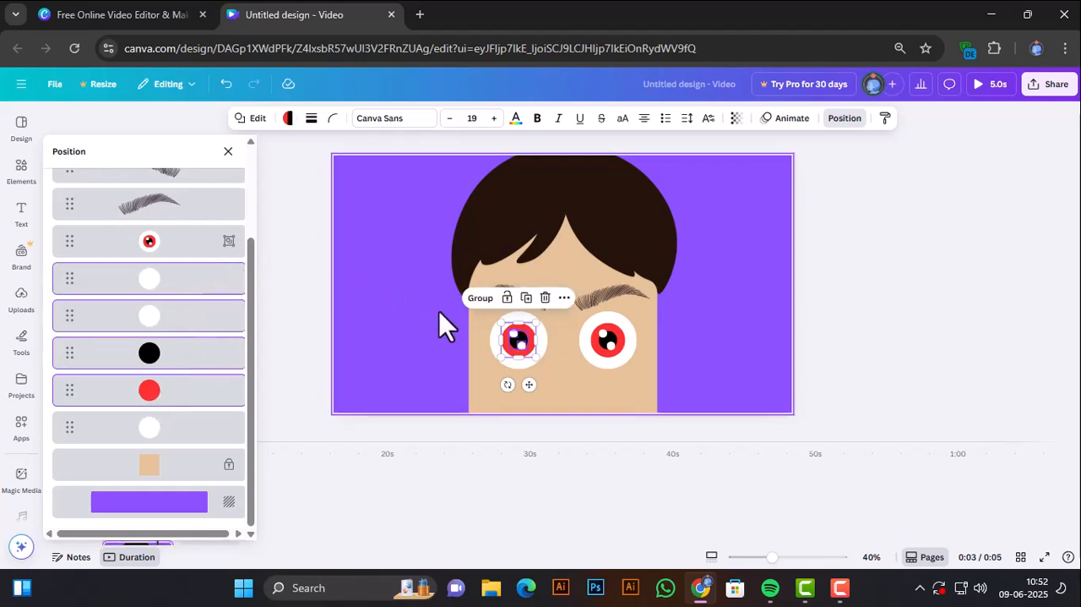
pyautogui.click(474, 301)
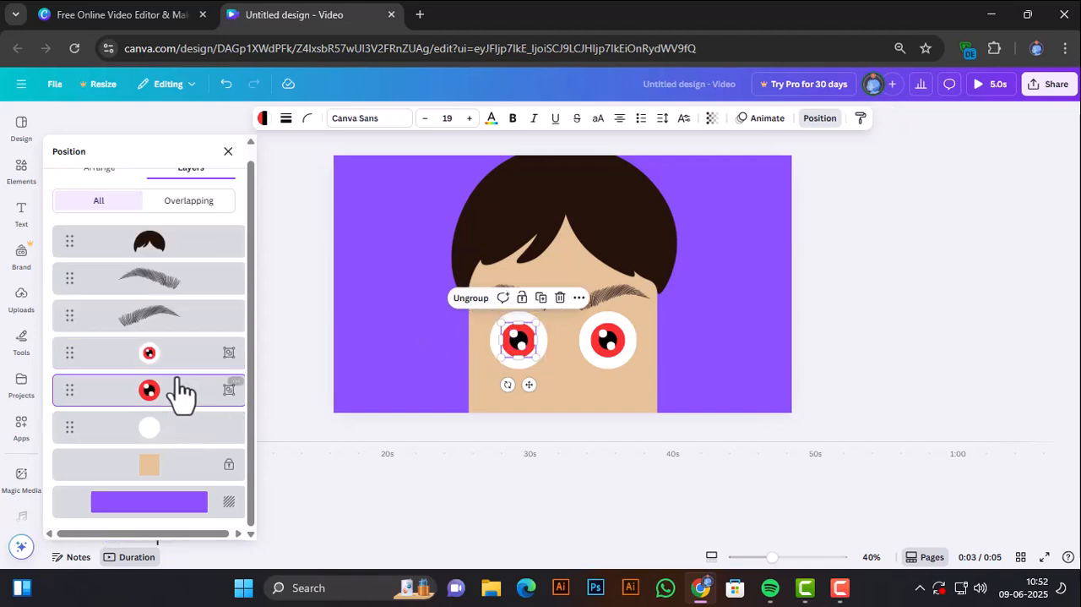
pyautogui.press('Escape')
# Ungroup the right-hand eye into separate circles and show them in the layer list.
pyautogui.click(594, 346)
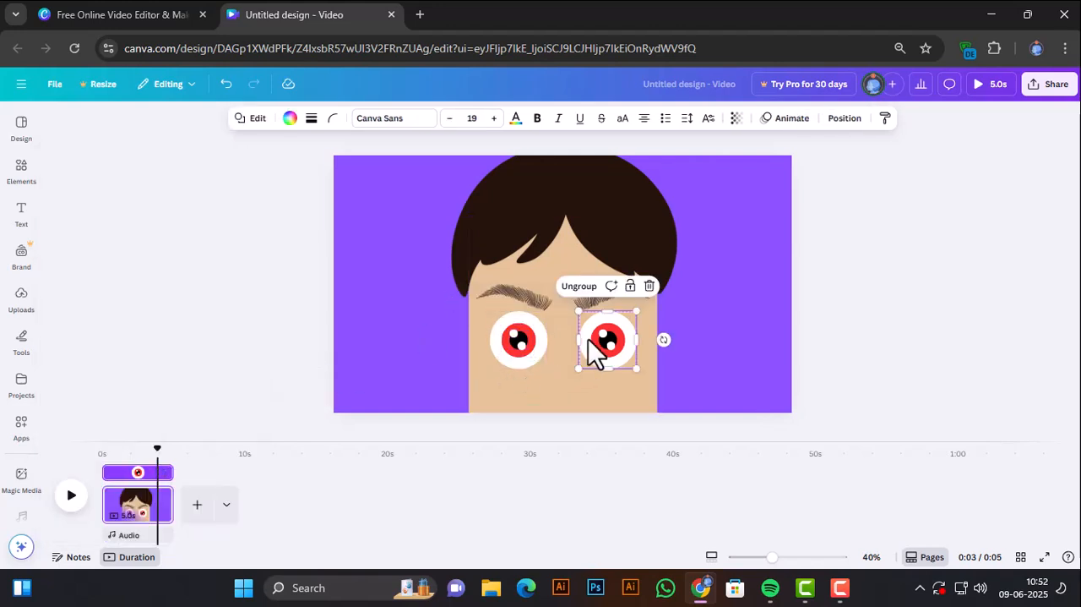
pyautogui.click(582, 286)
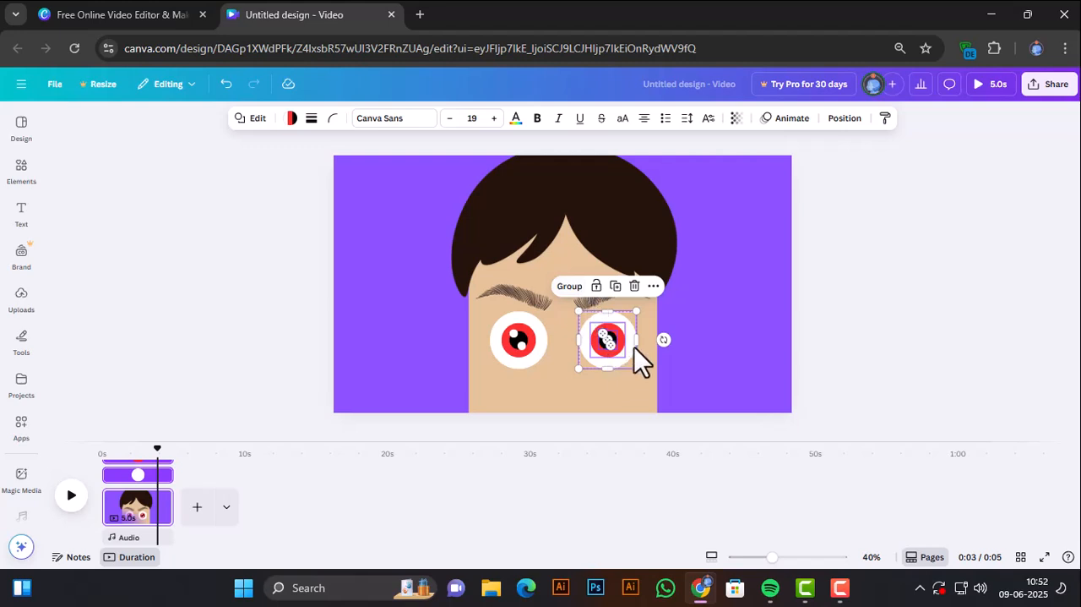
pyautogui.click(653, 287)
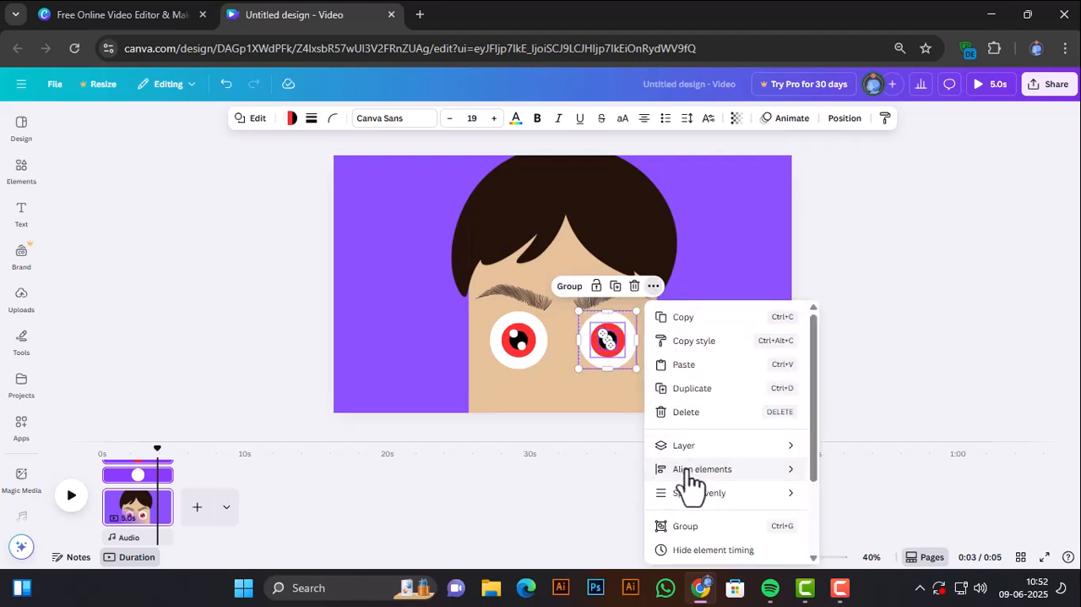
pyautogui.moveTo(687, 463)
pyautogui.click(820, 549)
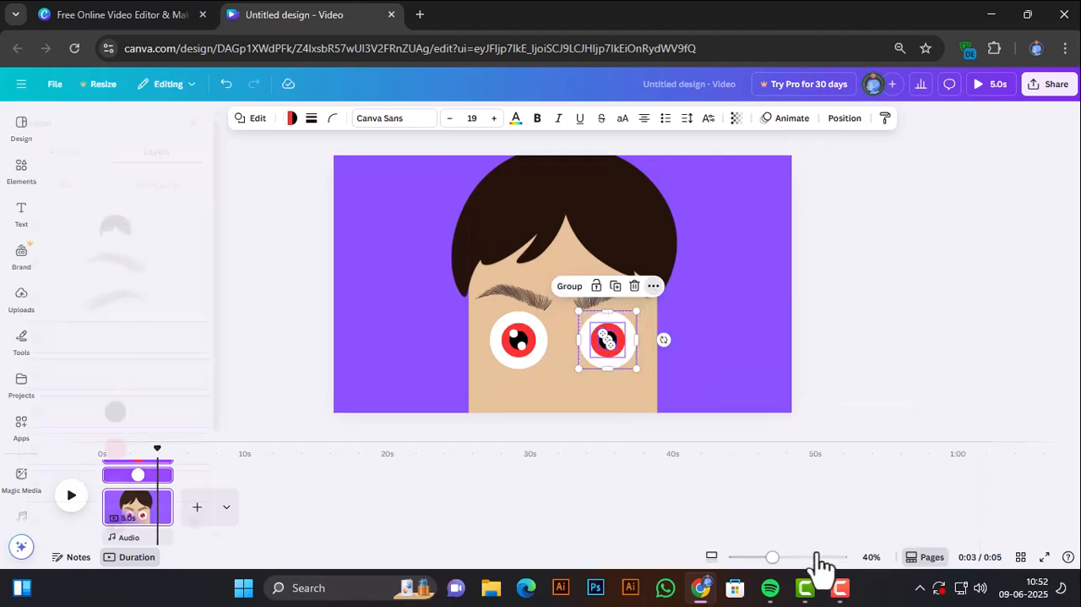
# Group the right-hand eye's two small white highlights, black pupil and red iris, leaving out the large white circle.
pyautogui.click(230, 378)
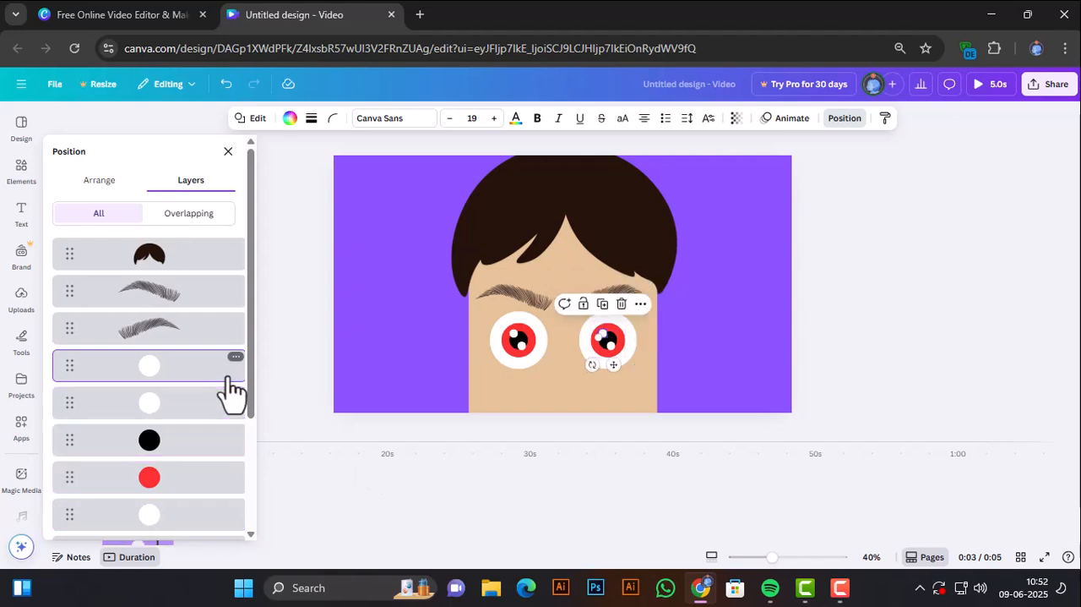
pyautogui.keyDown('shift'); pyautogui.click(203, 409); pyautogui.keyUp('shift')
pyautogui.keyDown('shift'); pyautogui.click(195, 443); pyautogui.keyUp('shift')
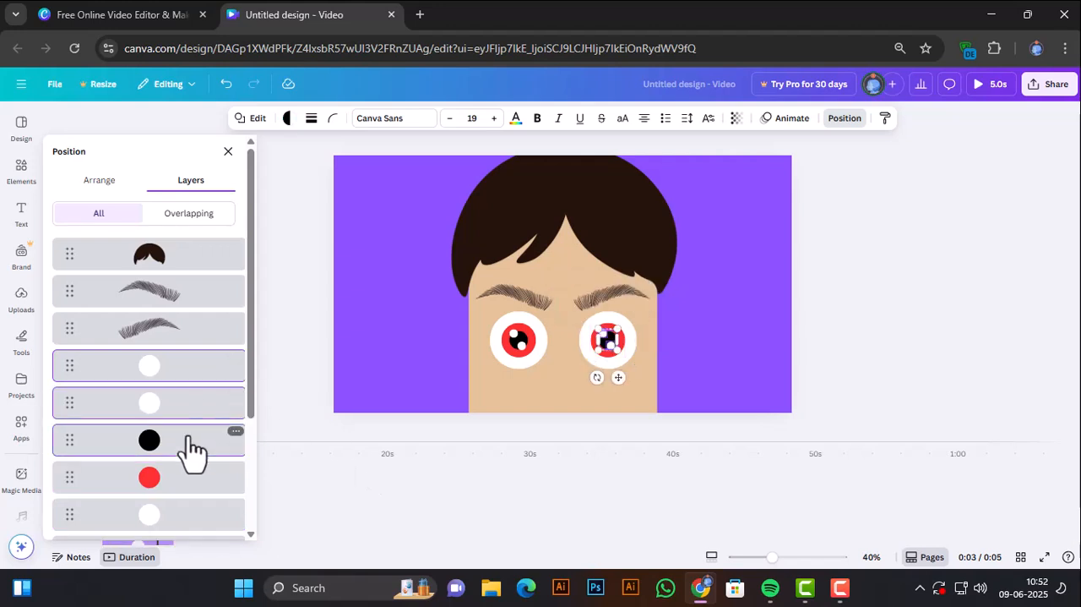
pyautogui.keyDown('shift'); pyautogui.click(192, 478); pyautogui.keyUp('shift')
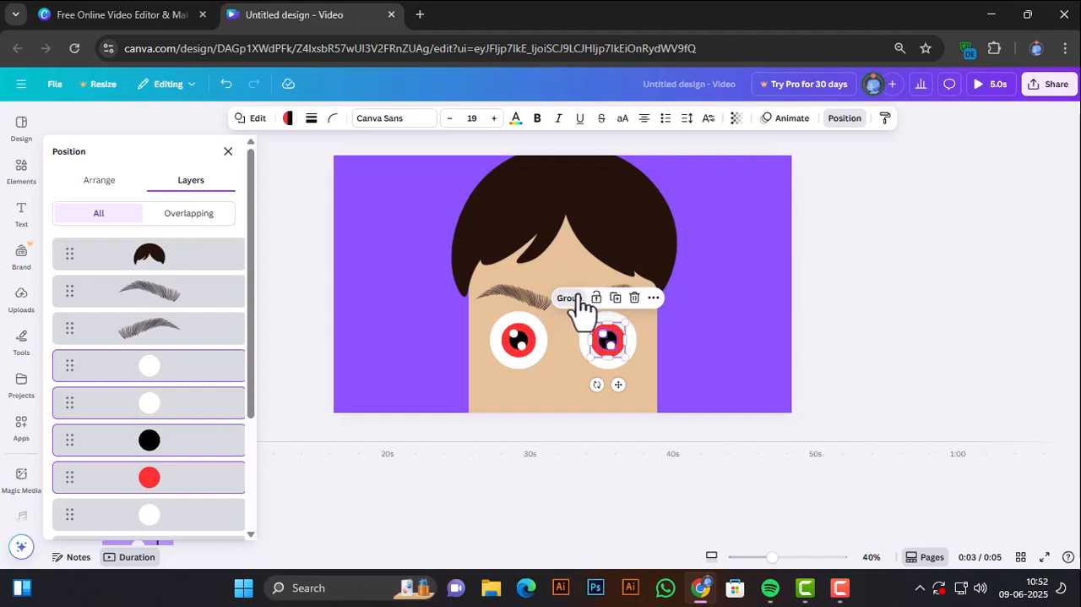
pyautogui.click(568, 297)
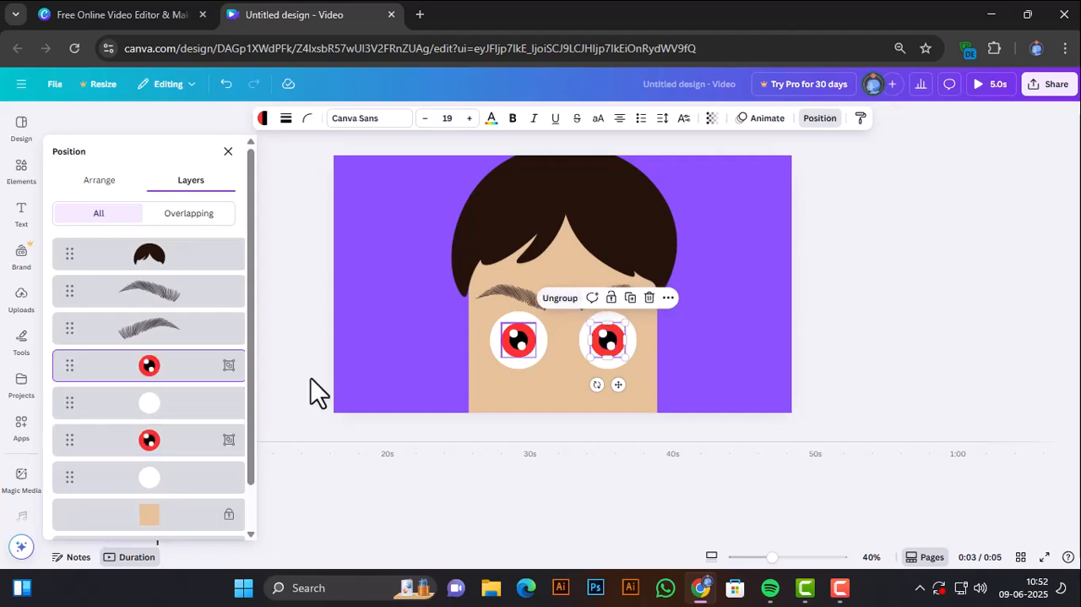
pyautogui.click(269, 335)
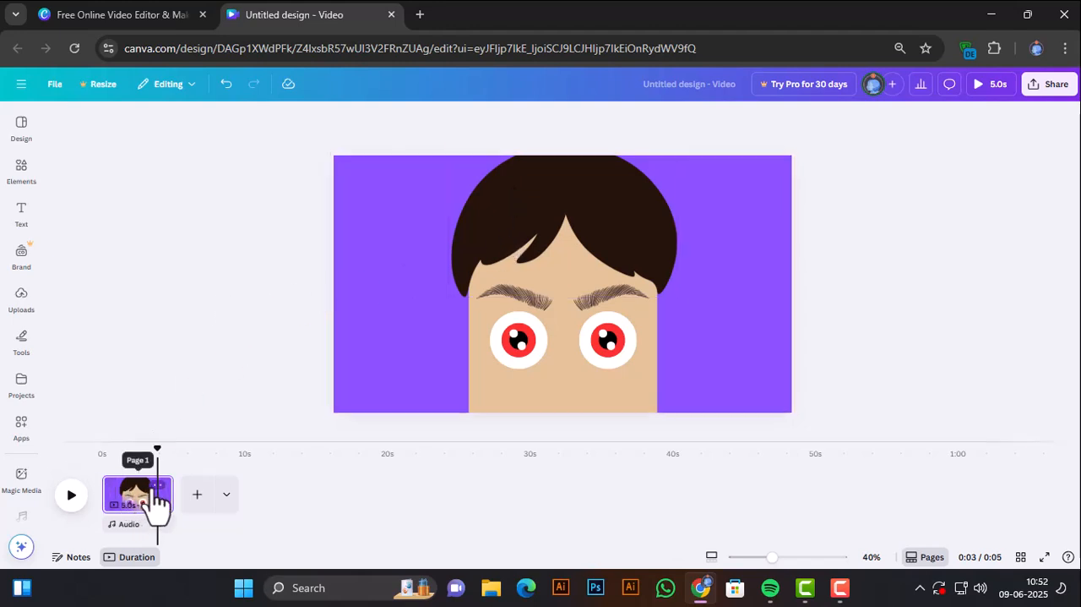
# Unlock the skin-coloured face rectangle.
pyautogui.moveTo(400, 178); pyautogui.dragTo(770, 381)
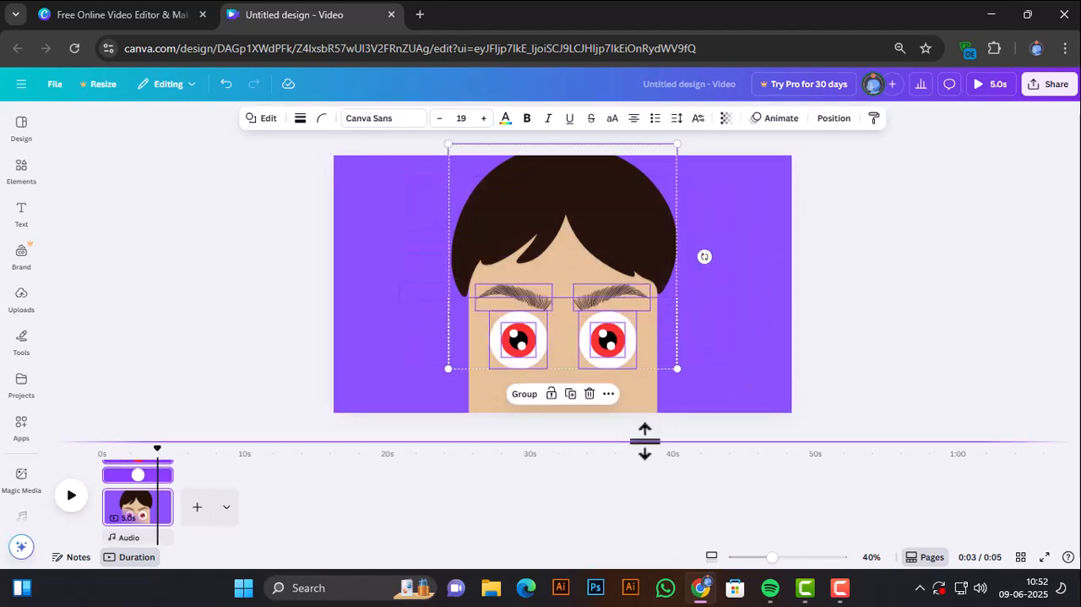
pyautogui.click(646, 399)
pyautogui.click(572, 189)
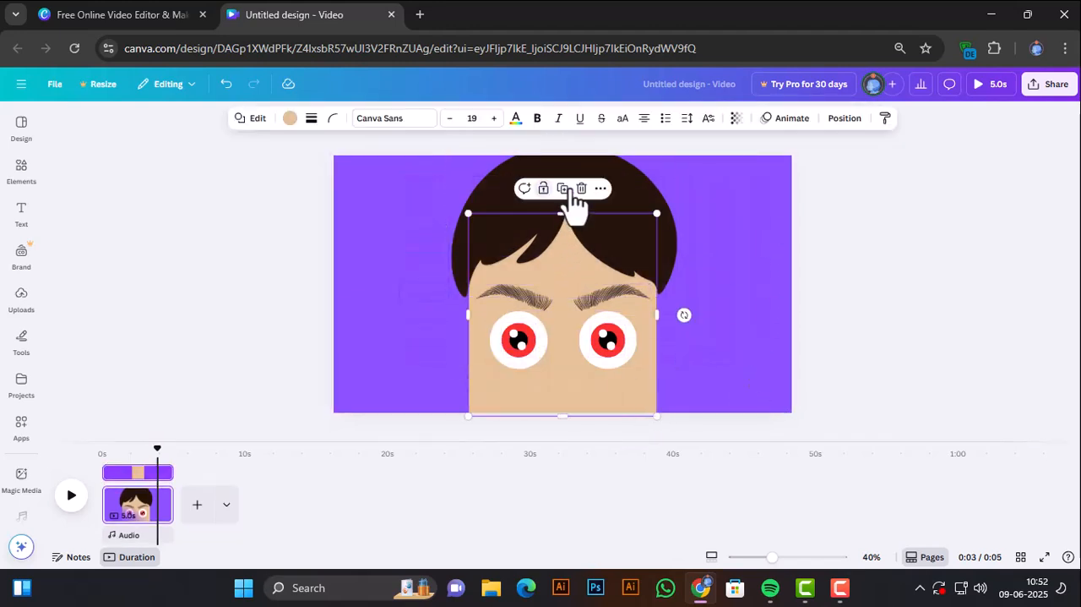
# Scale down the whole head with hair, eyebrows and eyes, and move it down to the page's lower edge.
pyautogui.moveTo(717, 177); pyautogui.dragTo(429, 427)
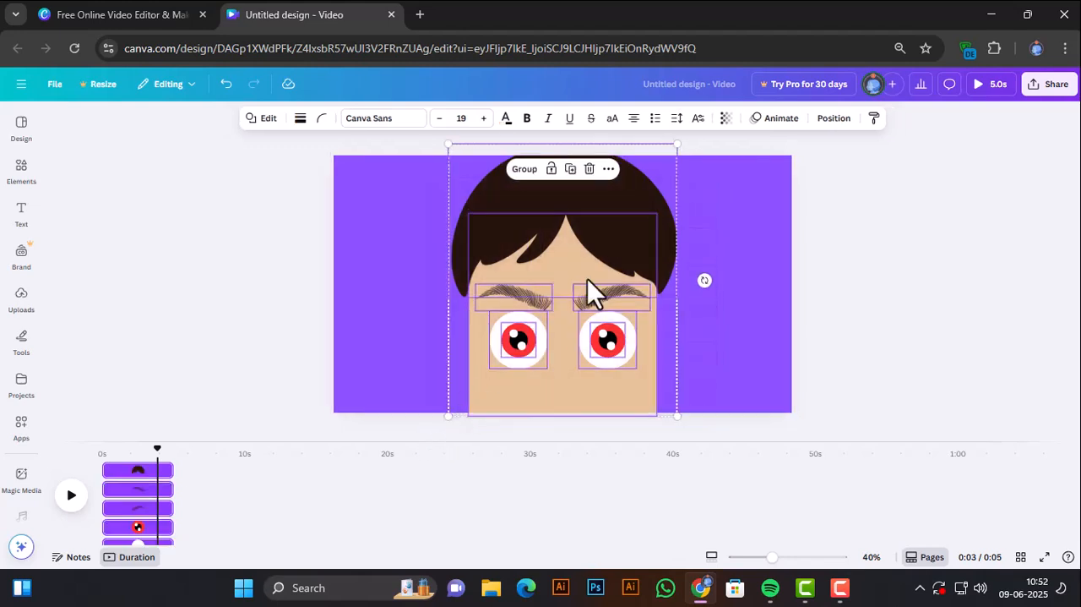
pyautogui.moveTo(676, 145); pyautogui.dragTo(660, 182)
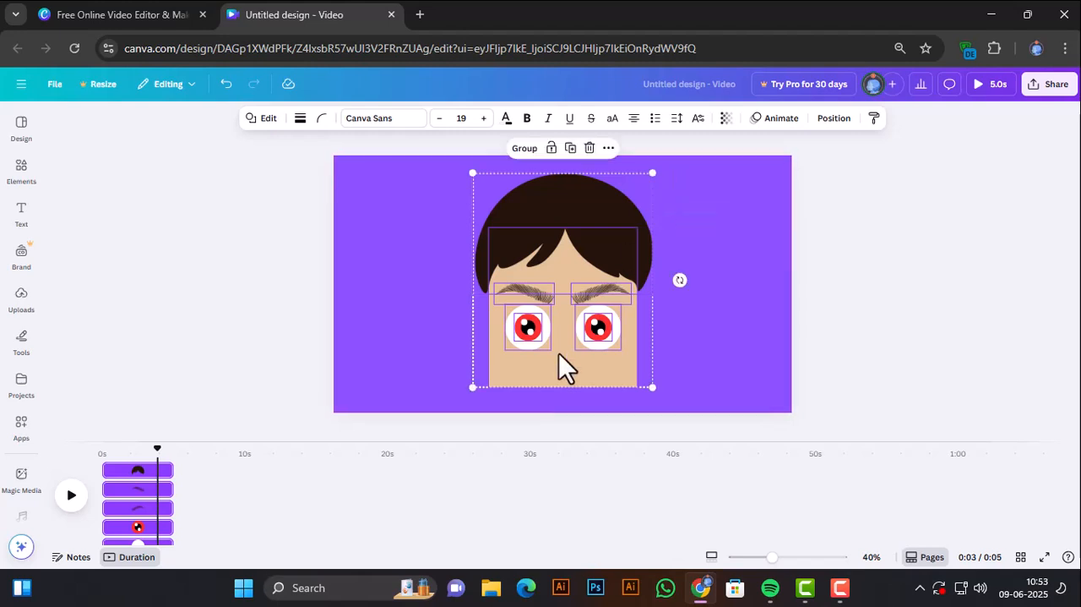
pyautogui.moveTo(548, 374); pyautogui.dragTo(552, 410)
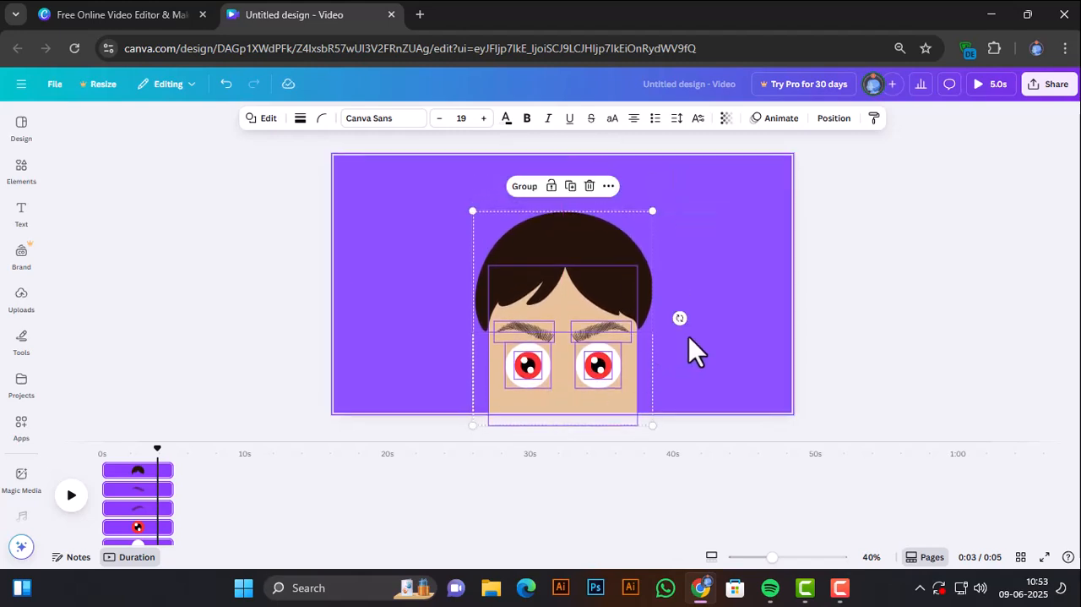
pyautogui.click(689, 335)
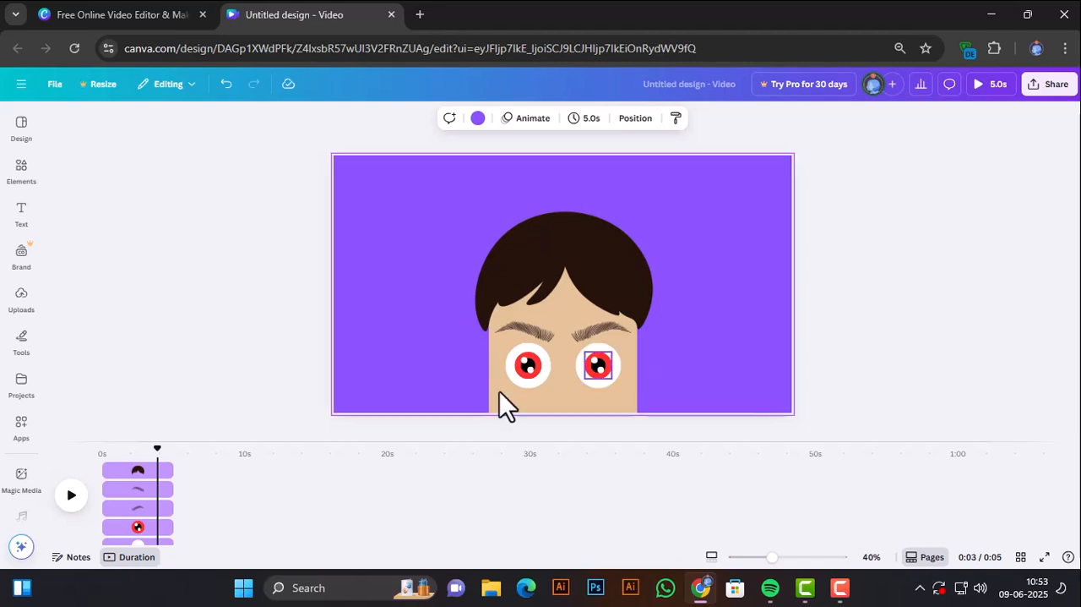
# Duplicate the first video page.
pyautogui.click(313, 518)
pyautogui.scroll(-2, 319, 502)
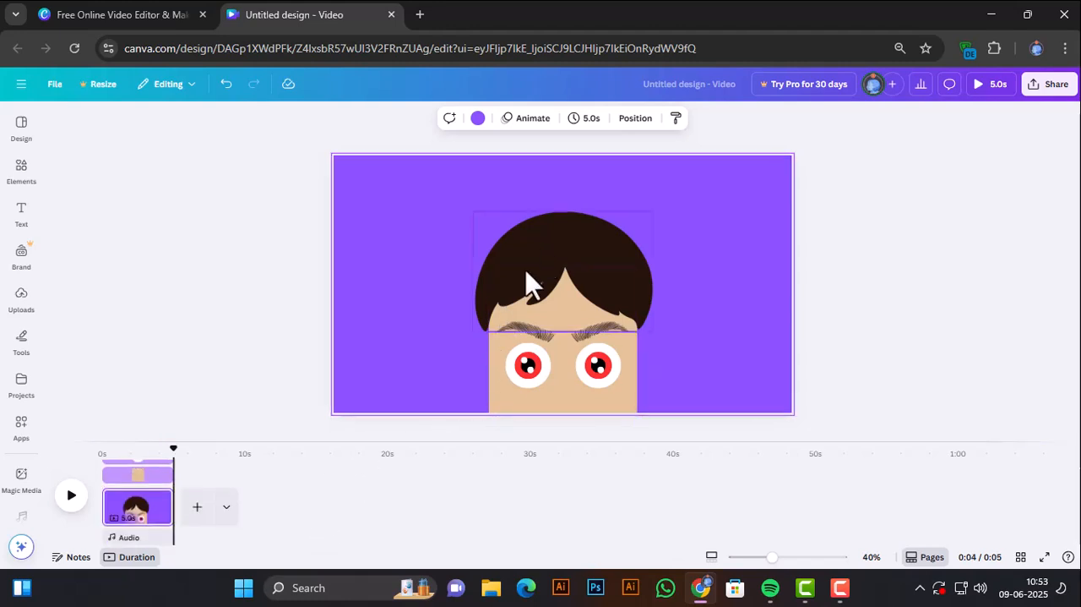
pyautogui.click(151, 510)
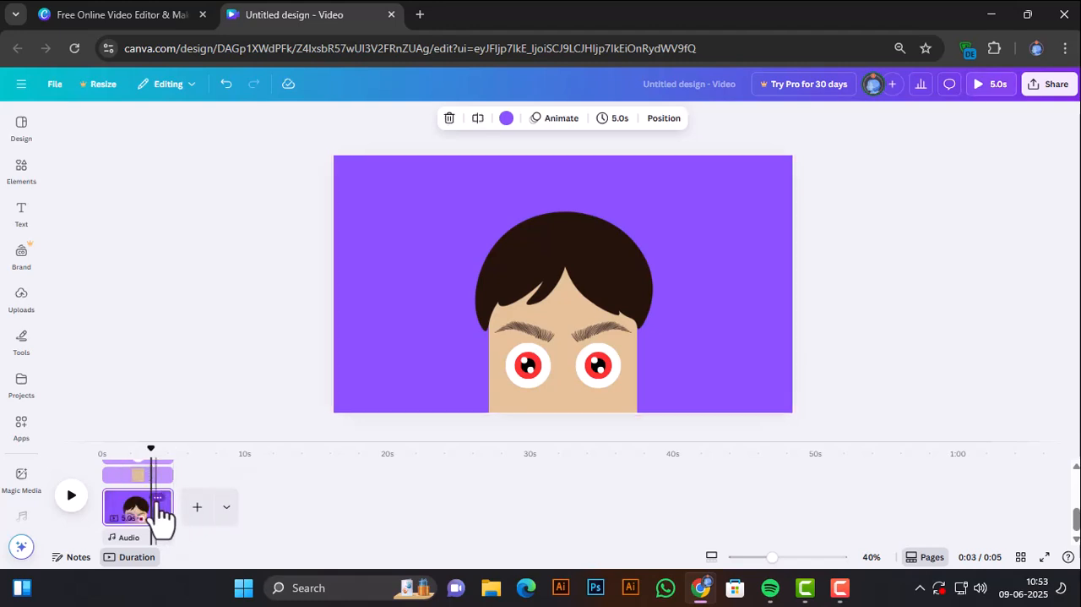
pyautogui.click(159, 500)
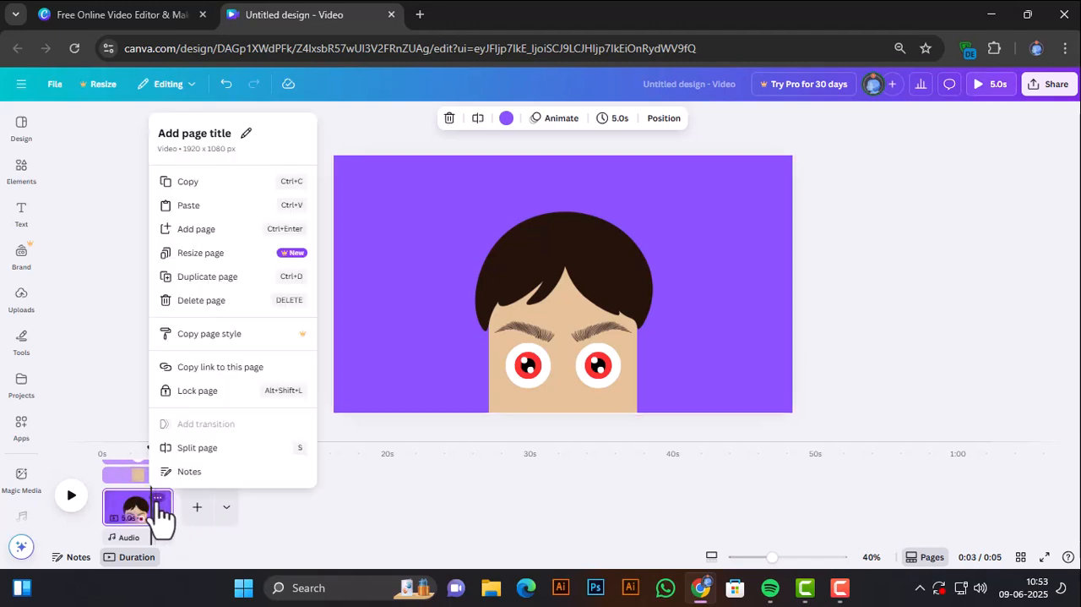
pyautogui.click(208, 283)
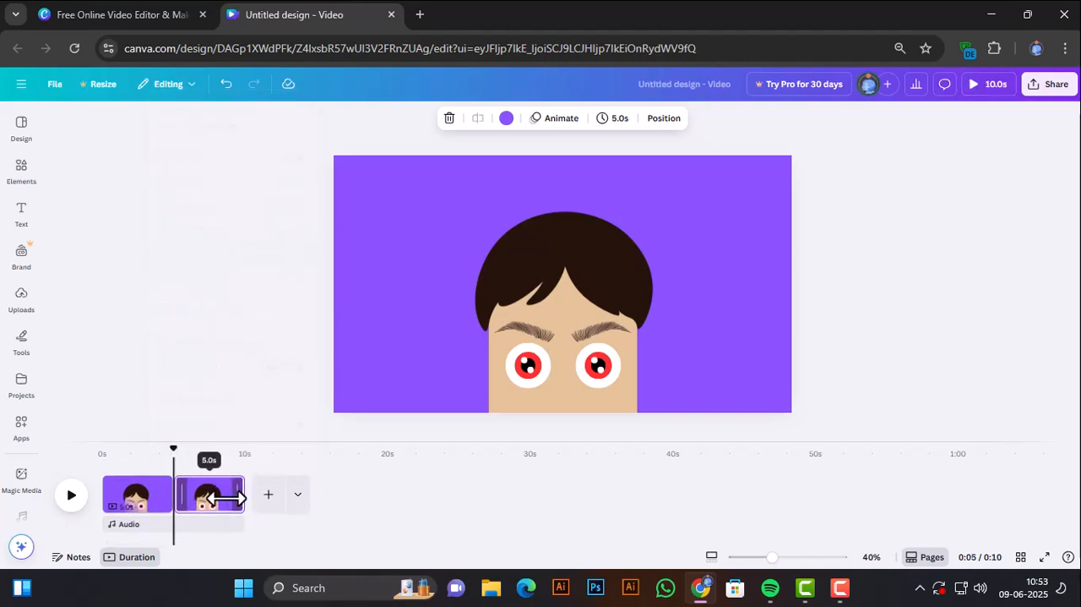
# On the second page, shift both iris groups together to the left edge of the white circles.
pyautogui.click(225, 497)
pyautogui.click(523, 372)
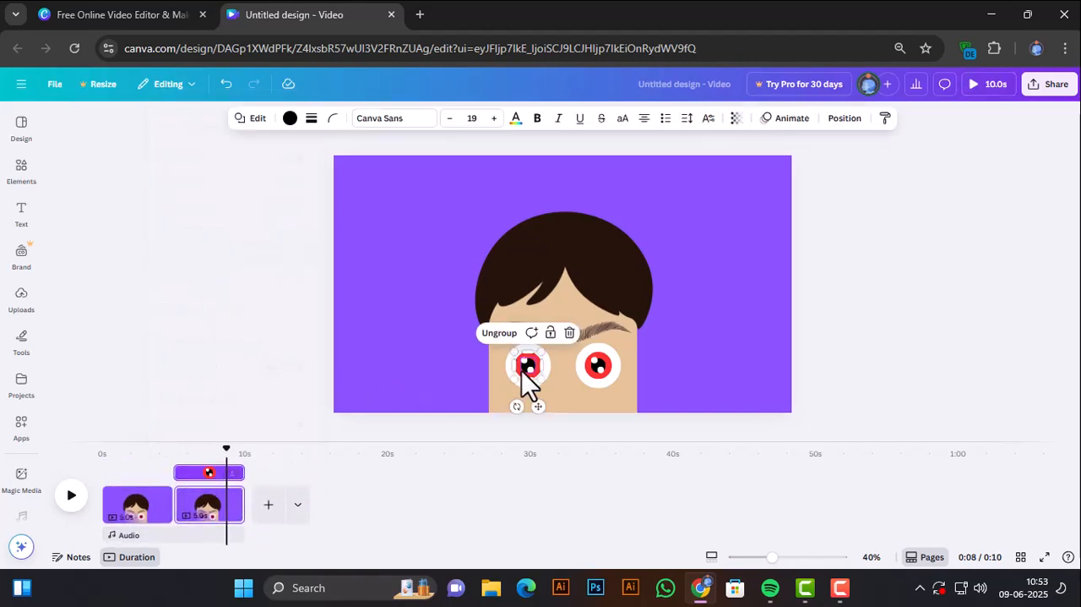
pyautogui.keyDown('shift'); pyautogui.click(599, 368); pyautogui.keyUp('shift')
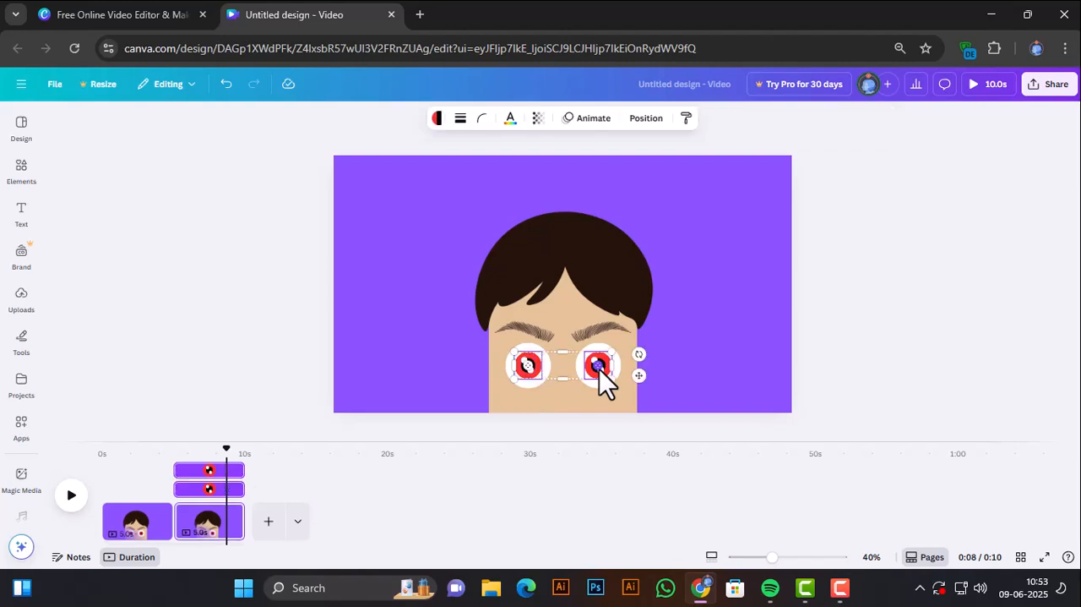
pyautogui.click(455, 389)
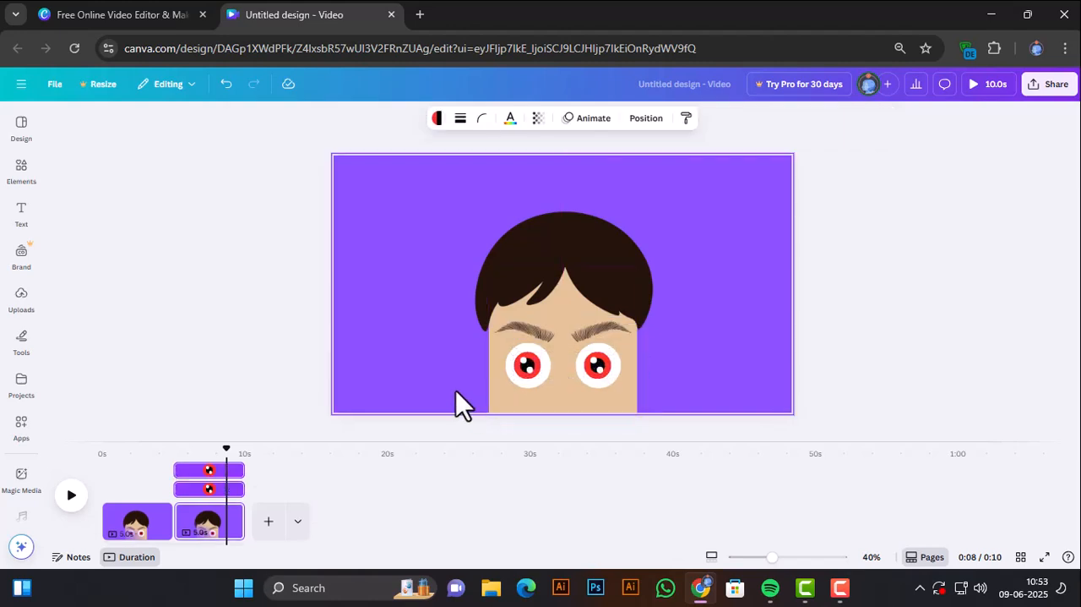
pyautogui.click(454, 393)
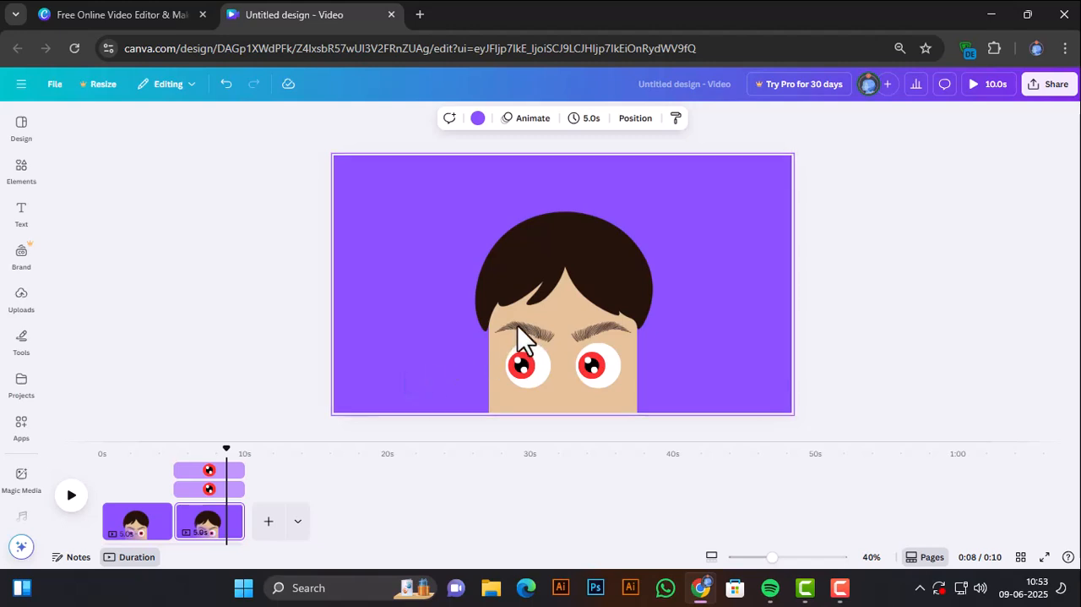
# Lower the left-hand eyebrow slightly and raise the right-hand eyebrow on the second page.
pyautogui.click(545, 339)
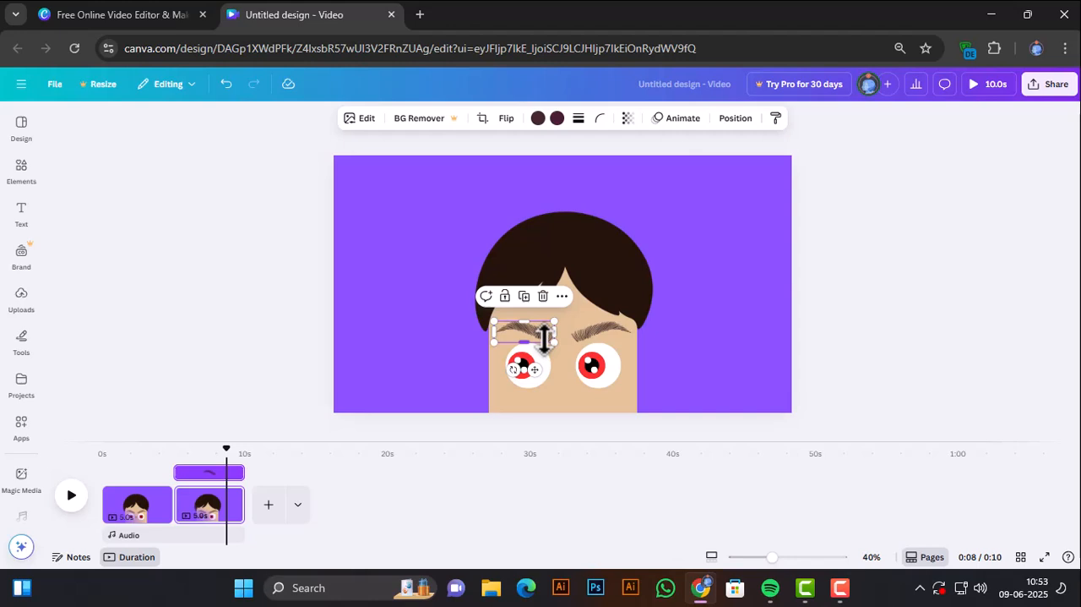
pyautogui.moveTo(544, 339); pyautogui.dragTo(598, 327)
pyautogui.click(596, 337)
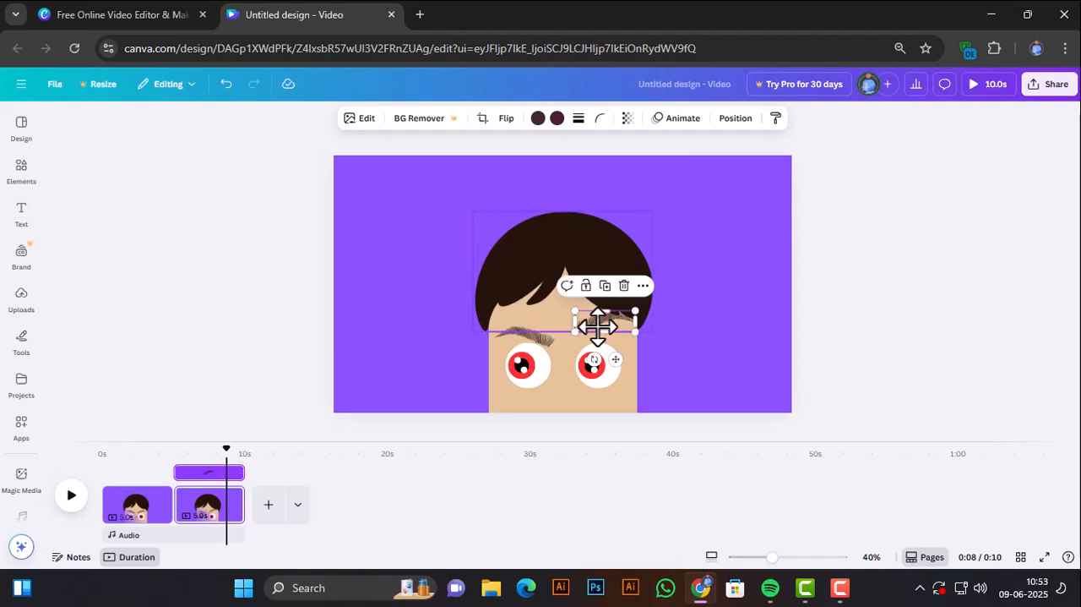
pyautogui.click(440, 363)
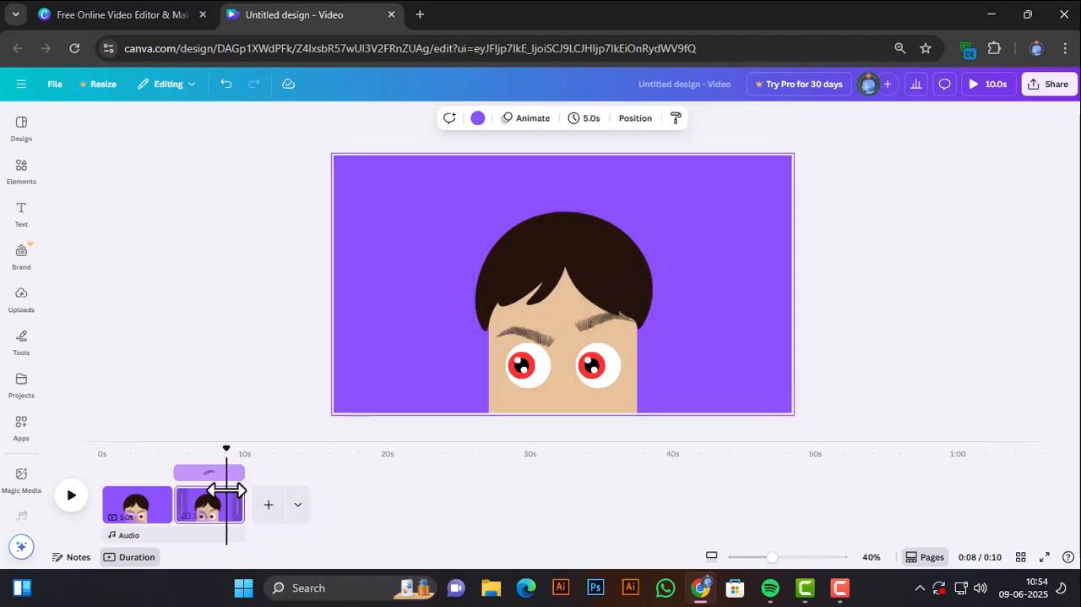
# Duplicate the second video page to make a third one.
pyautogui.rightClick(234, 515)
pyautogui.click(229, 496)
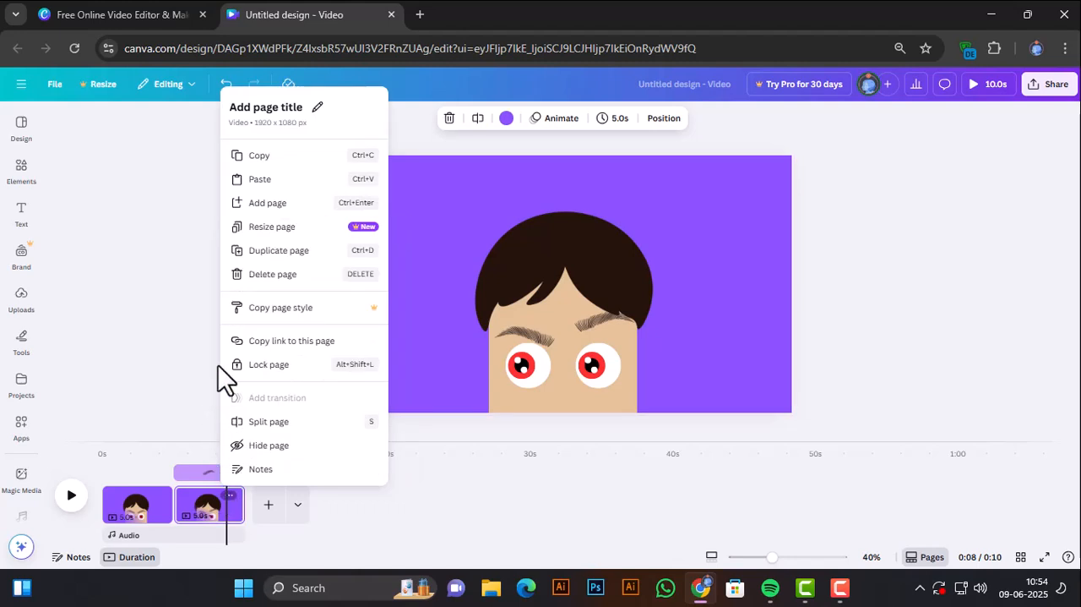
pyautogui.click(279, 251)
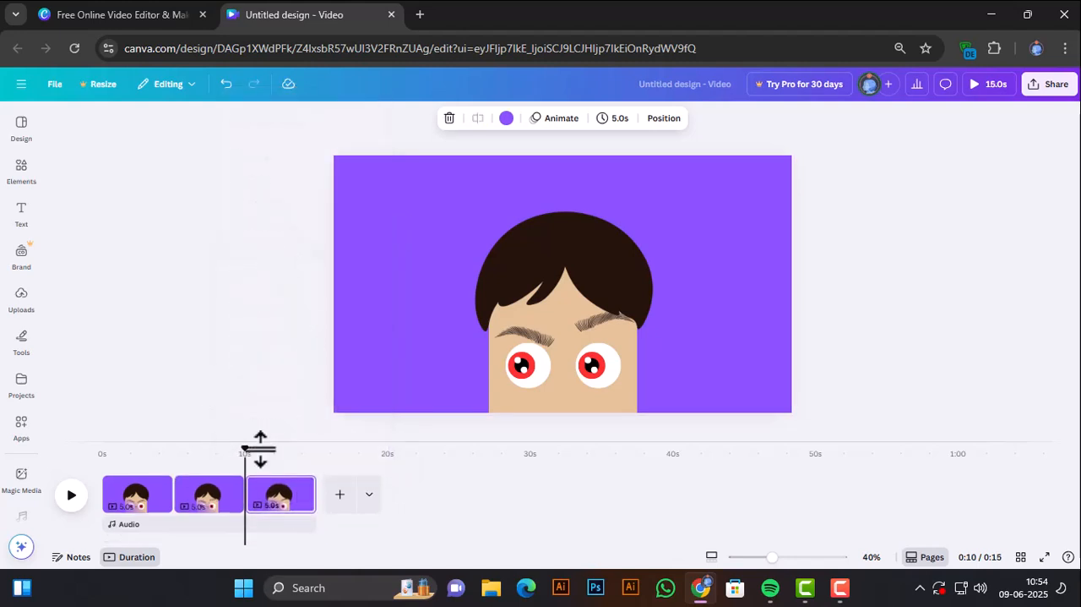
# On the third page, shift both iris groups to the right edge of the white circles and raise the left-hand eyebrow.
pyautogui.click(526, 371)
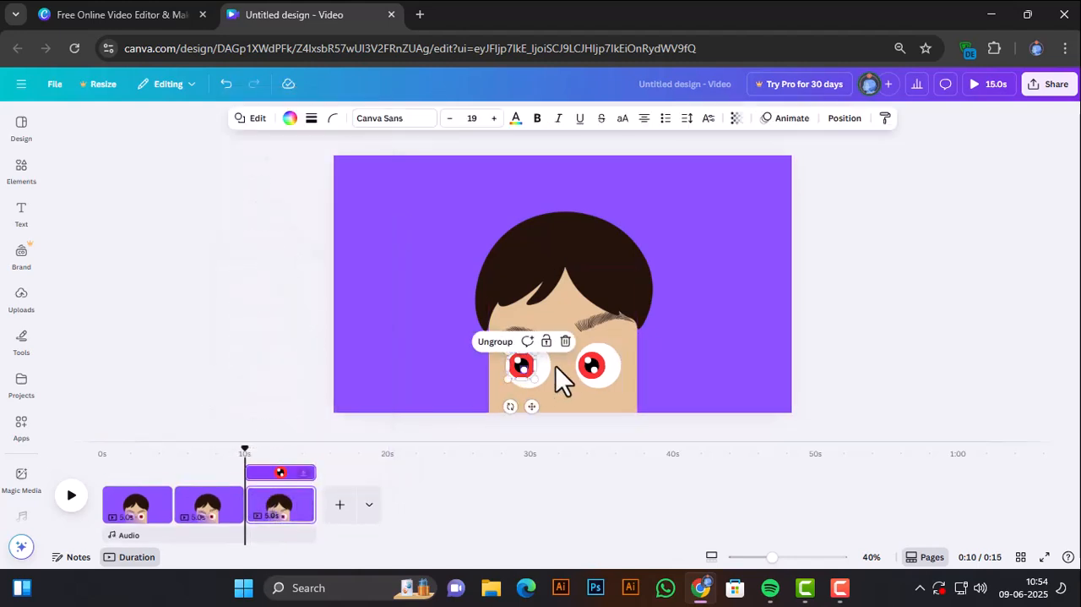
pyautogui.keyDown('shift'); pyautogui.click(597, 363); pyautogui.keyUp('shift')
pyautogui.press('Right')
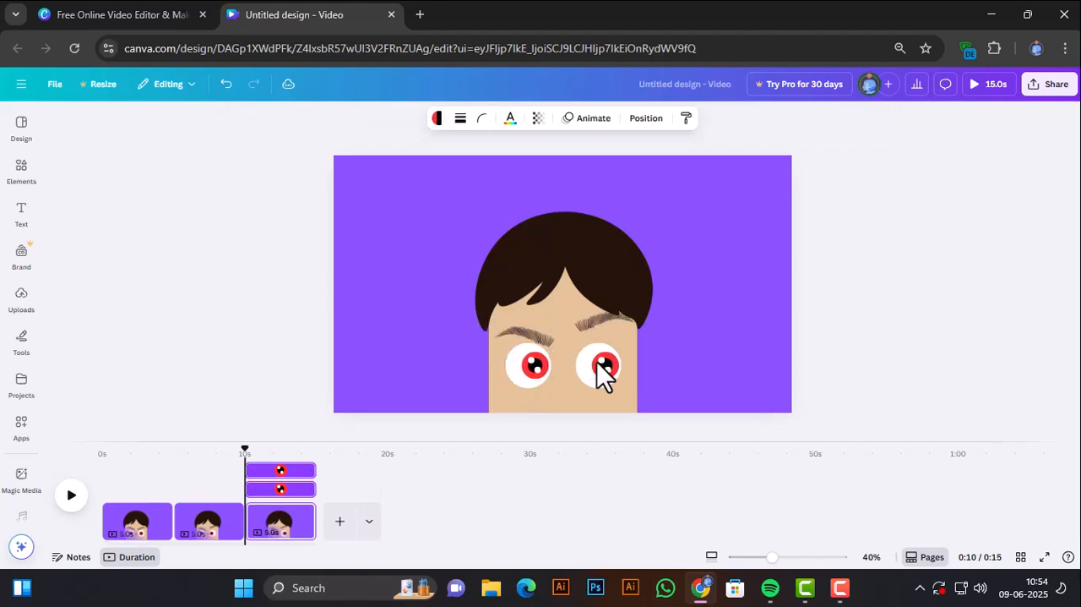
pyautogui.click(544, 340)
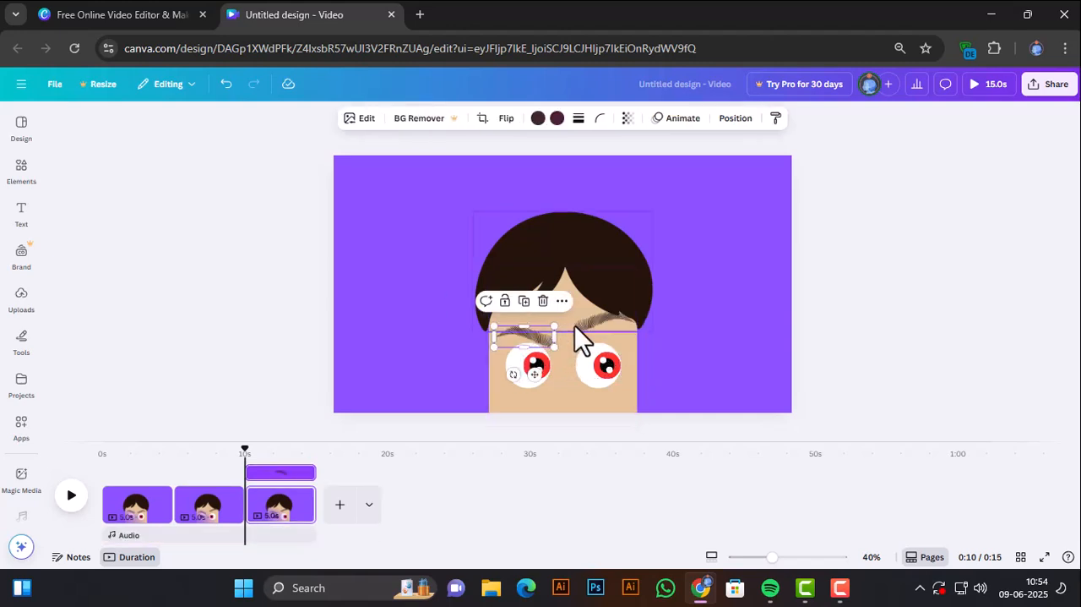
pyautogui.moveTo(558, 349); pyautogui.dragTo(591, 322)
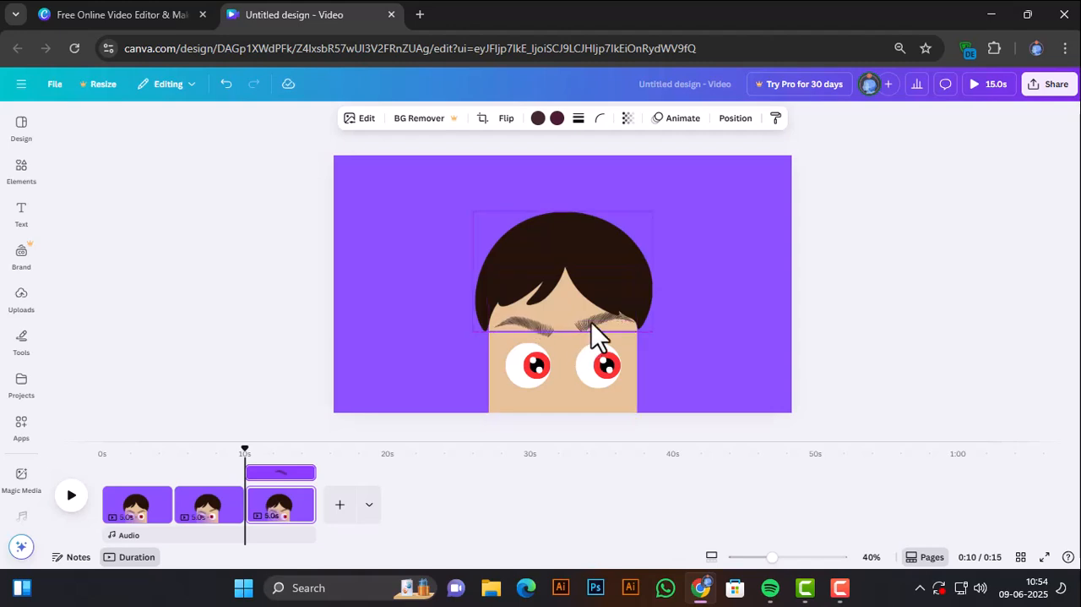
# On the third page, select the right-hand eyebrow through the layer list and lower it towards the eye.
pyautogui.click(592, 322)
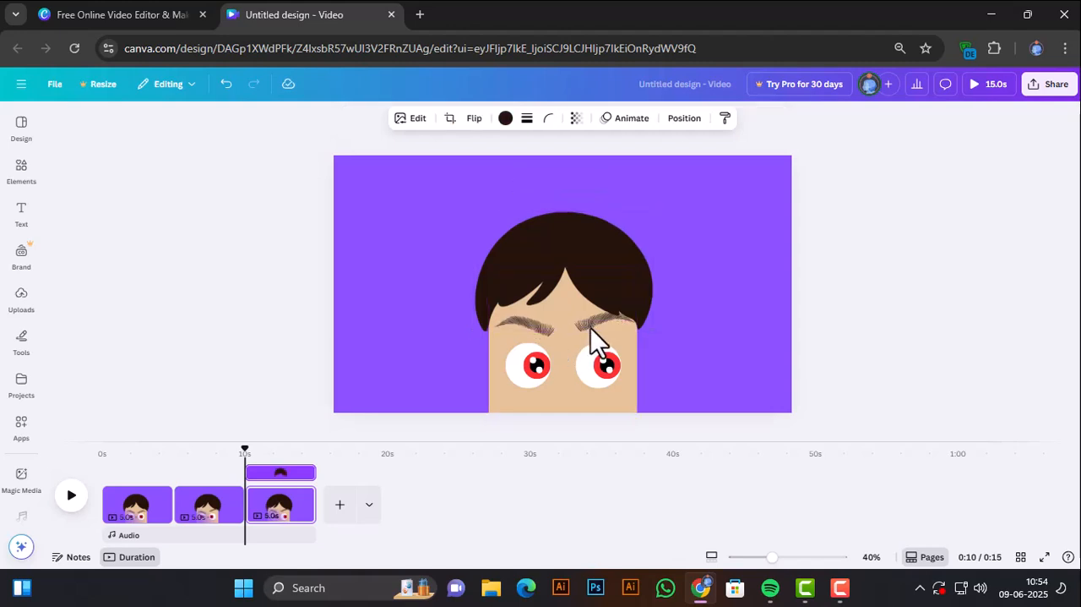
pyautogui.click(590, 327)
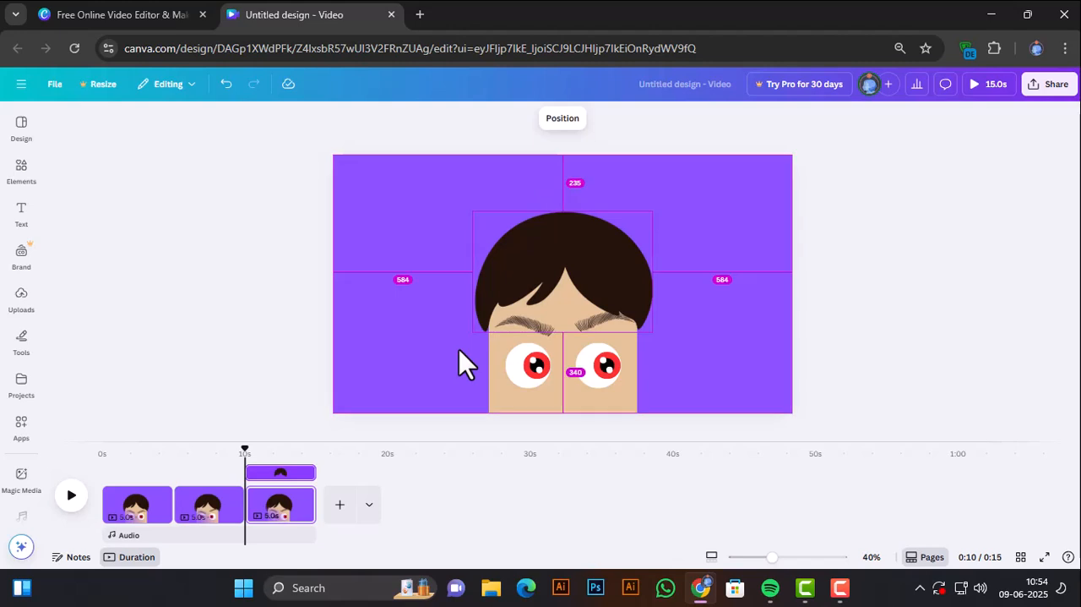
pyautogui.hotkey('alt', '1')
pyautogui.click(178, 314)
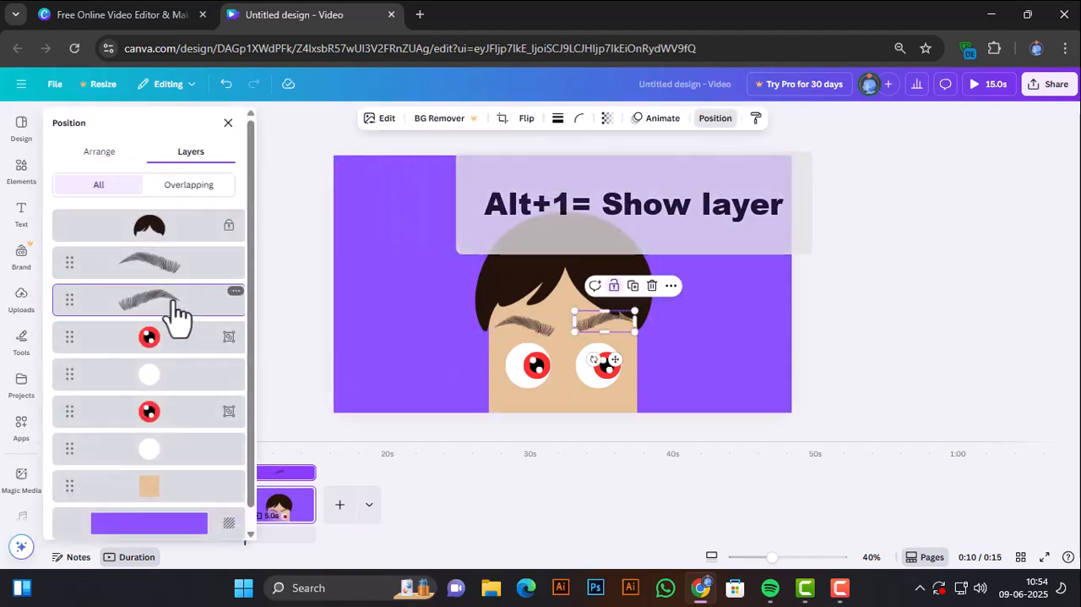
pyautogui.click(431, 309)
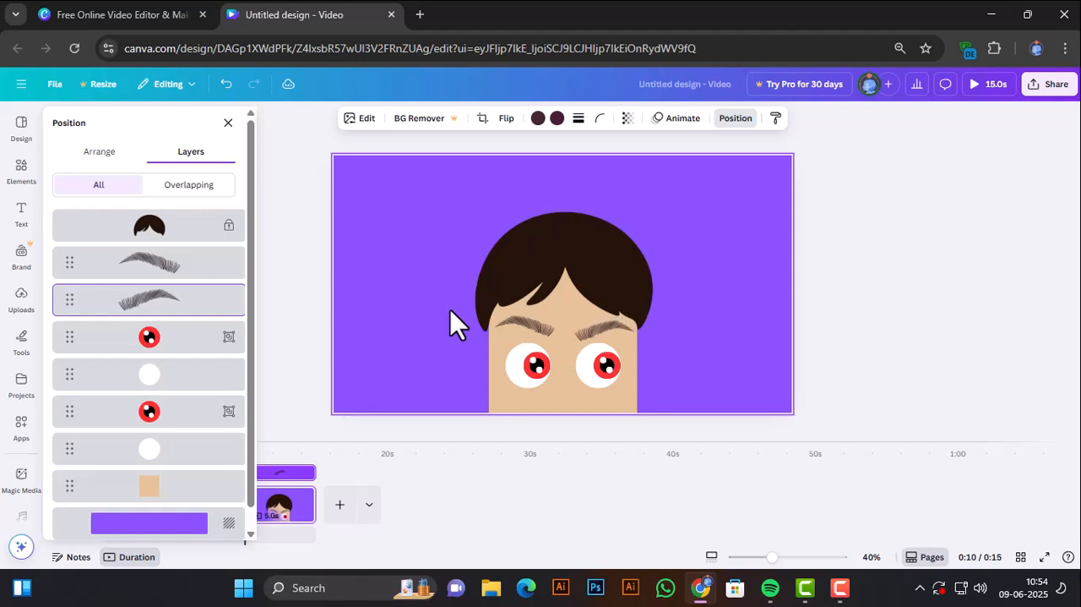
pyautogui.press('Down')
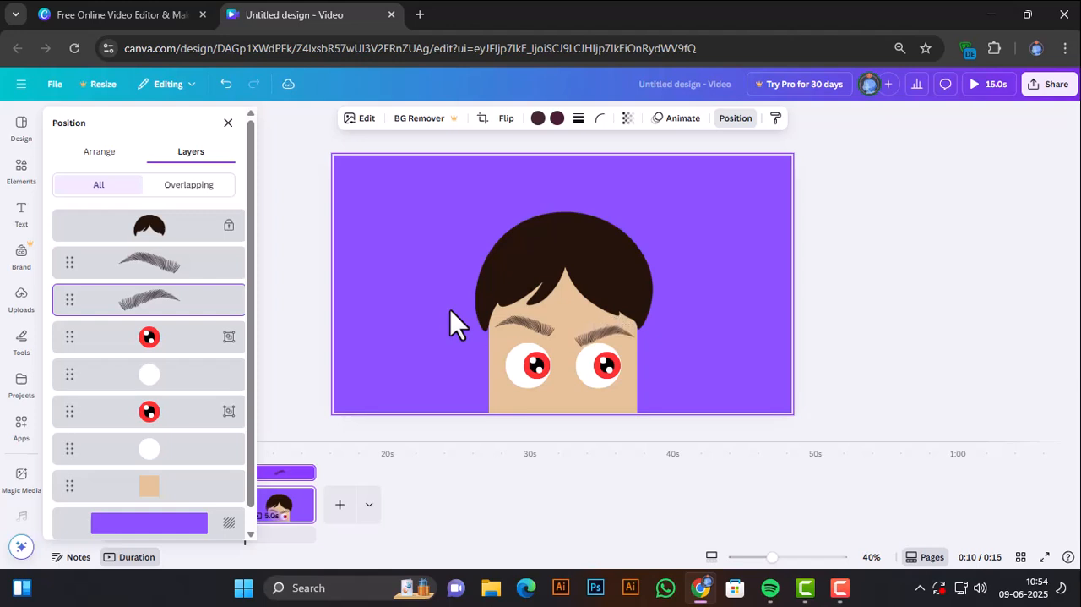
pyautogui.click(317, 325)
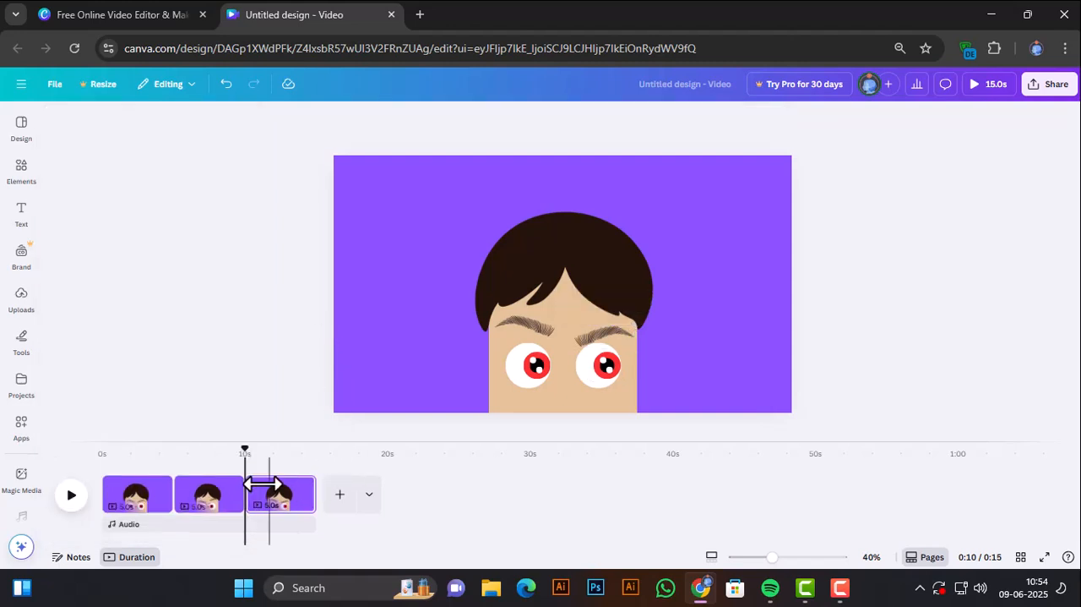
# Duplicate the third video page to make a fourth one.
pyautogui.click(300, 486)
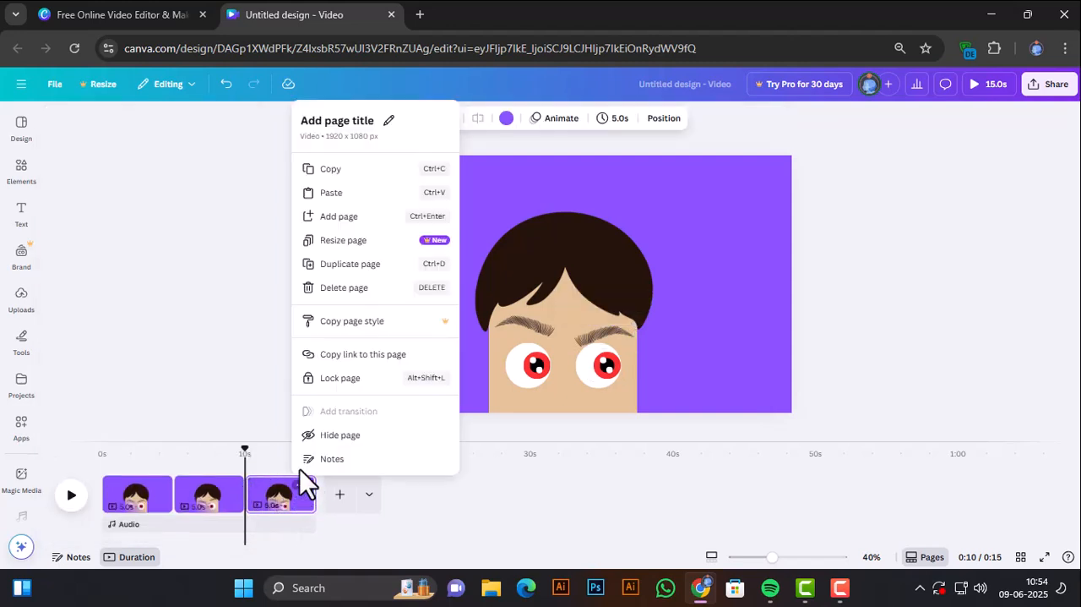
pyautogui.click(349, 266)
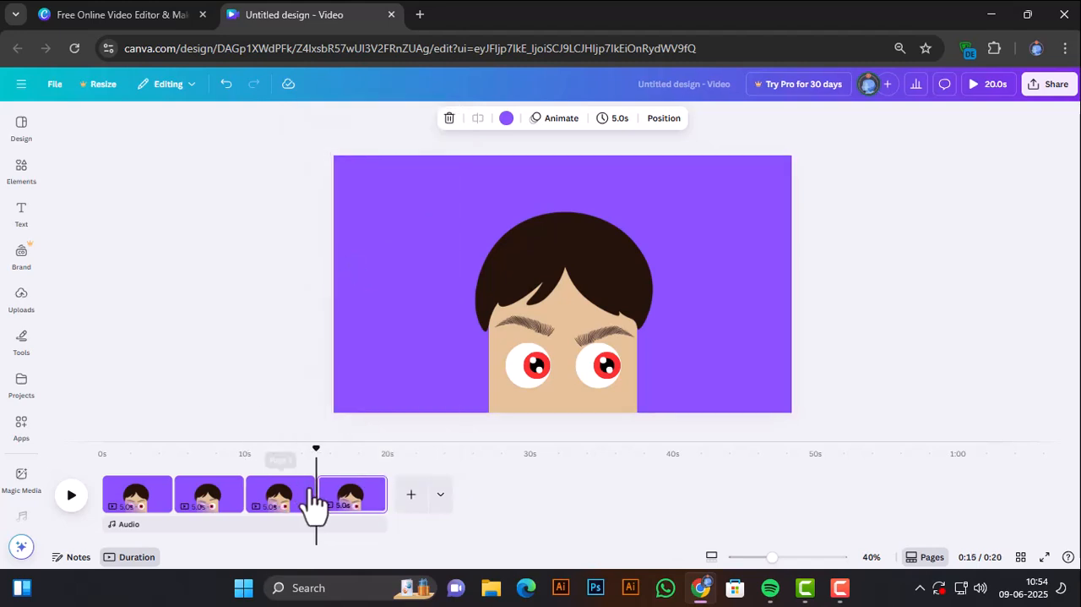
# On the fourth page, move both iris groups back to the centre of the white circles and raise the right-hand eyebrow.
pyautogui.click(531, 367)
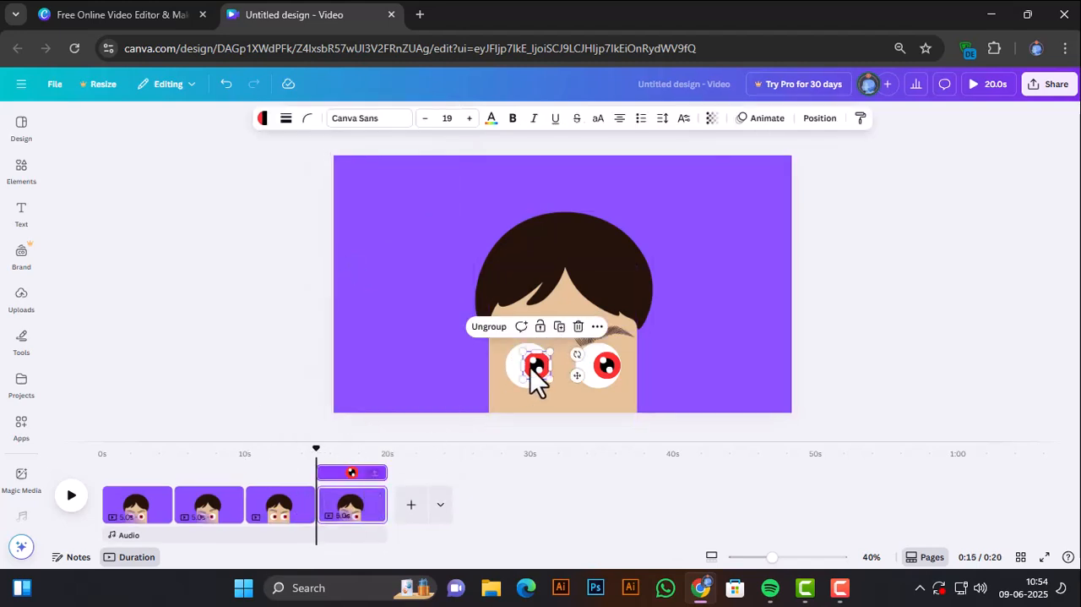
pyautogui.keyDown('shift'); pyautogui.click(604, 370); pyautogui.keyUp('shift')
pyautogui.press('Escape')
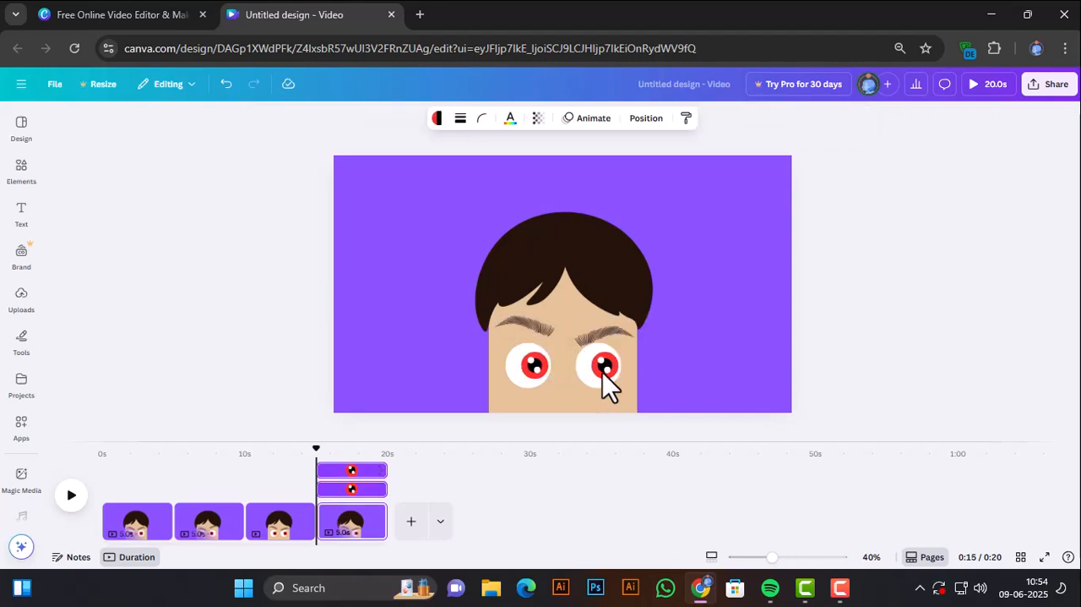
pyautogui.press('Left')
pyautogui.press('Left')
pyautogui.press('Left')
pyautogui.press('Left')
pyautogui.press('Left')
pyautogui.press('Left')
pyautogui.press('Left')
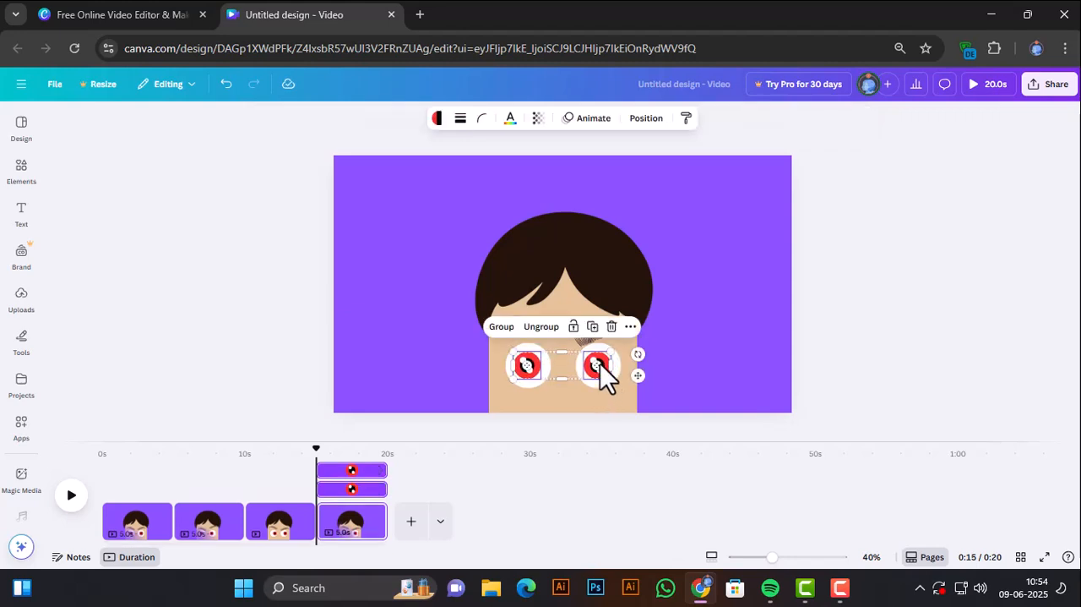
pyautogui.click(583, 342)
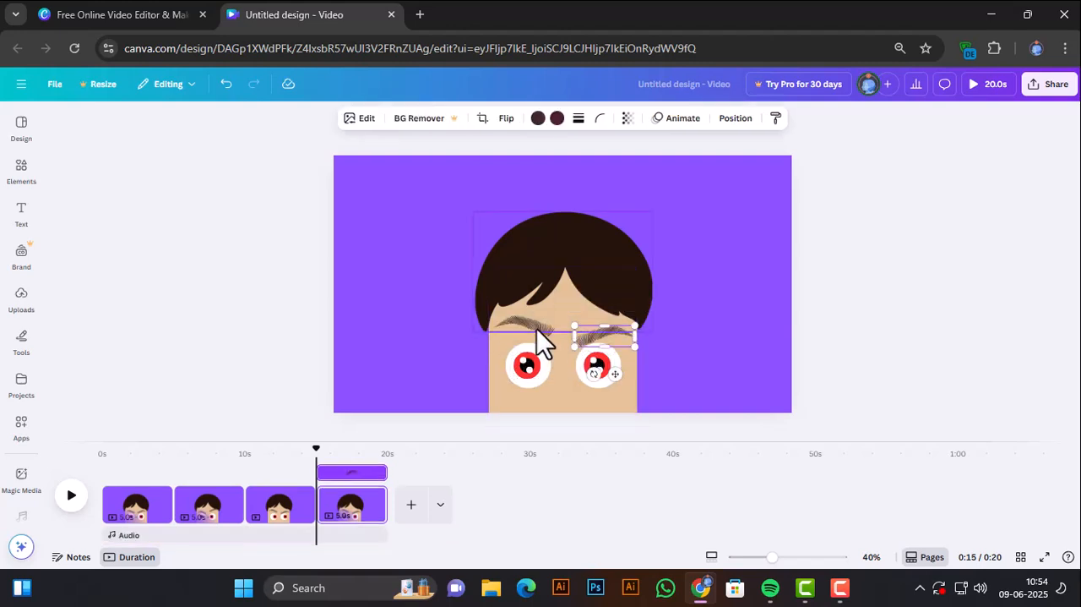
pyautogui.click(483, 382)
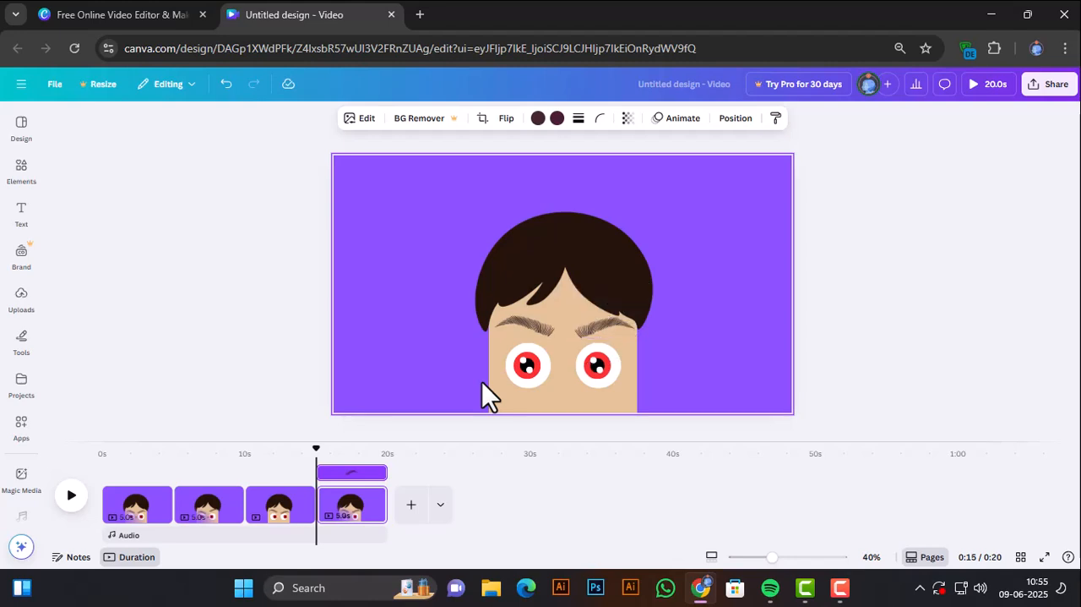
# Return to the third page and raise its left-hand eyebrow slightly.
pyautogui.click(287, 505)
pyautogui.click(541, 328)
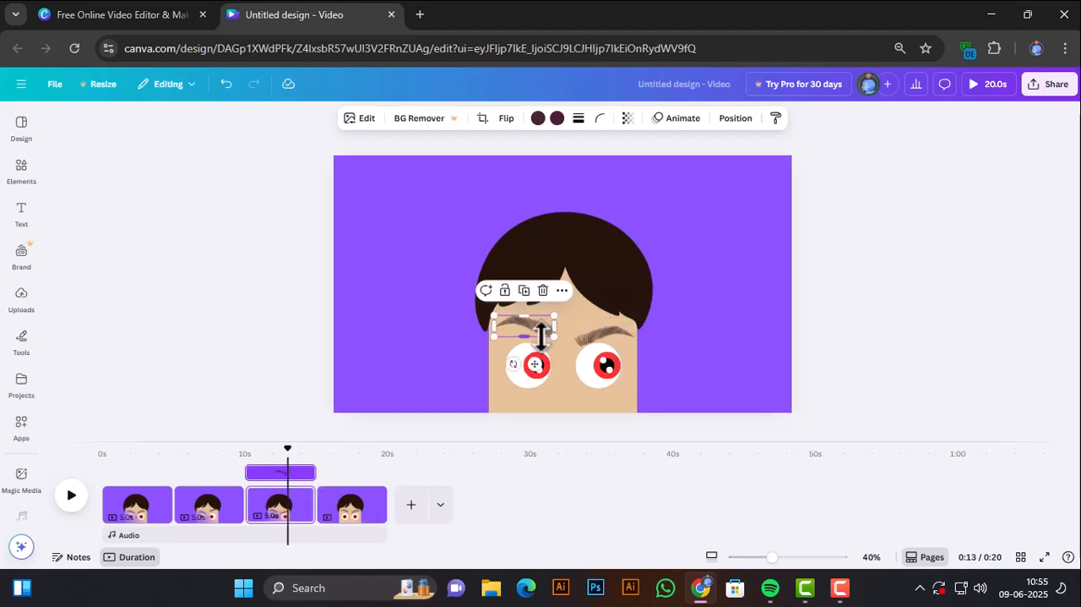
pyautogui.press('Up')
pyautogui.press('Up')
pyautogui.press('Up')
pyautogui.press('Up')
pyautogui.press('Up')
pyautogui.press('Up')
pyautogui.press('Up')
pyautogui.press('Up')
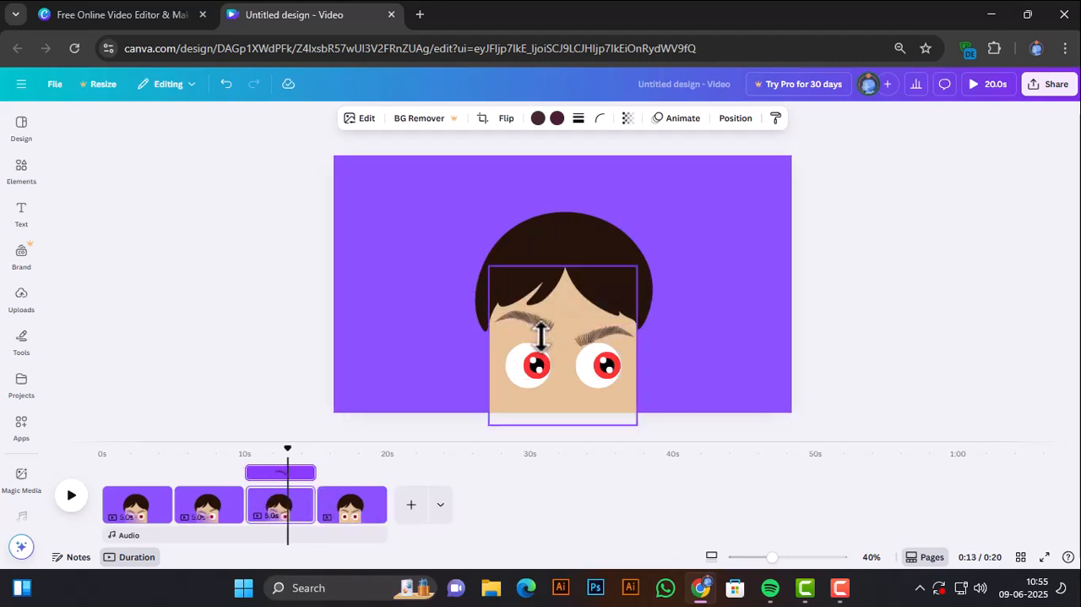
# Review the pages from the first to the fourth, and duplicate the fourth page to make a fifth one.
pyautogui.click(348, 516)
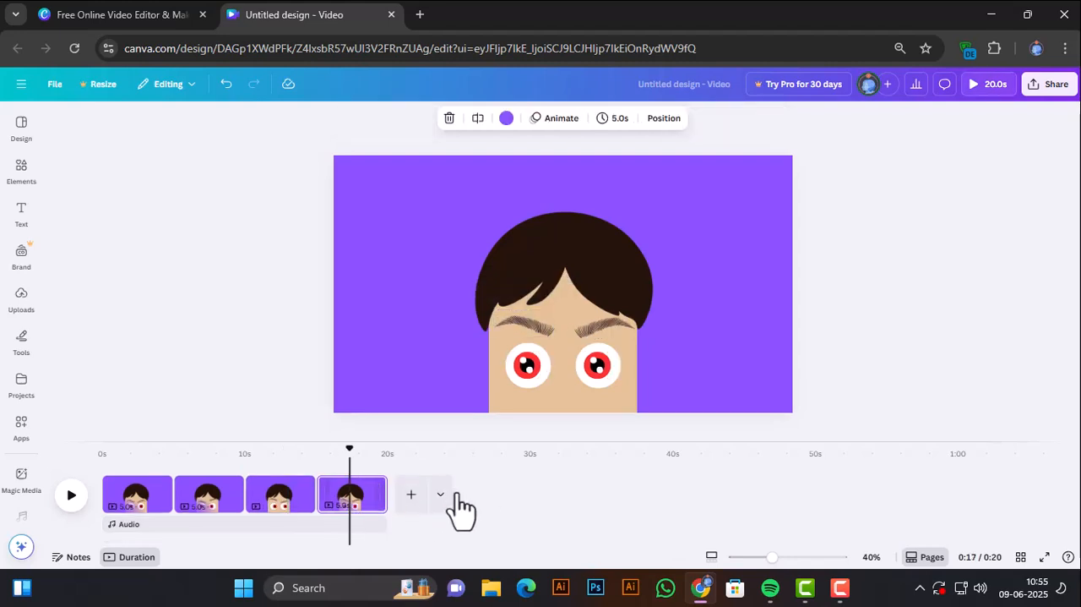
pyautogui.click(147, 507)
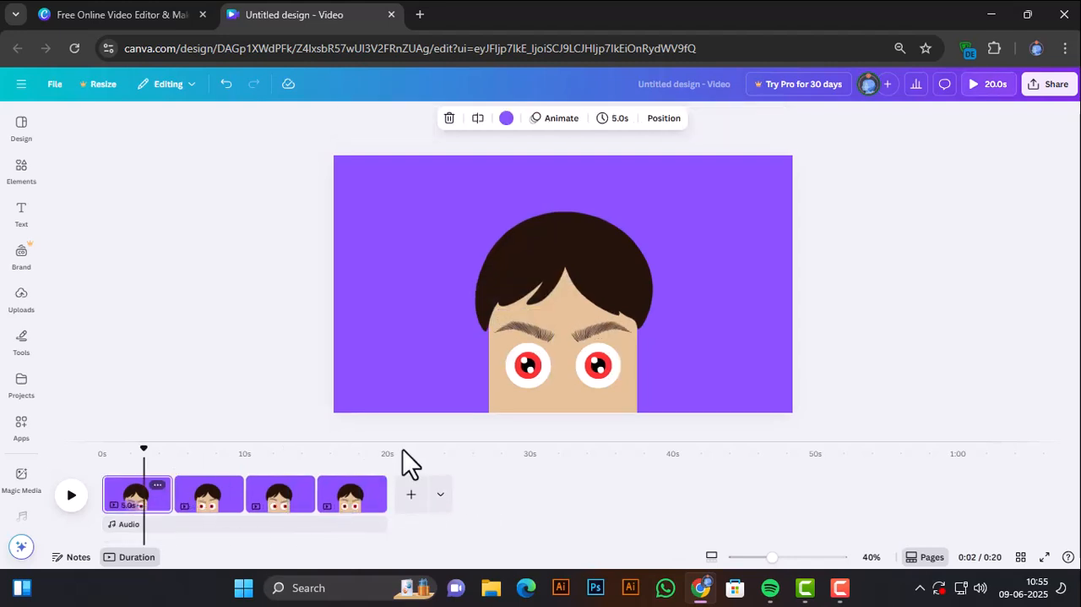
pyautogui.moveTo(144, 445); pyautogui.dragTo(346, 484)
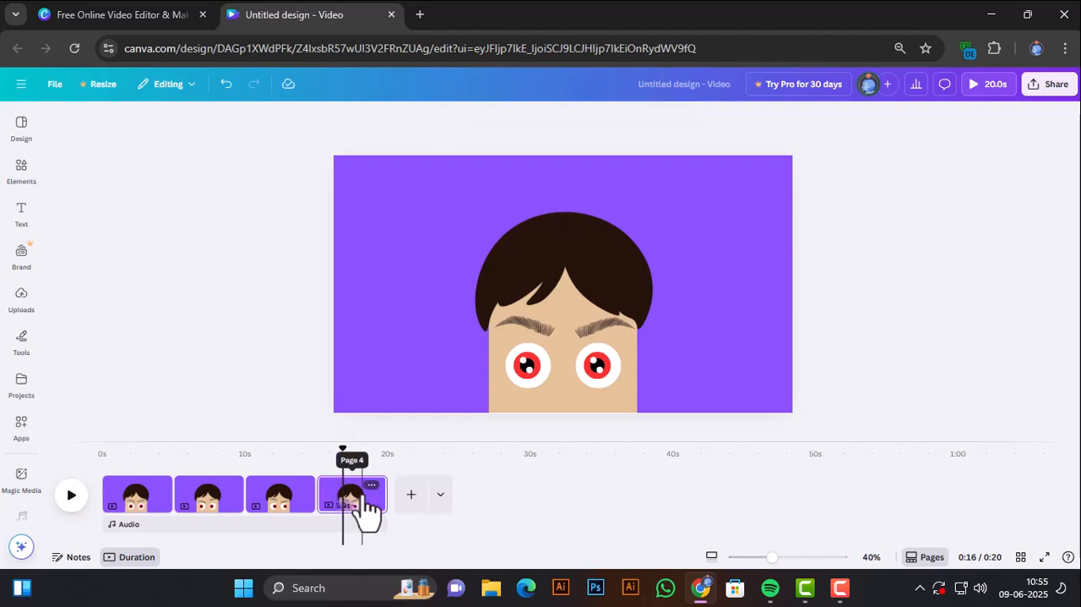
pyautogui.click(371, 485)
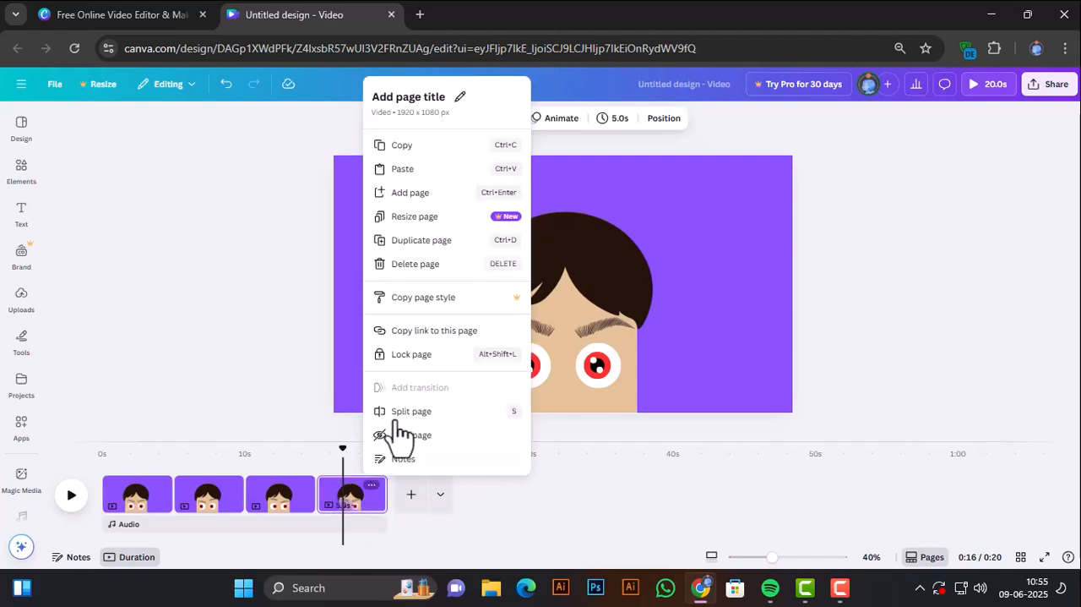
pyautogui.click(422, 242)
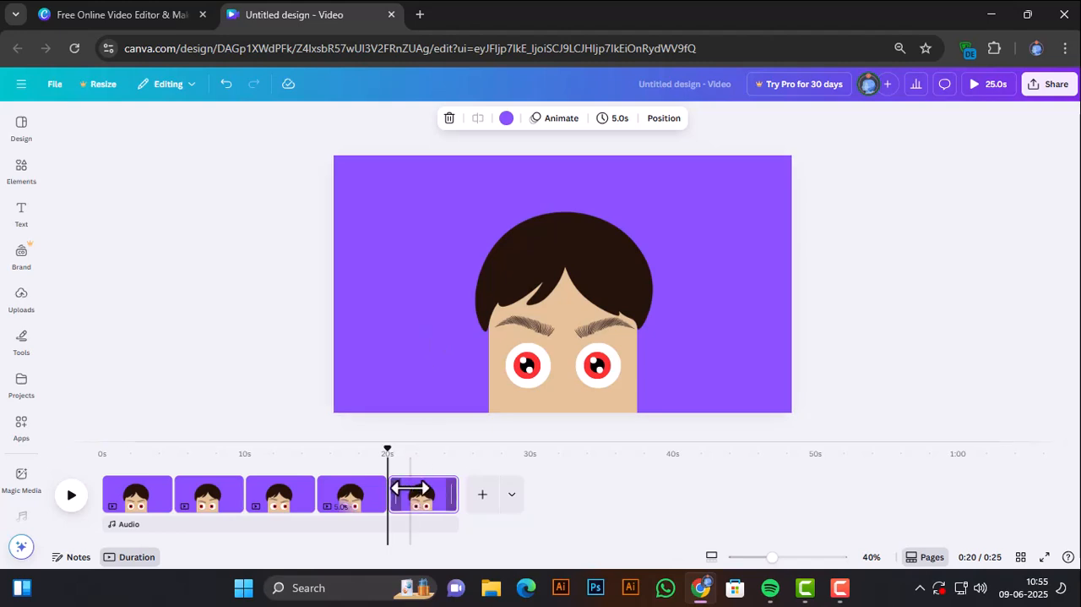
# On the fifth page, shift both iris groups together down to the lower edge of the white circles.
pyautogui.click(528, 363)
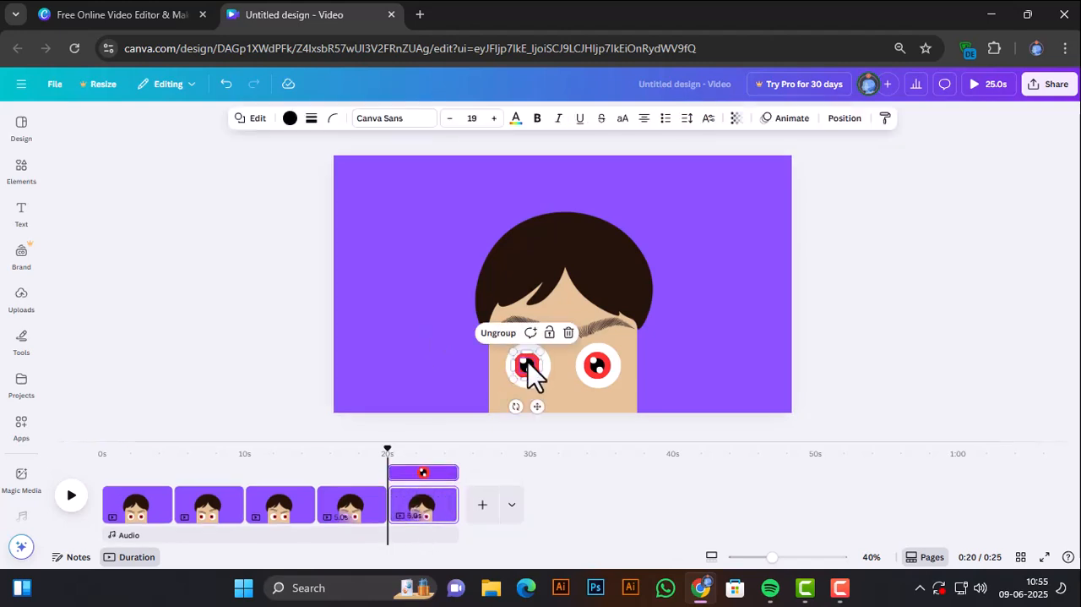
pyautogui.keyDown('shift'); pyautogui.click(597, 372); pyautogui.keyUp('shift')
pyautogui.press('Escape')
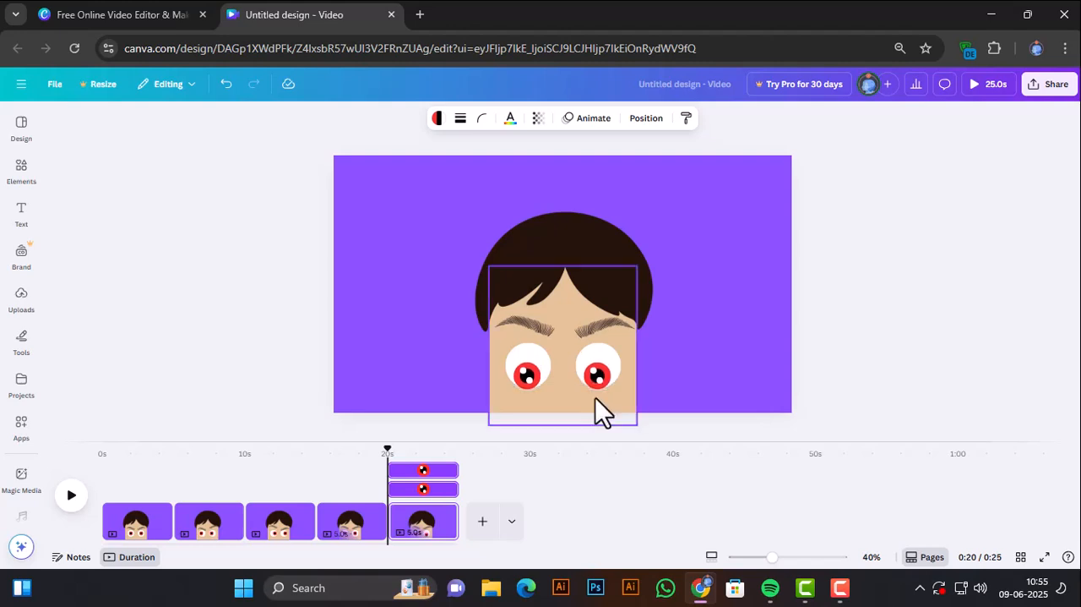
pyautogui.press('Up')
pyautogui.press('Up')
pyautogui.press('Up')
pyautogui.press('Up')
pyautogui.press('Up')
pyautogui.press('Up')
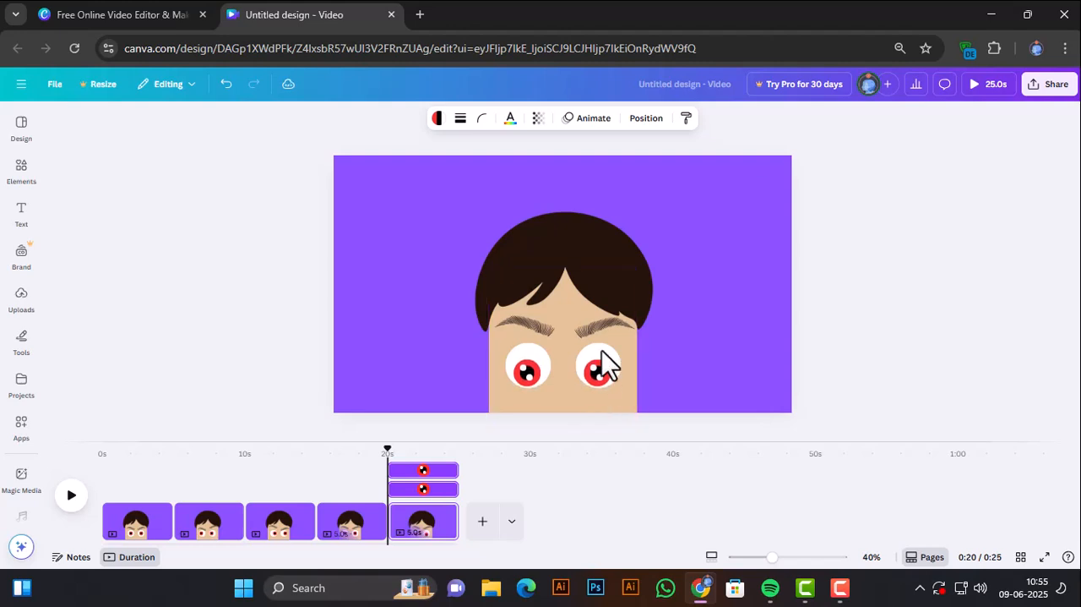
pyautogui.click(574, 490)
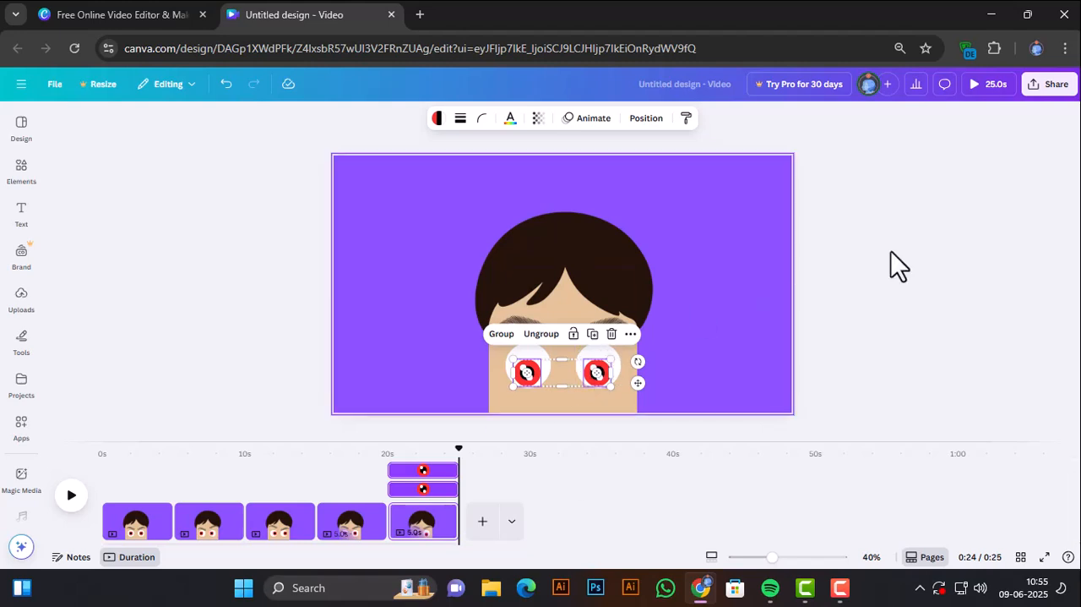
pyautogui.click(925, 245)
# Lower both eyebrows together on the fifth page until they sit just above the eyes.
pyautogui.click(591, 330)
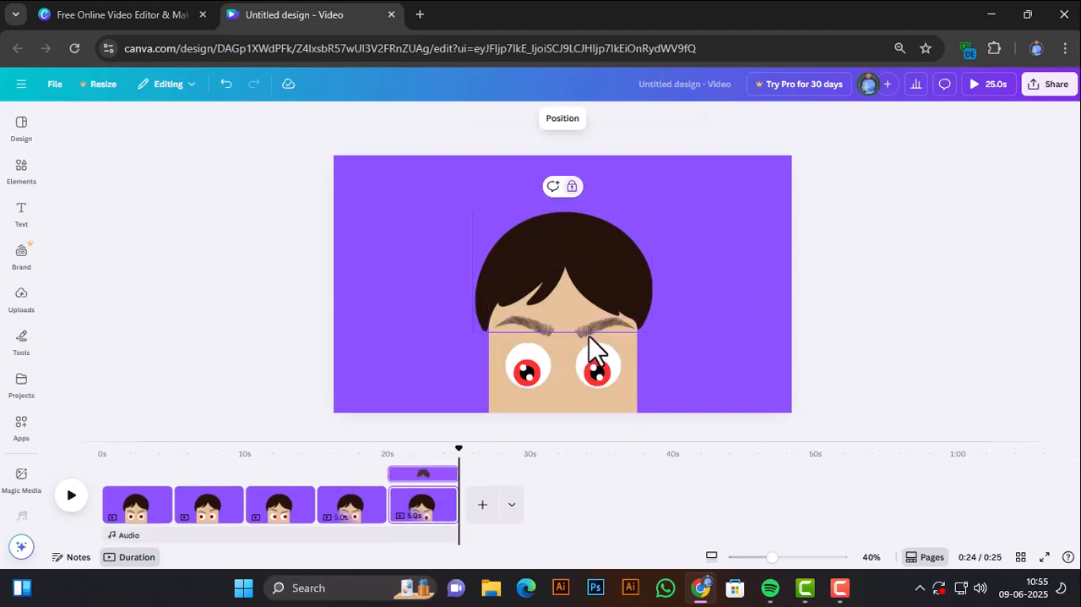
pyautogui.keyDown('shift'); pyautogui.click(547, 333); pyautogui.keyUp('shift')
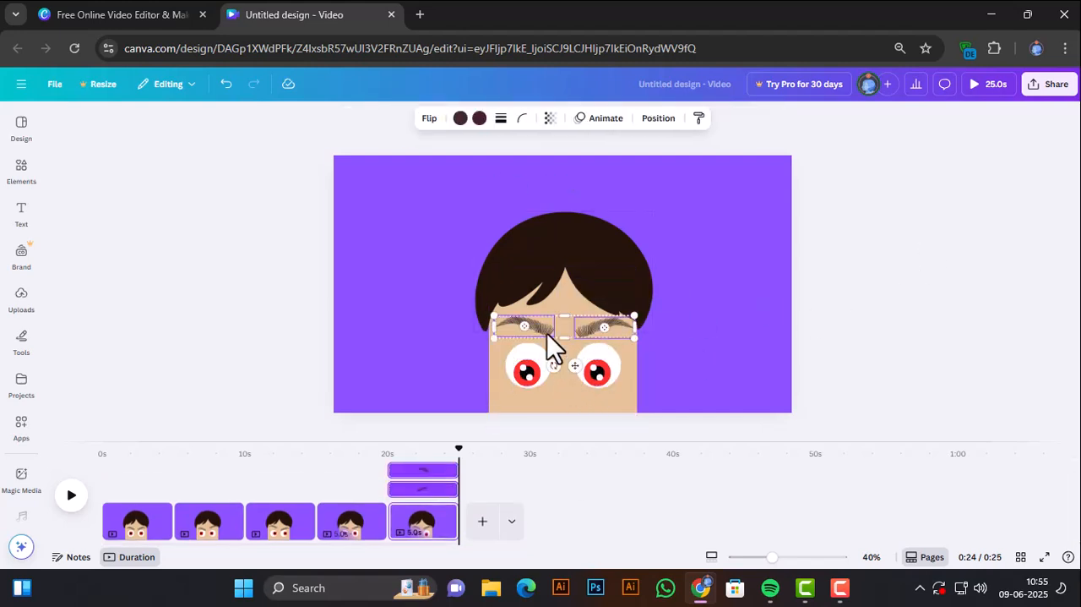
pyautogui.press('Down')
pyautogui.press('Down')
pyautogui.press('Down')
pyautogui.press('Down')
pyautogui.press('Down')
pyautogui.press('Down')
pyautogui.press('Down')
pyautogui.press('Down')
pyautogui.press('Down')
pyautogui.press('Down')
pyautogui.press('Down')
pyautogui.press('Down')
pyautogui.press('Down')
pyautogui.press('Down')
pyautogui.press('Down')
pyautogui.press('Down')
pyautogui.press('Down')
pyautogui.press('Down')
pyautogui.press('Down')
pyautogui.press('Down')
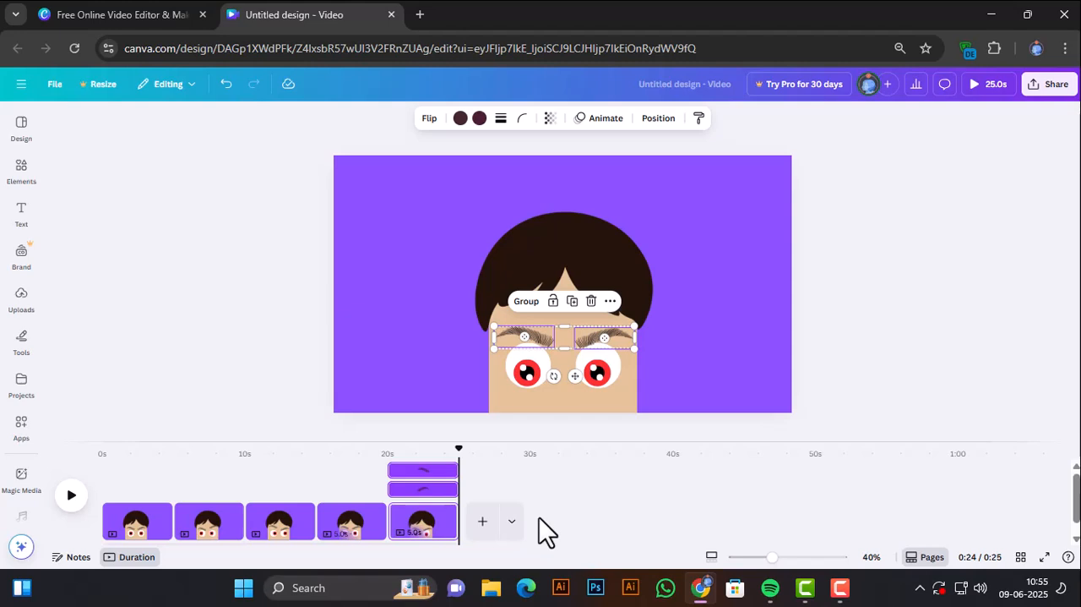
pyautogui.click(921, 252)
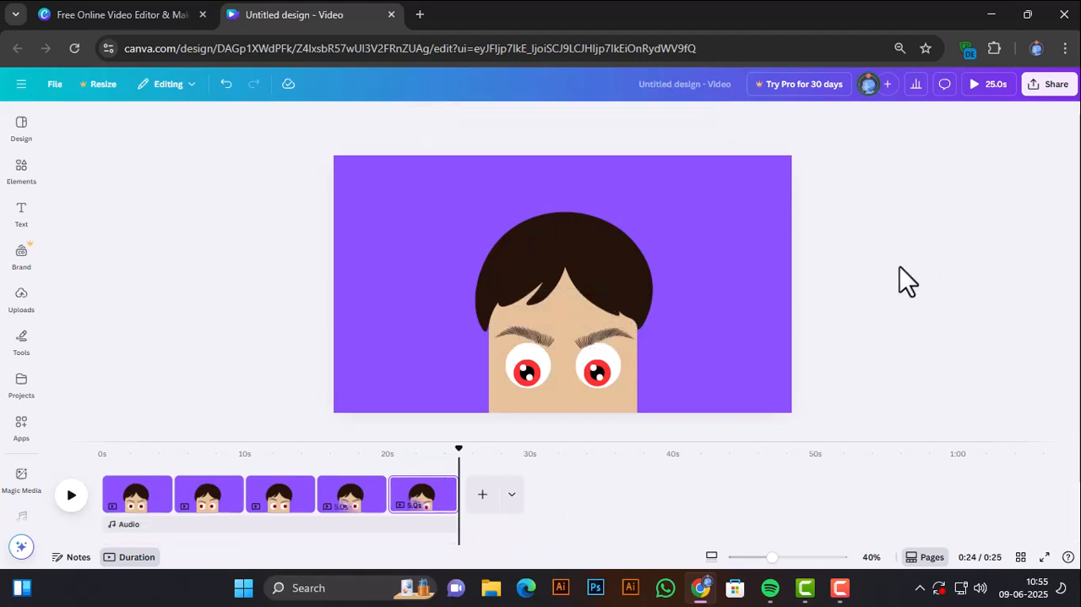
# Duplicate the fifth page and shift both iris groups up to the upper edge of the white circles on the new sixth page.
pyautogui.rightClick(444, 510)
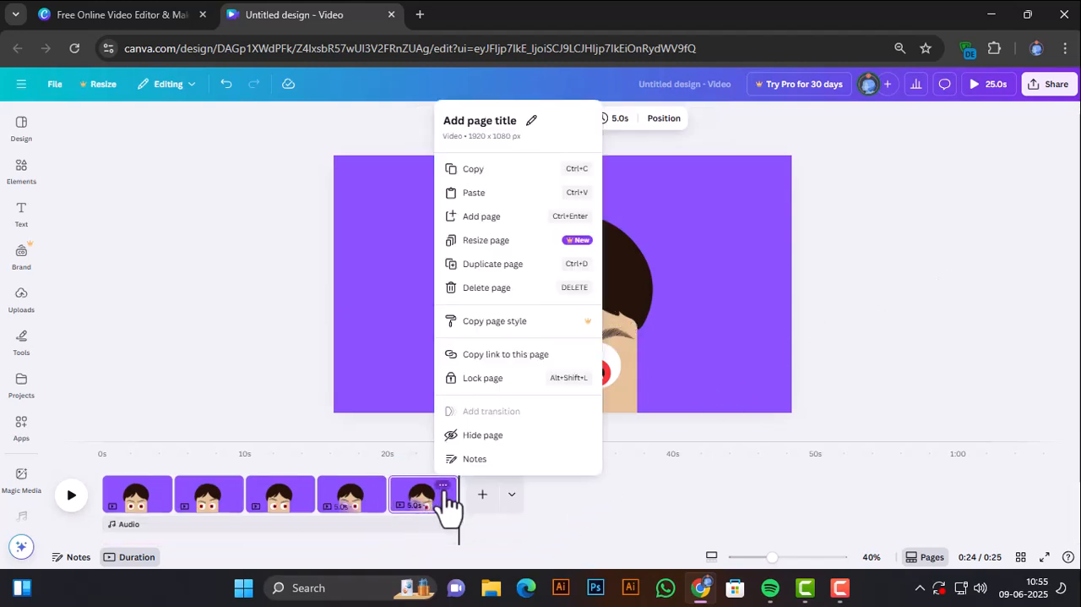
pyautogui.click(496, 267)
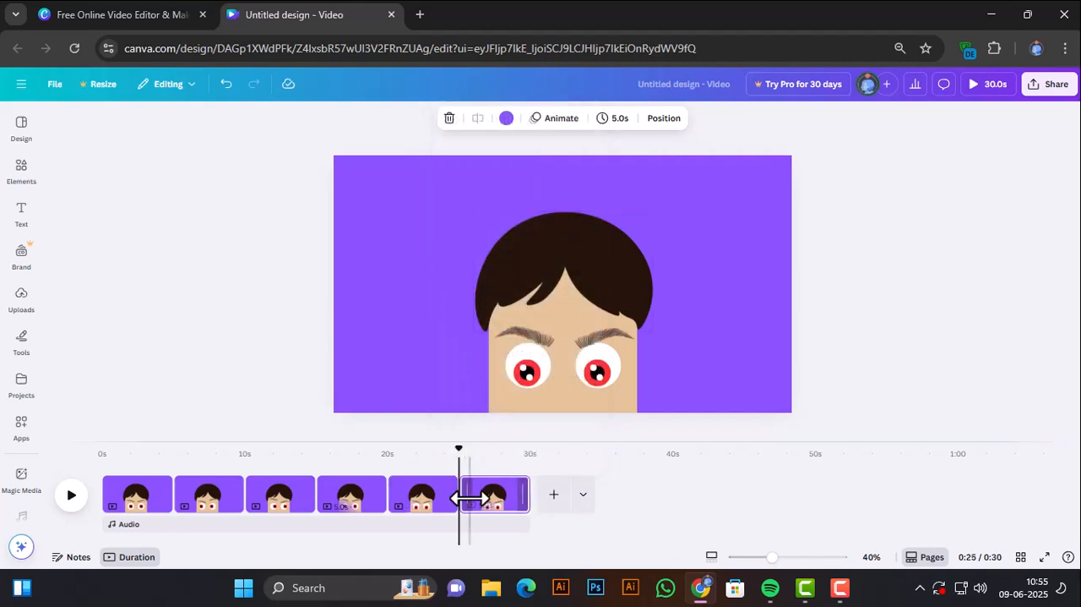
pyautogui.click(530, 370)
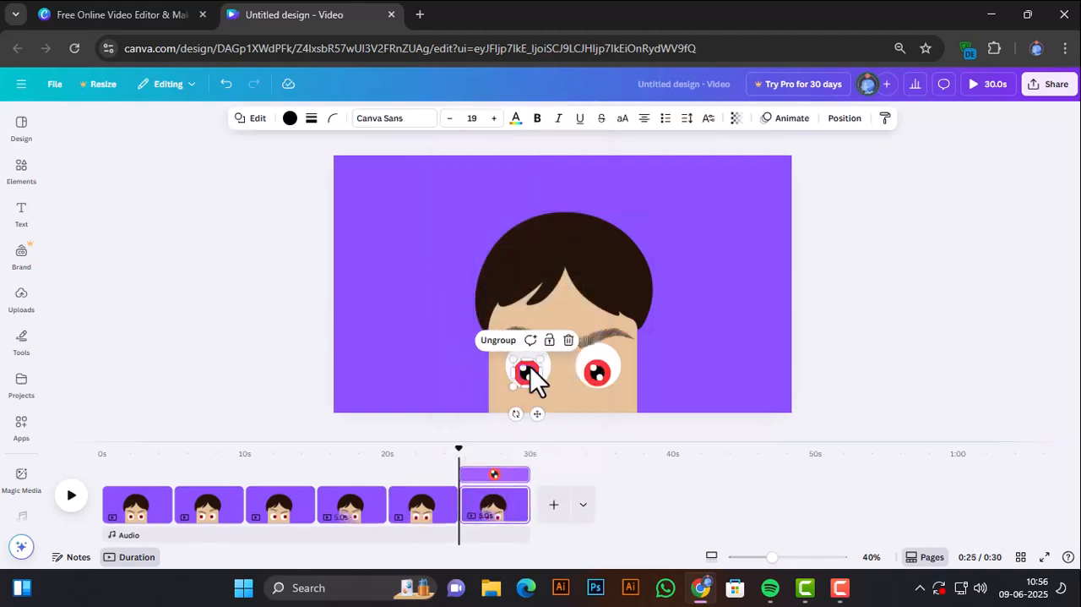
pyautogui.keyDown('shift'); pyautogui.click(597, 370); pyautogui.keyUp('shift')
pyautogui.press('Up')
pyautogui.press('Up')
pyautogui.press('Up')
pyautogui.press('Up')
pyautogui.press('Up')
pyautogui.press('Up')
pyautogui.press('Up')
pyautogui.press('Up')
pyautogui.press('Up')
pyautogui.press('Up')
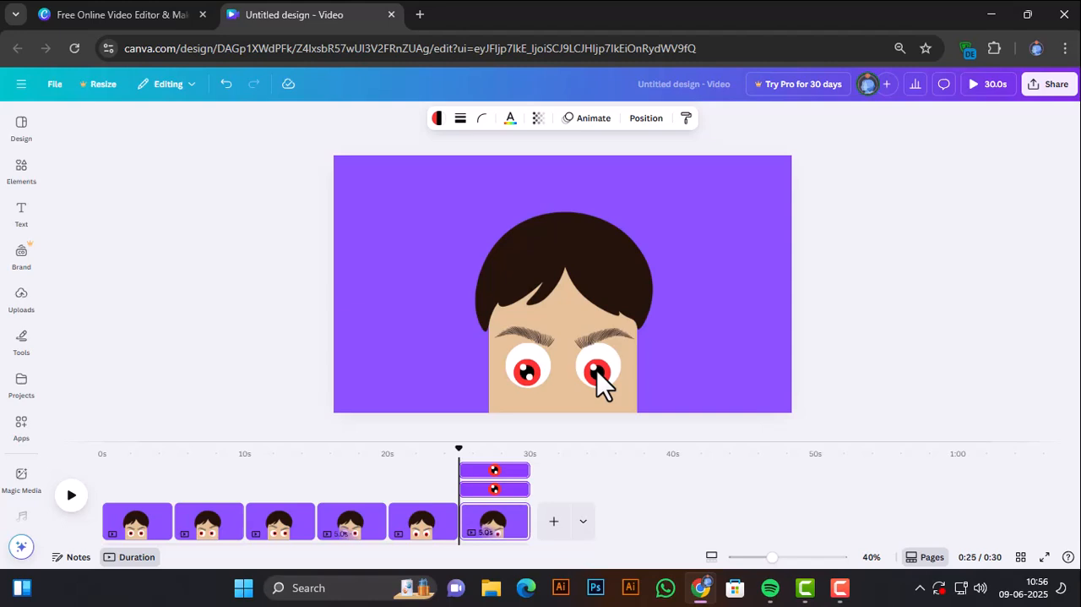
pyautogui.press('Up')
pyautogui.press('Up')
pyautogui.press('Up')
pyautogui.press('Up')
pyautogui.press('Up')
pyautogui.press('Up')
pyautogui.press('Up')
pyautogui.press('Up')
pyautogui.press('Up')
pyautogui.press('Up')
pyautogui.press('Up')
pyautogui.press('Up')
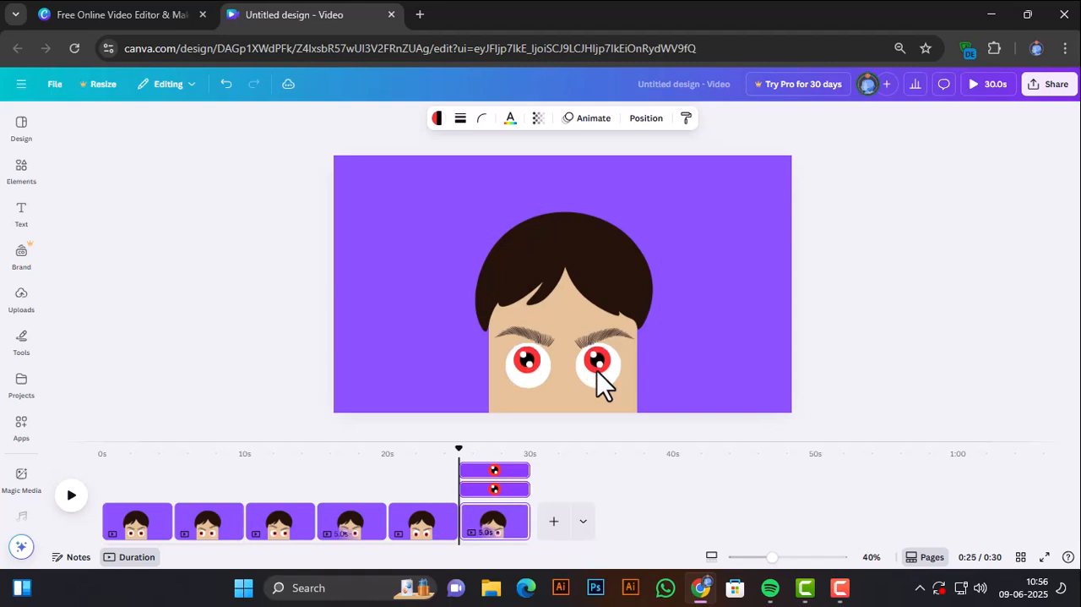
pyautogui.press('Up')
pyautogui.press('Up')
pyautogui.press('Up')
pyautogui.press('Up')
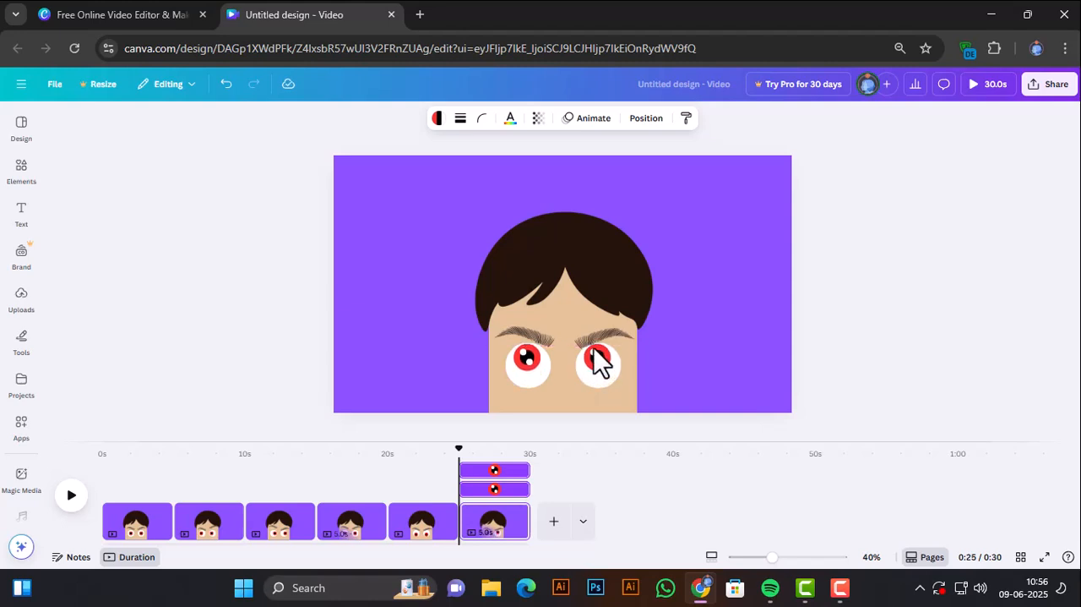
# Raise both eyebrows together on the sixth page until they sit well above the eyes, just under the hair fringe.
pyautogui.click(618, 338)
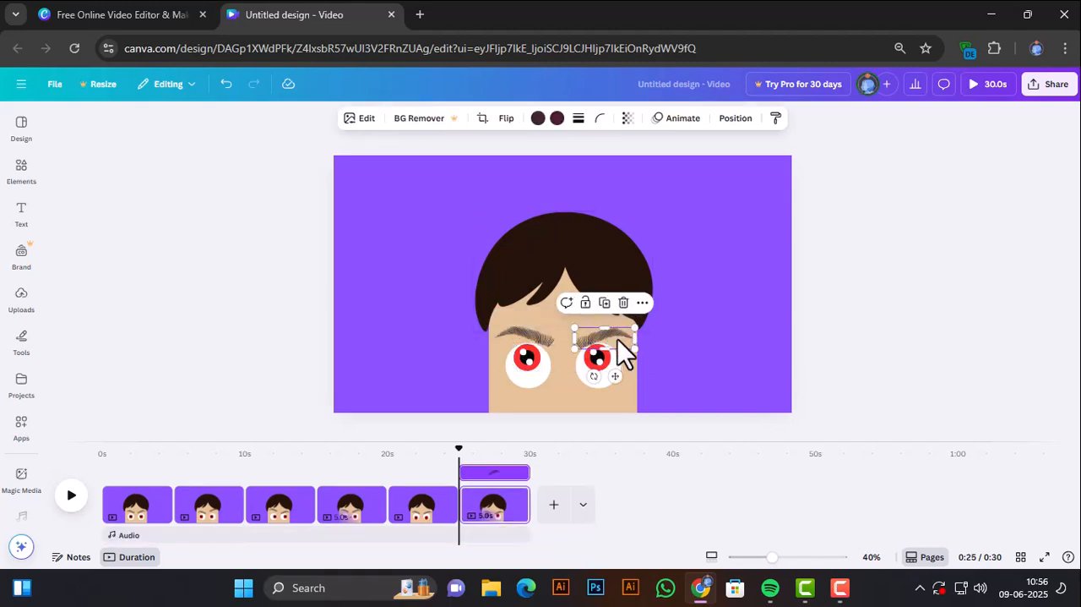
pyautogui.keyDown('shift'); pyautogui.click(546, 343); pyautogui.keyUp('shift')
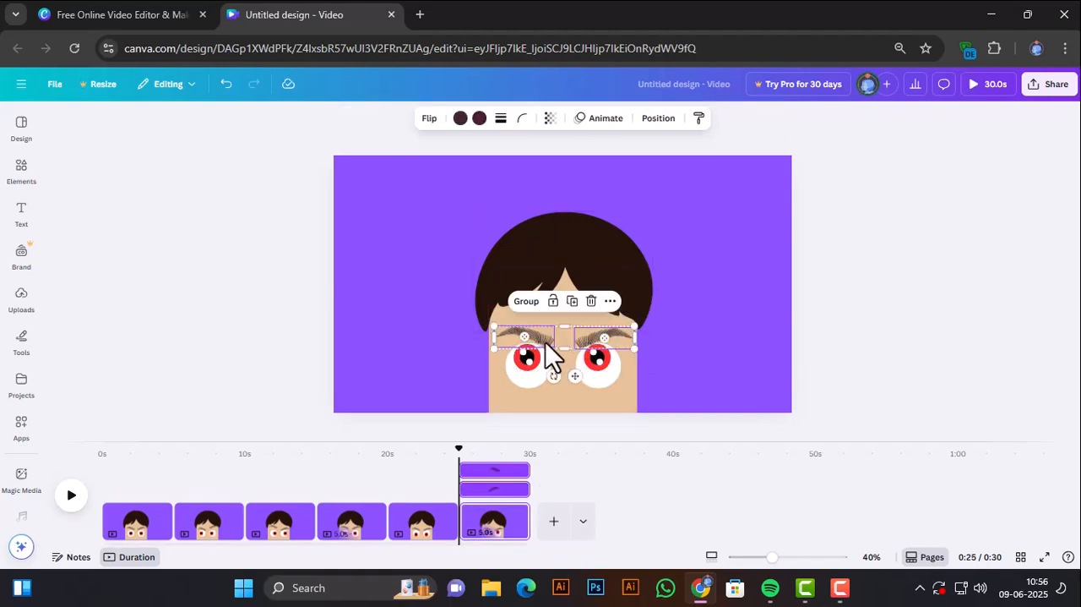
pyautogui.press('Up')
pyautogui.press('Up')
pyautogui.press('Up')
pyautogui.press('Up')
pyautogui.press('Up')
pyautogui.press('Up')
pyautogui.press('Up')
pyautogui.press('Up')
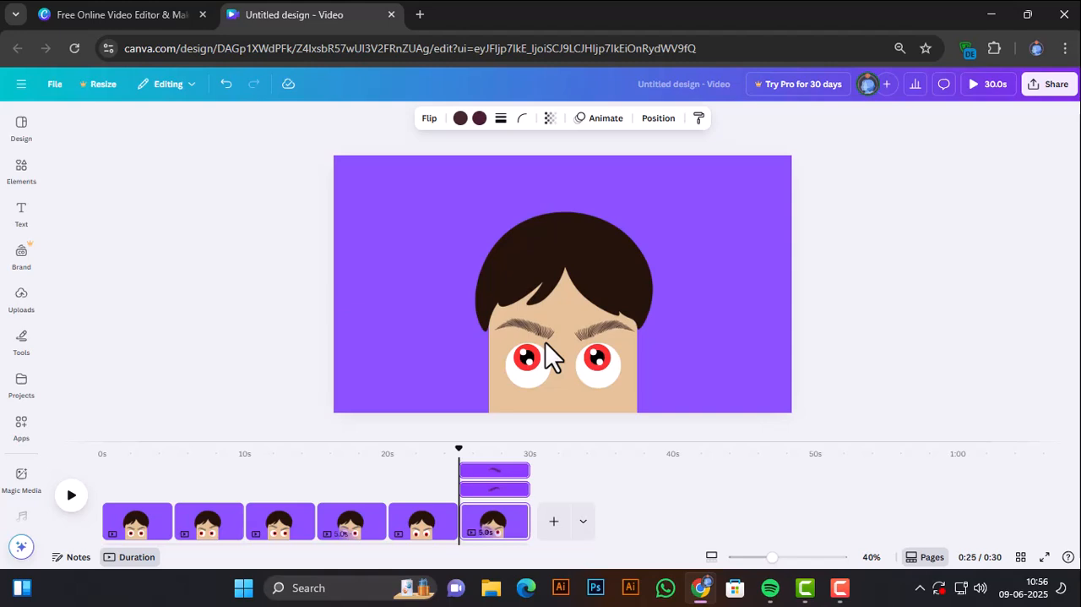
pyautogui.press('Up')
pyautogui.press('Up')
pyautogui.press('Up')
pyautogui.press('Up')
pyautogui.press('Up')
pyautogui.press('Up')
pyautogui.press('Up')
pyautogui.press('Up')
pyautogui.press('Up')
pyautogui.press('Up')
pyautogui.press('Up')
pyautogui.press('Up')
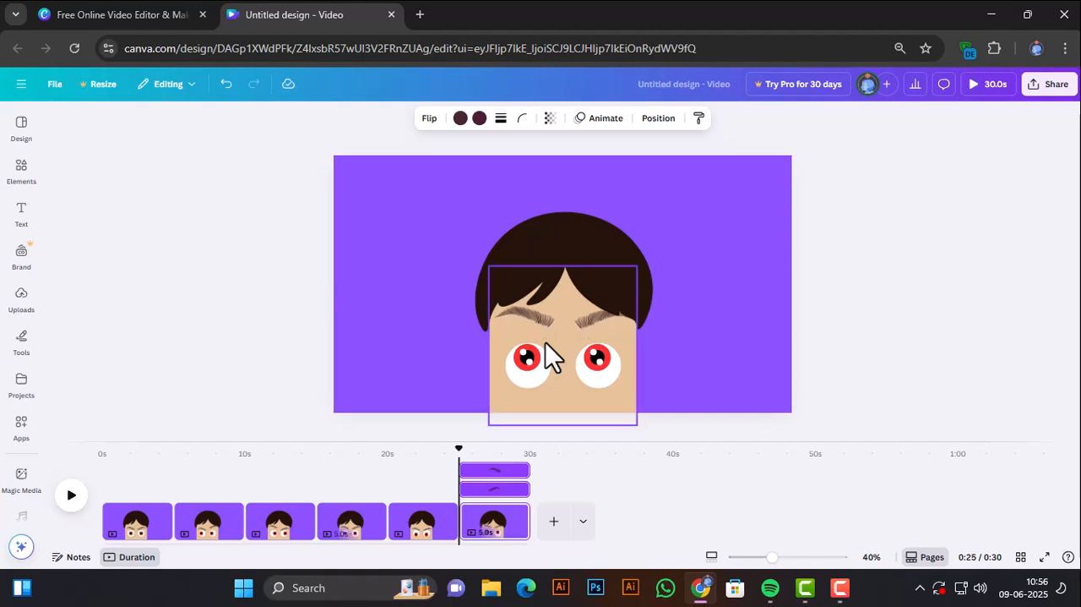
pyautogui.click(255, 364)
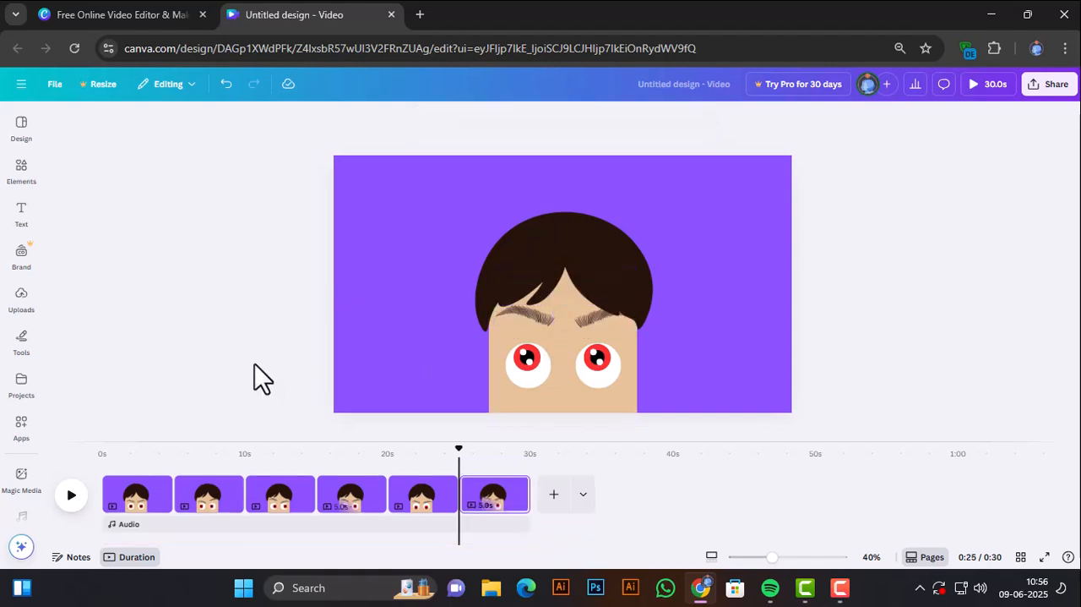
# Duplicate the sixth page and centre both iris groups inside the white circles on the new seventh page.
pyautogui.click(512, 485)
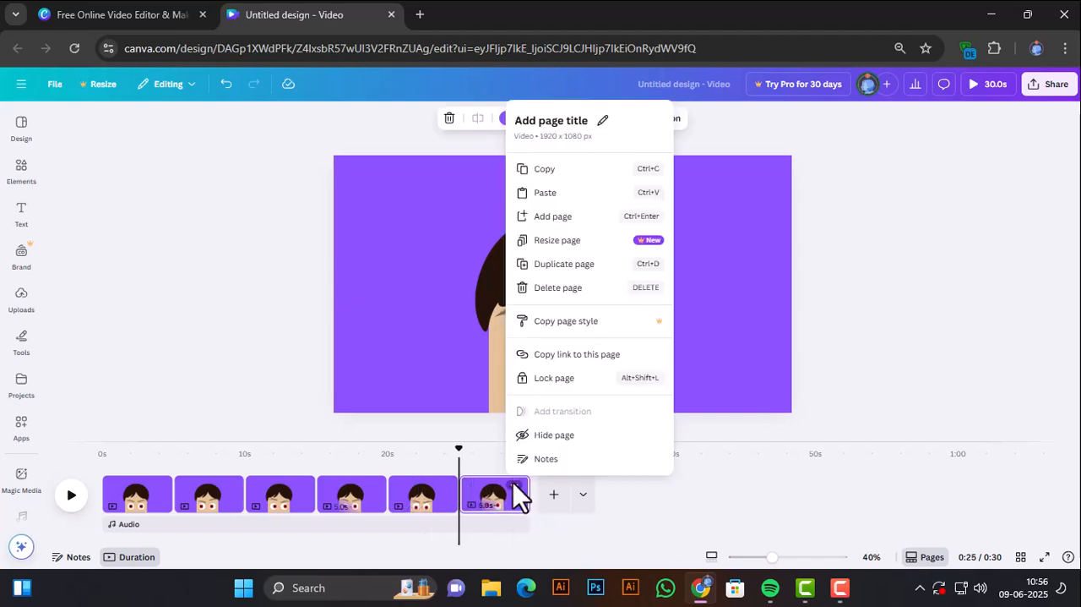
pyautogui.click(547, 265)
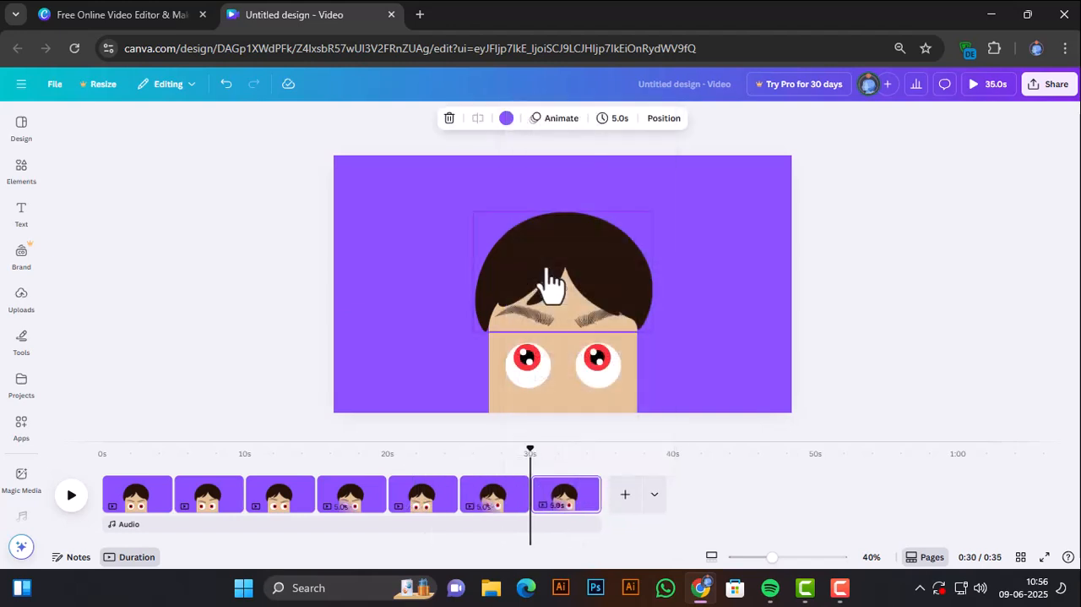
pyautogui.click(555, 498)
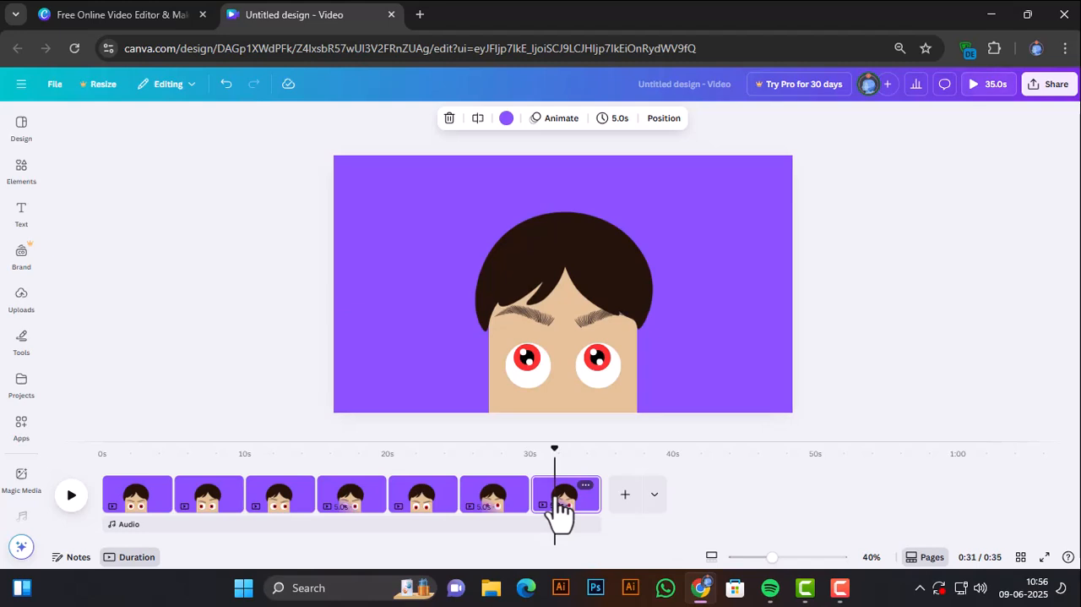
pyautogui.click(604, 366)
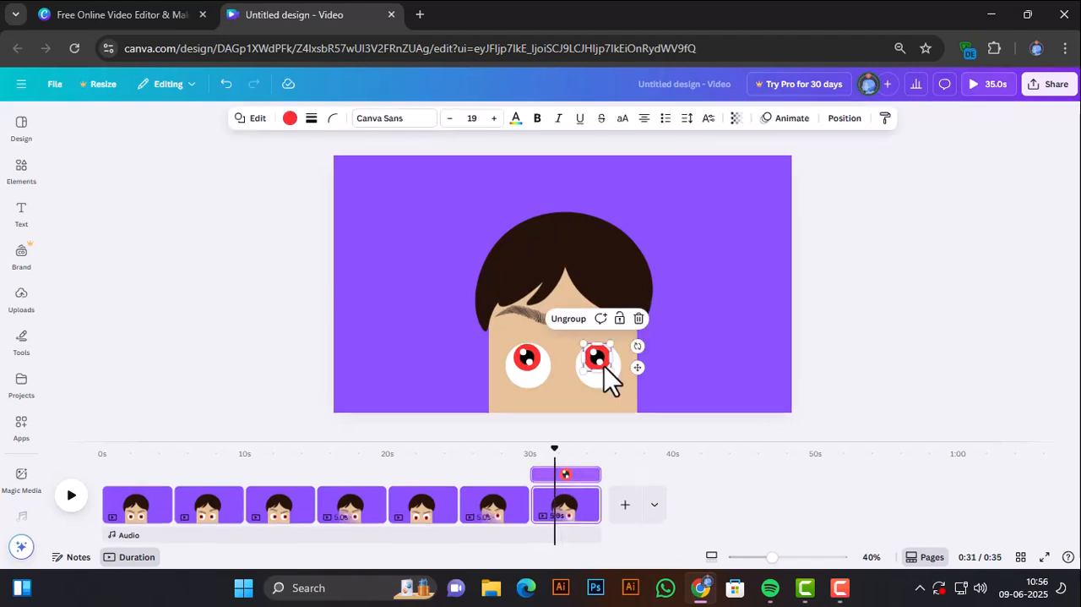
pyautogui.hotkey('ctrl', 'shift', 'g')
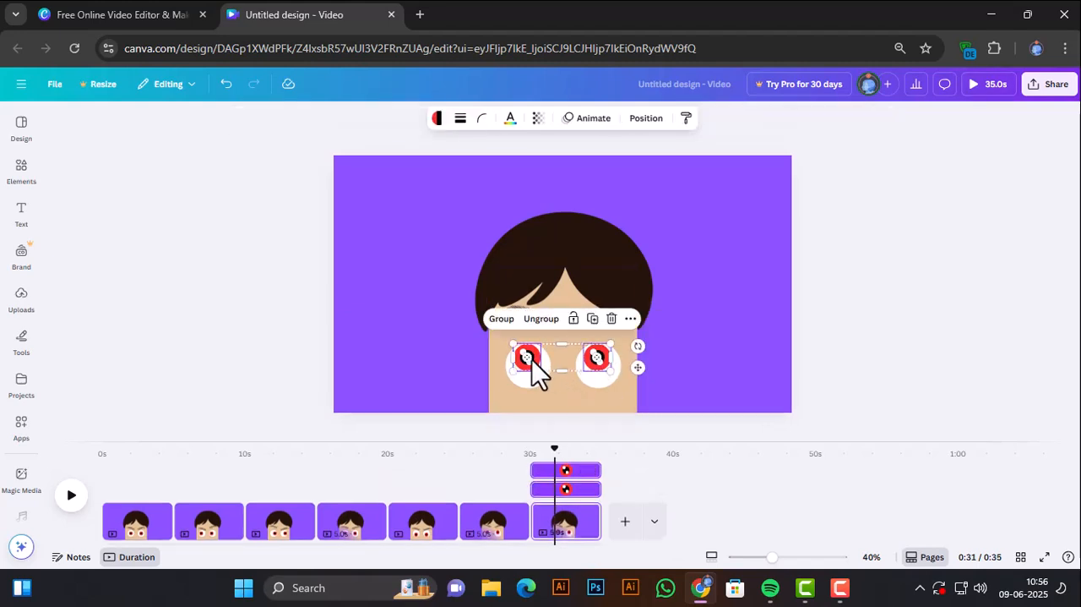
pyautogui.click(532, 359)
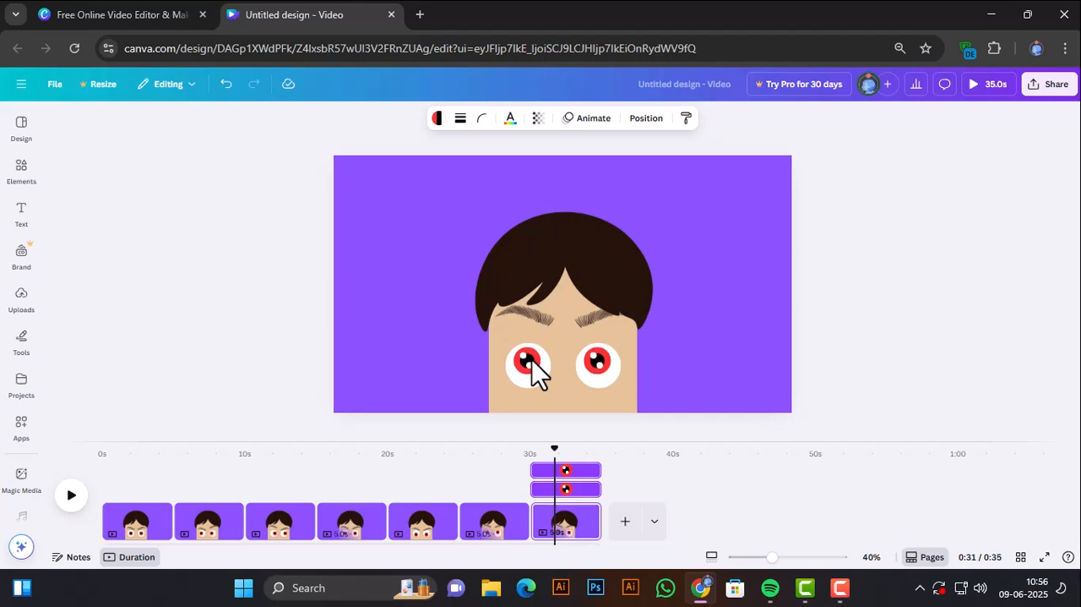
pyautogui.hotkey('ctrl', 'a')
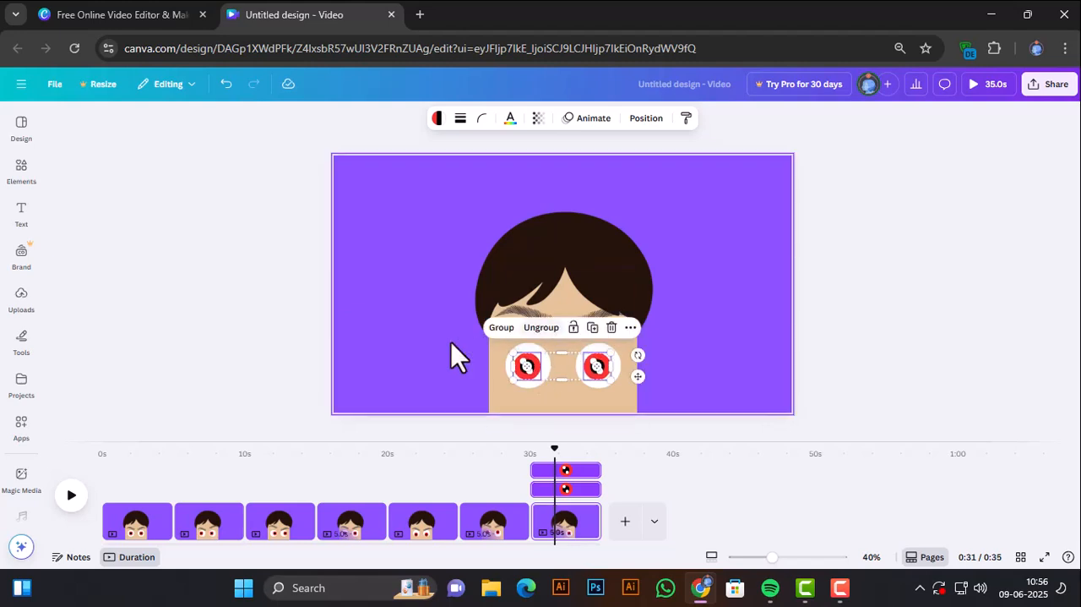
# Select both eyebrow layers on the seventh page and lower them together to their normal height just above the eyes.
pyautogui.press('Tab')
pyautogui.hotkey('alt', '1')
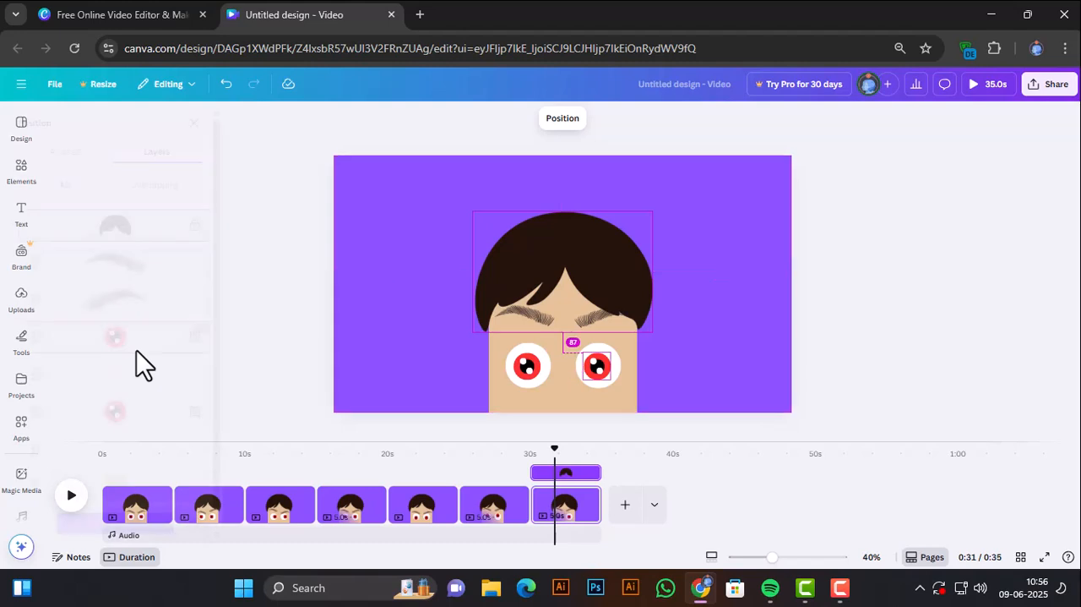
pyautogui.click(139, 272)
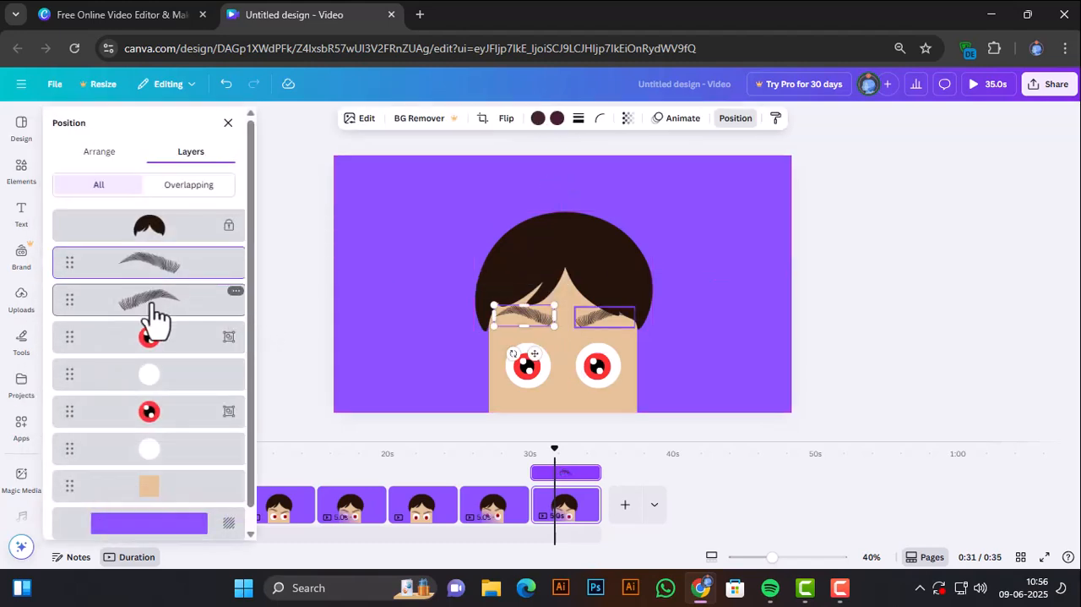
pyautogui.keyDown('shift'); pyautogui.click(156, 314); pyautogui.keyUp('shift')
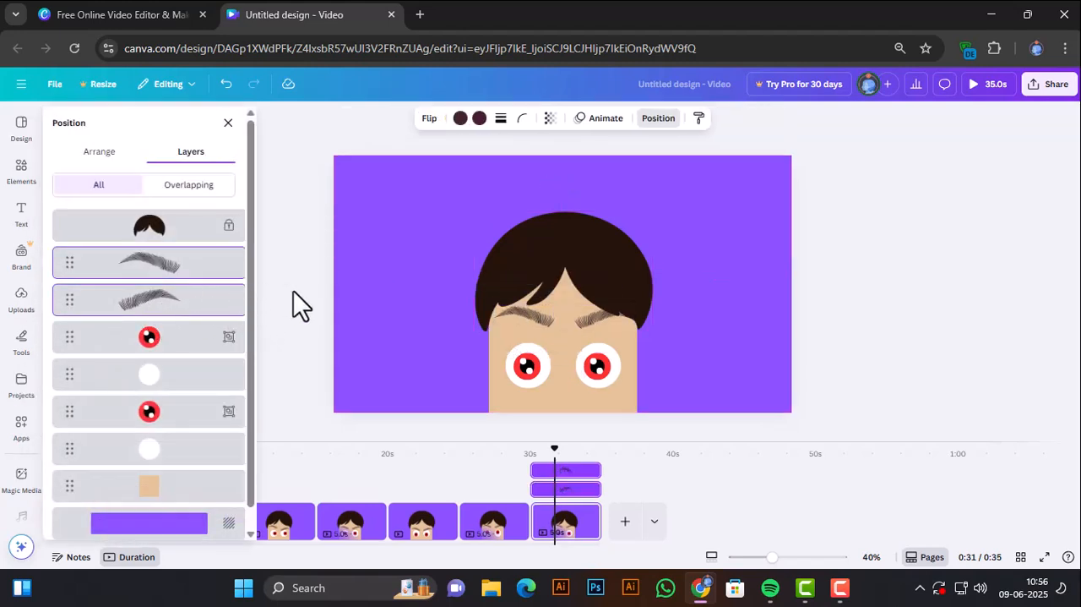
pyautogui.press('Down')
pyautogui.press('Down')
pyautogui.press('Down')
pyautogui.press('Down')
pyautogui.press('Down')
pyautogui.press('Down')
pyautogui.press('Down')
pyautogui.press('Down')
pyautogui.press('Down')
pyautogui.press('Down')
pyautogui.press('Down')
pyautogui.press('Down')
pyautogui.press('Down')
pyautogui.press('Down')
pyautogui.press('Down')
pyautogui.press('Down')
pyautogui.press('Down')
pyautogui.press('Down')
pyautogui.press('Down')
pyautogui.press('Down')
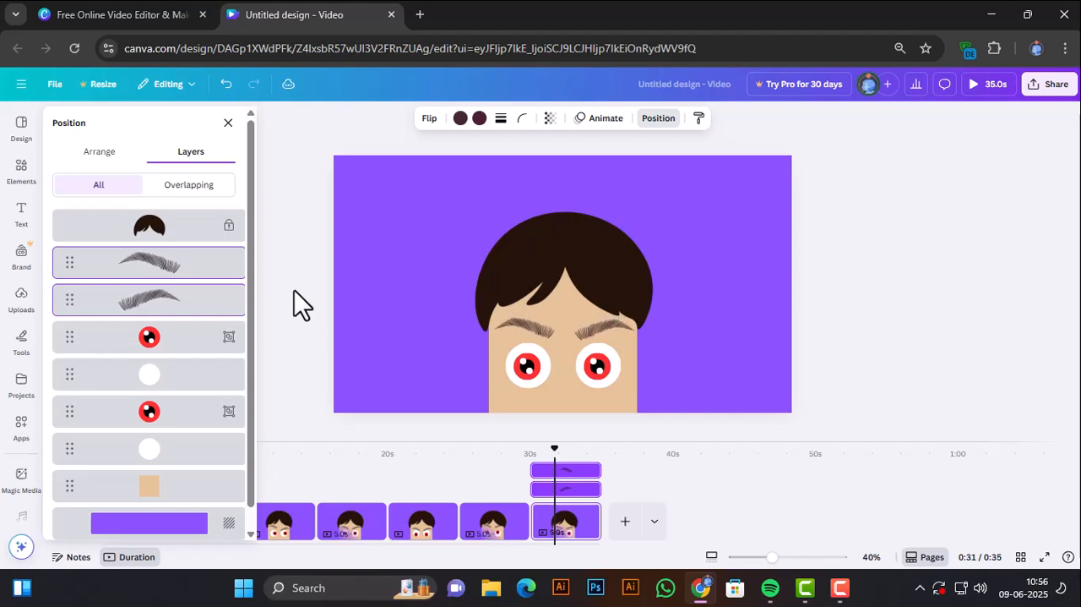
pyautogui.press('Down')
pyautogui.press('Down')
pyautogui.press('Down')
pyautogui.press('Down')
pyautogui.press('Down')
pyautogui.press('Down')
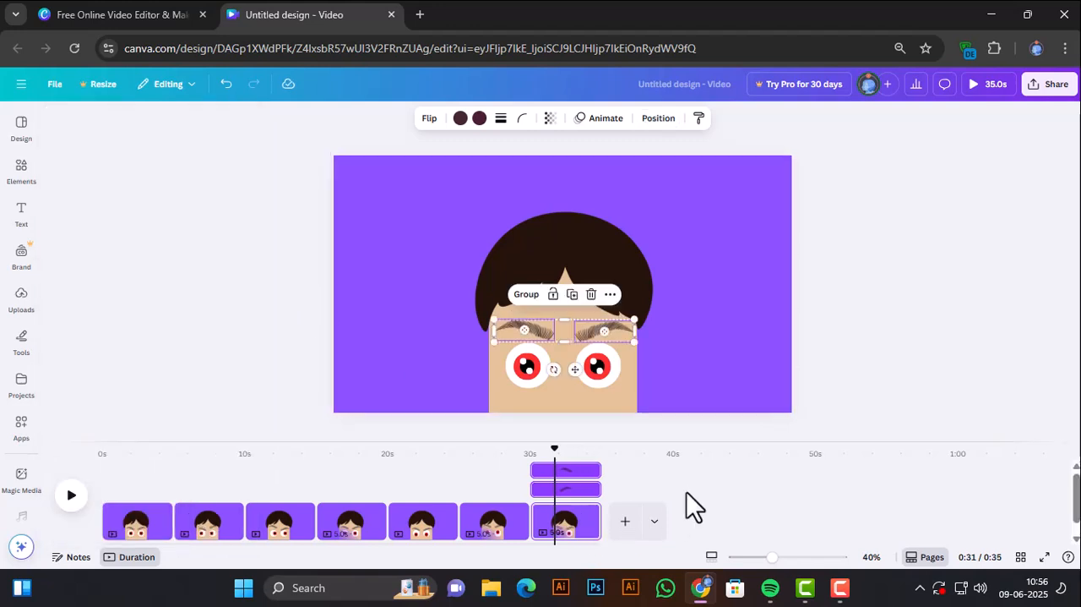
# Duplicate the seventh page to make an eighth one.
pyautogui.click(683, 482)
pyautogui.scroll(-1, 683, 482)
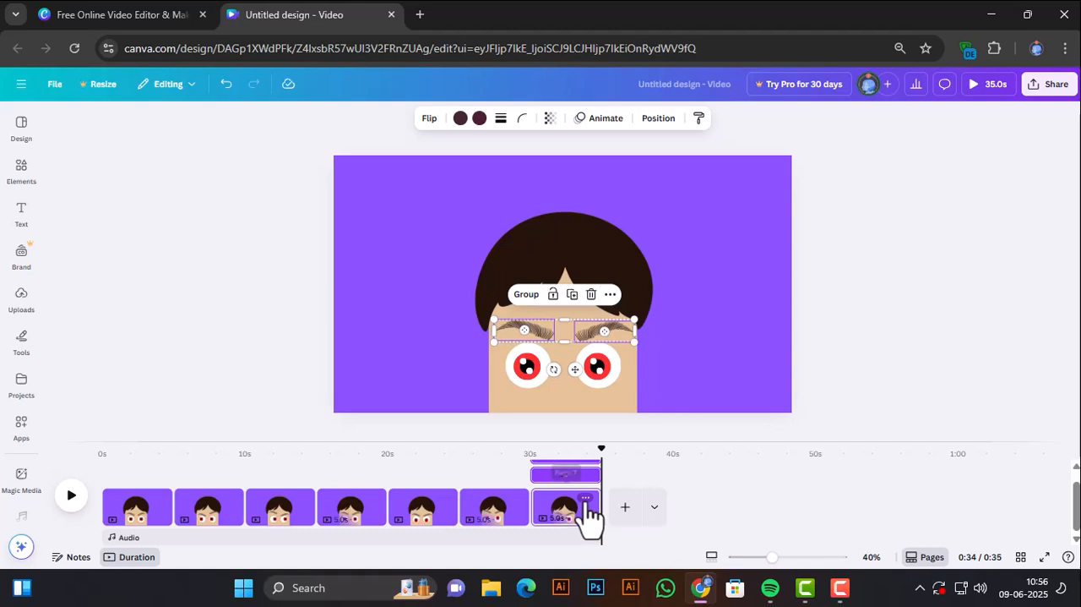
pyautogui.click(586, 498)
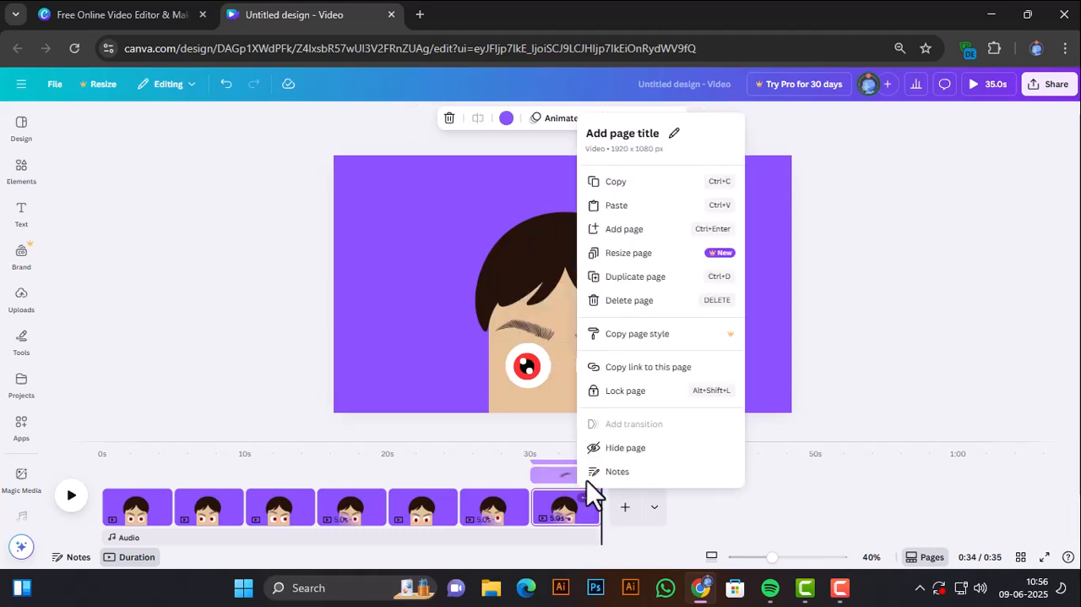
pyautogui.click(625, 282)
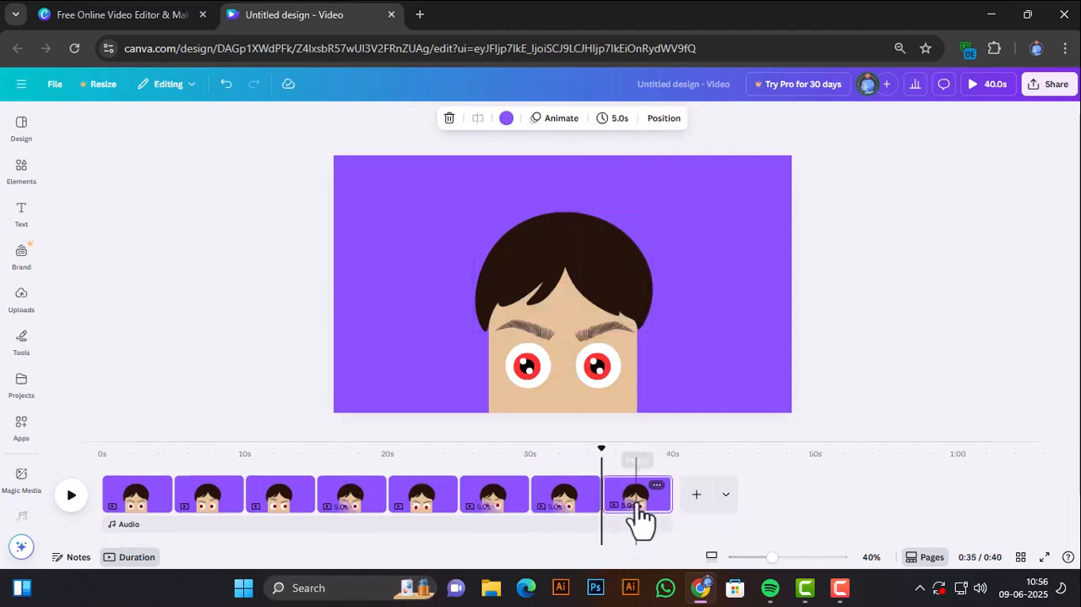
# Duplicate the left eye's white circle on the eighth page and align the copy exactly over that eye.
pyautogui.click(523, 384)
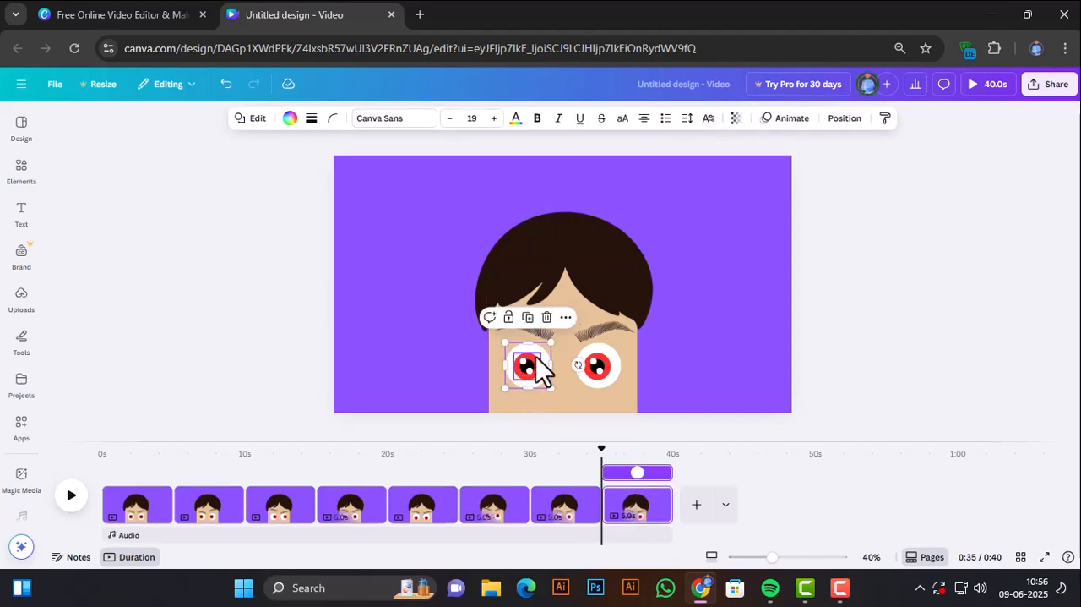
pyautogui.click(528, 317)
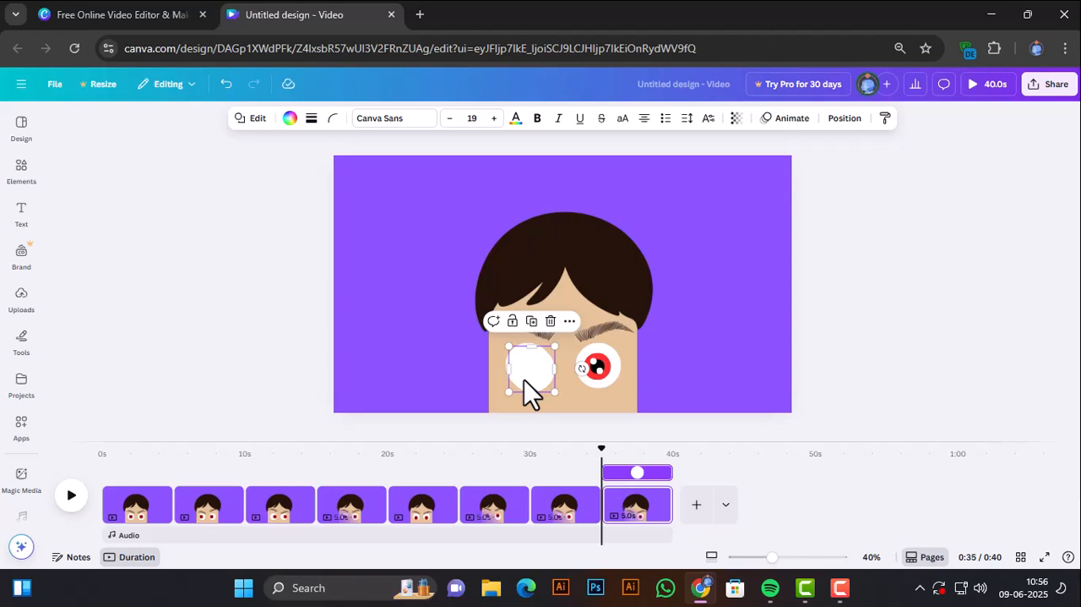
pyautogui.moveTo(523, 379); pyautogui.dragTo(523, 375)
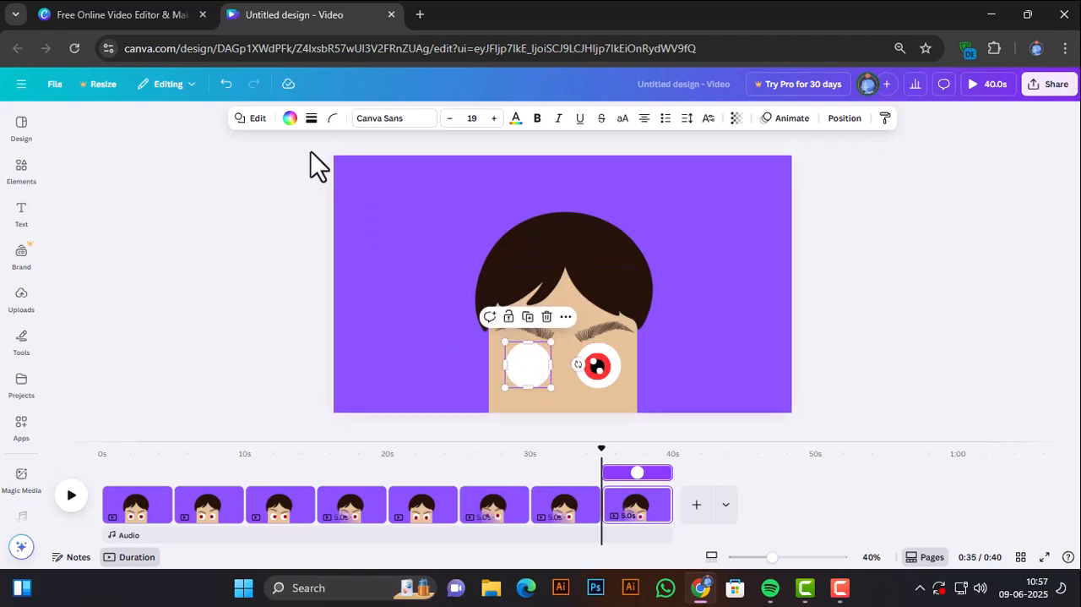
# Recolour the covering circle from the document's skin tone to a deeper, more saturated orange-tan so it reads as a closed eyelid.
pyautogui.click(290, 119)
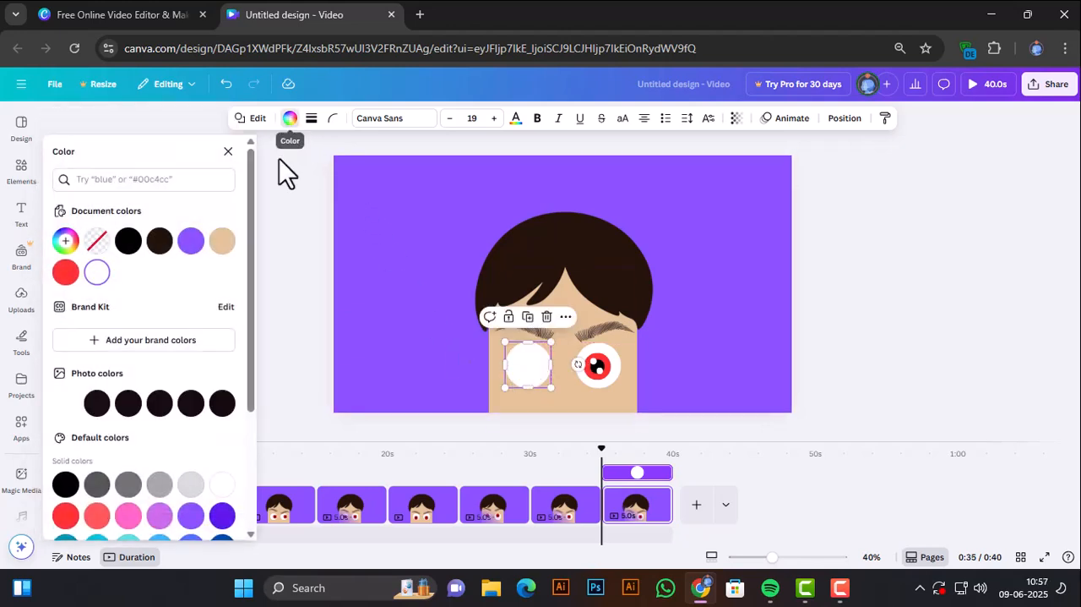
pyautogui.click(223, 241)
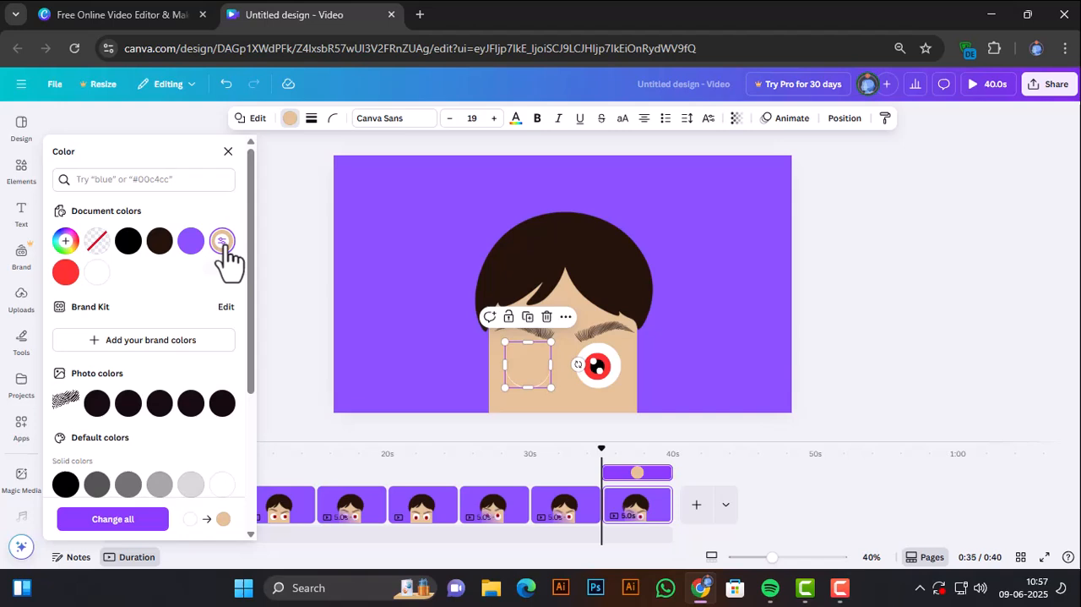
pyautogui.click(65, 242)
pyautogui.click(115, 303)
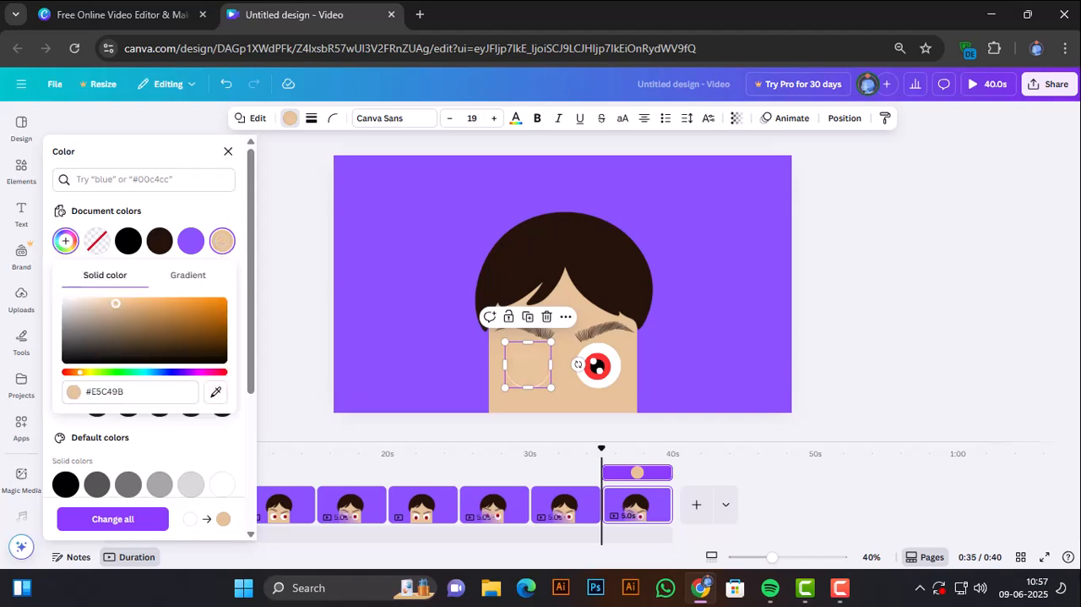
pyautogui.moveTo(133, 305); pyautogui.dragTo(155, 302)
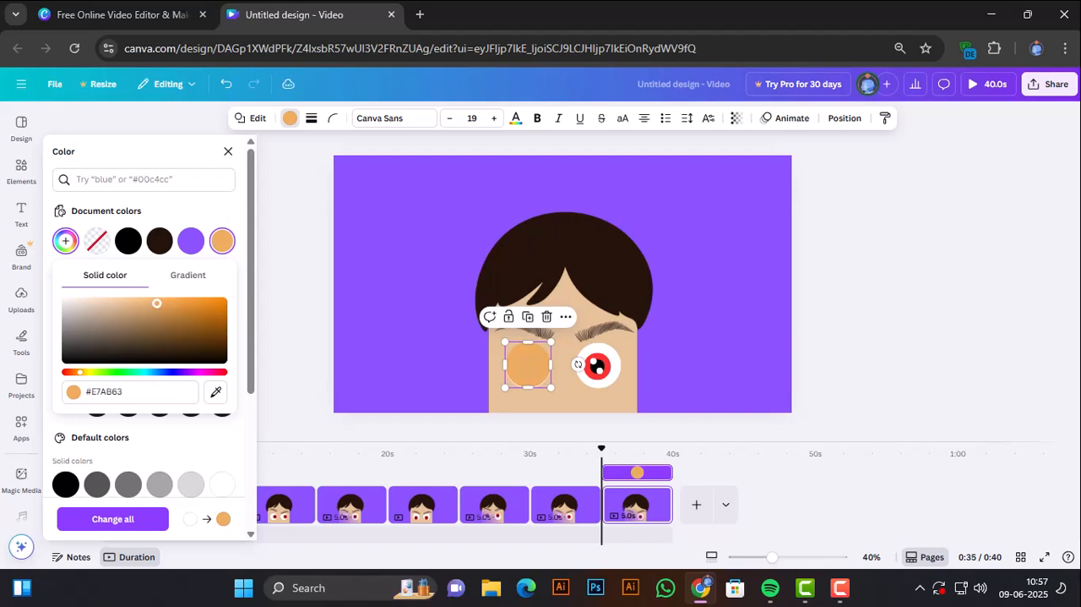
pyautogui.moveTo(147, 305)
pyautogui.mouseDown()
pyautogui.moveTo(142, 313)
pyautogui.moveTo(141, 300)
pyautogui.moveTo(154, 300)
pyautogui.mouseUp()
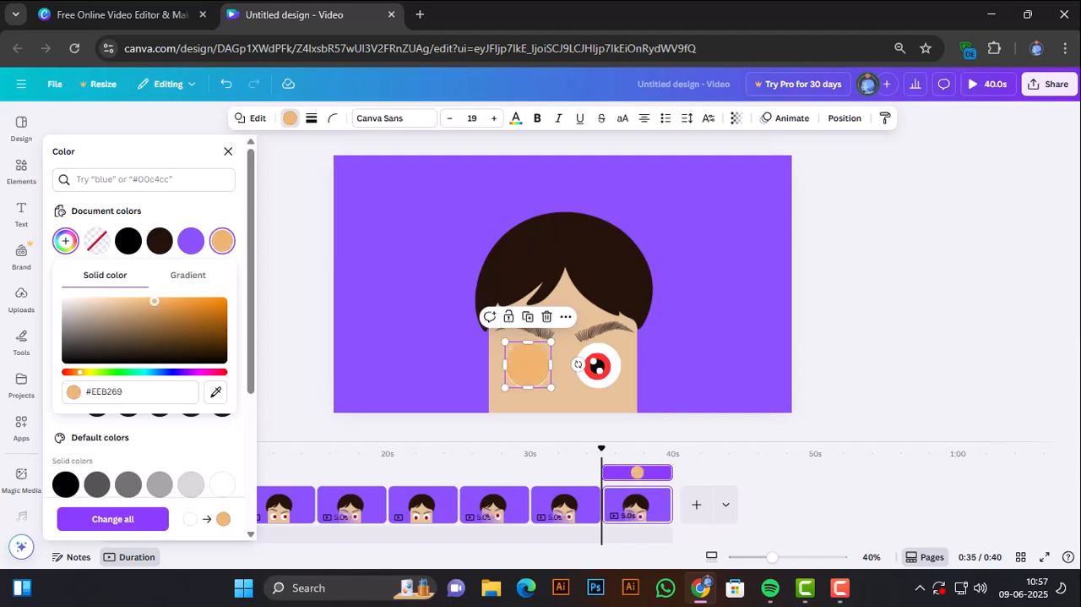
pyautogui.click(303, 312)
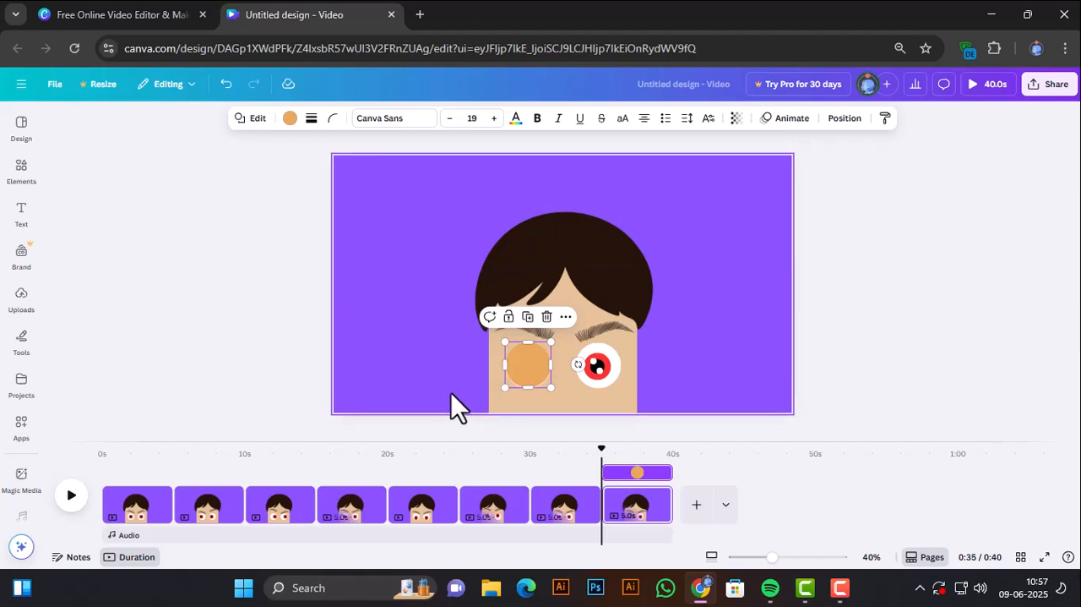
pyautogui.click(252, 380)
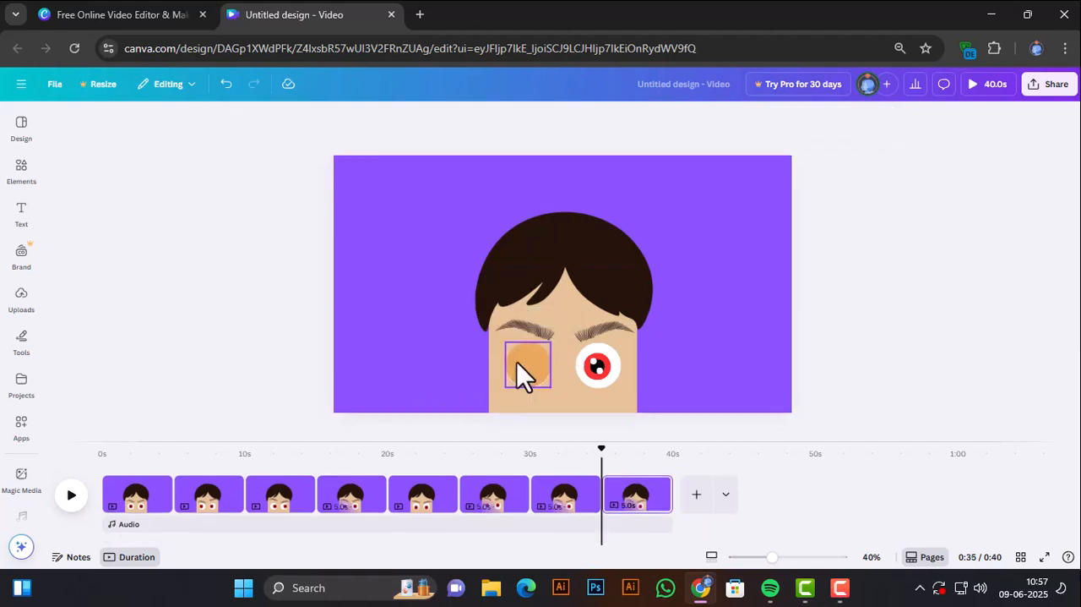
pyautogui.click(516, 361)
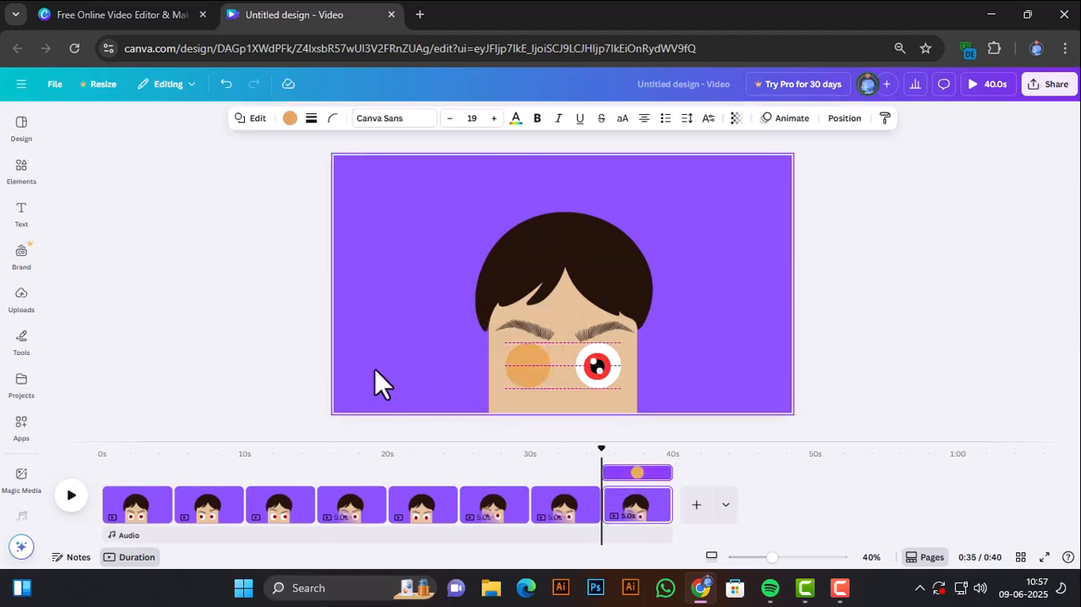
pyautogui.click(311, 383)
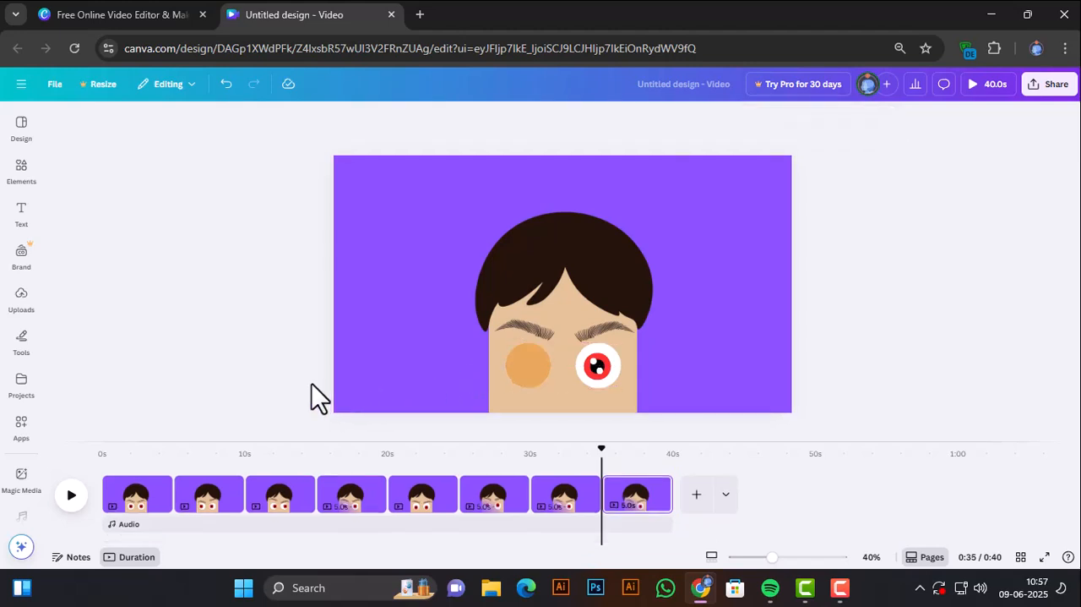
# On the eighth page, lower the left eyebrow onto the top of the closed eyelid and raise the right eyebrow slightly.
pyautogui.click(539, 335)
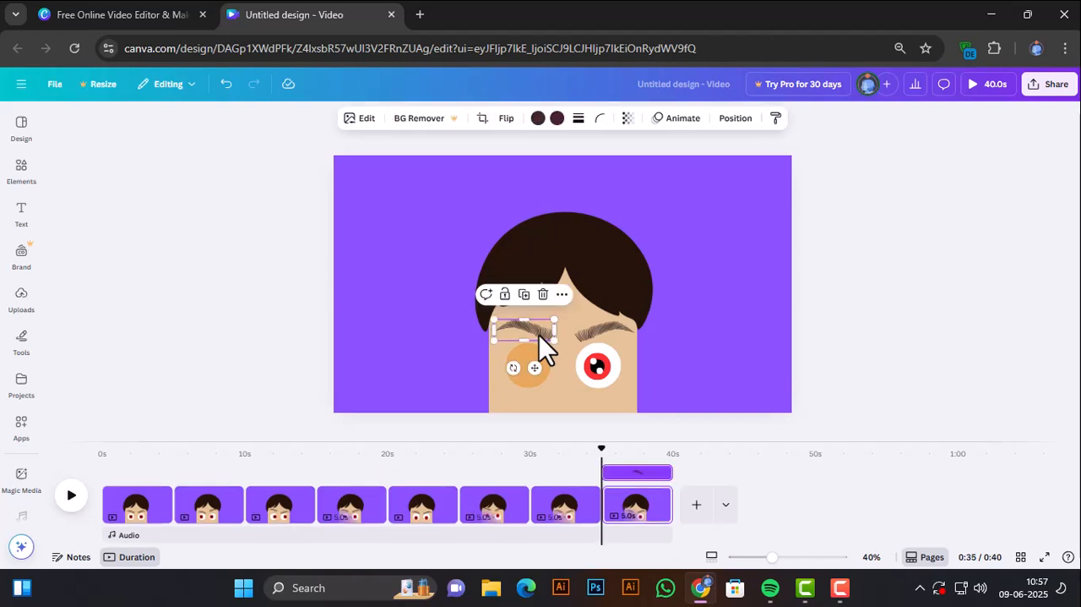
pyautogui.press('Down')
pyautogui.press('Down')
pyautogui.press('Down')
pyautogui.press('Down')
pyautogui.press('Down')
pyautogui.press('Down')
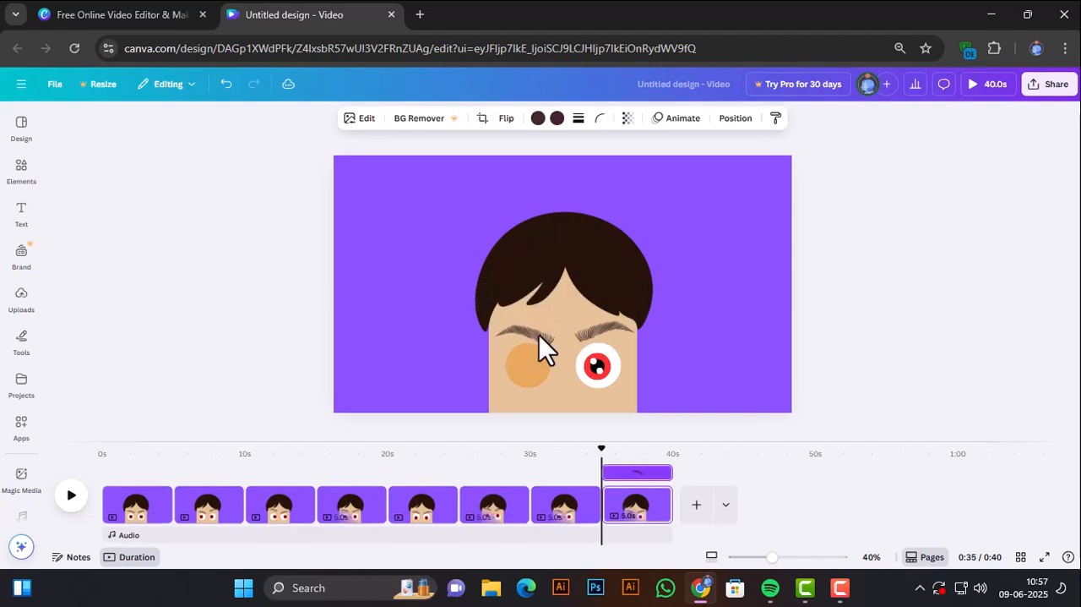
pyautogui.click(600, 330)
pyautogui.click(594, 338)
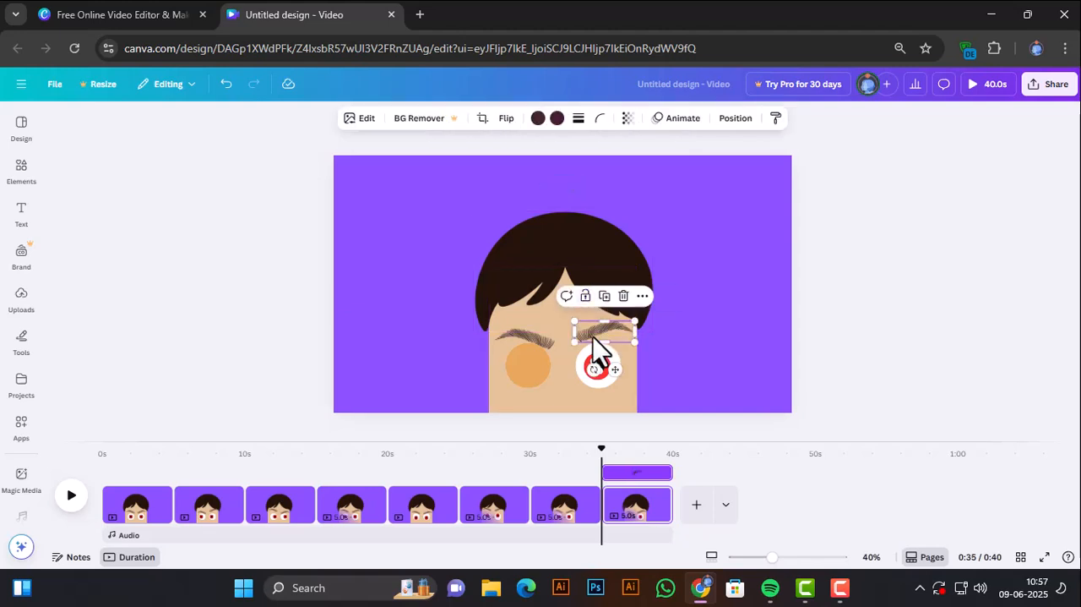
pyautogui.press('Up')
pyautogui.press('Up')
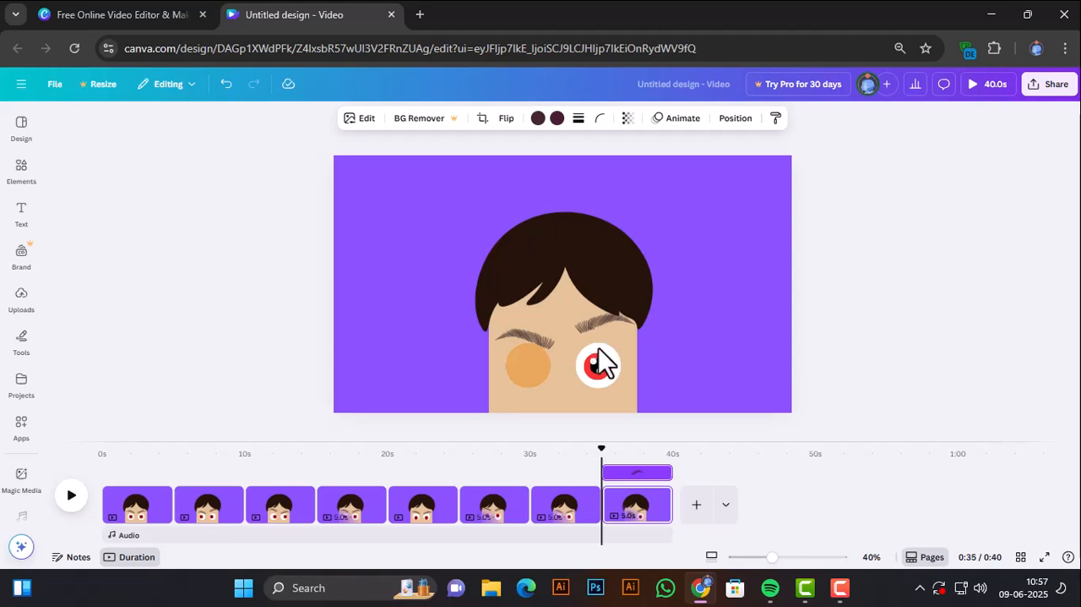
# Duplicate the eighth page to make a ninth one and raise its right eyebrow slightly.
pyautogui.click(657, 496)
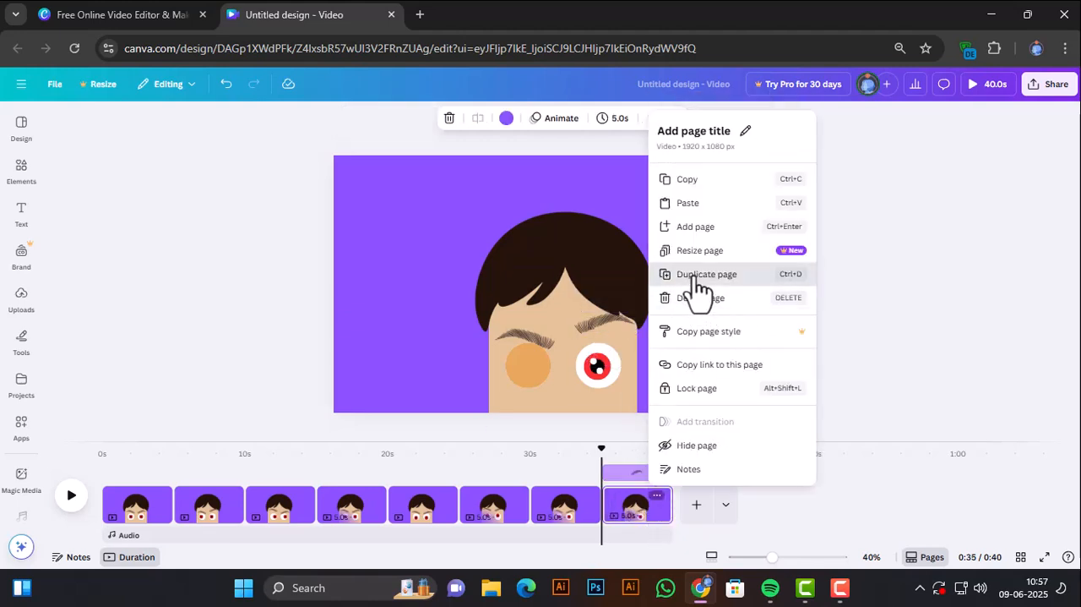
pyautogui.click(700, 274)
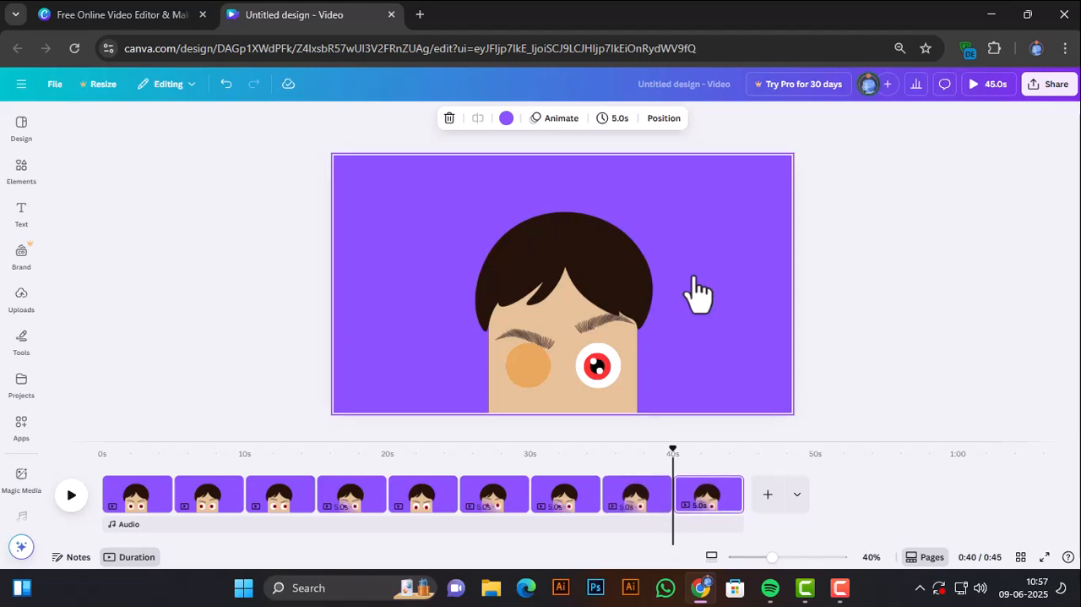
pyautogui.click(590, 326)
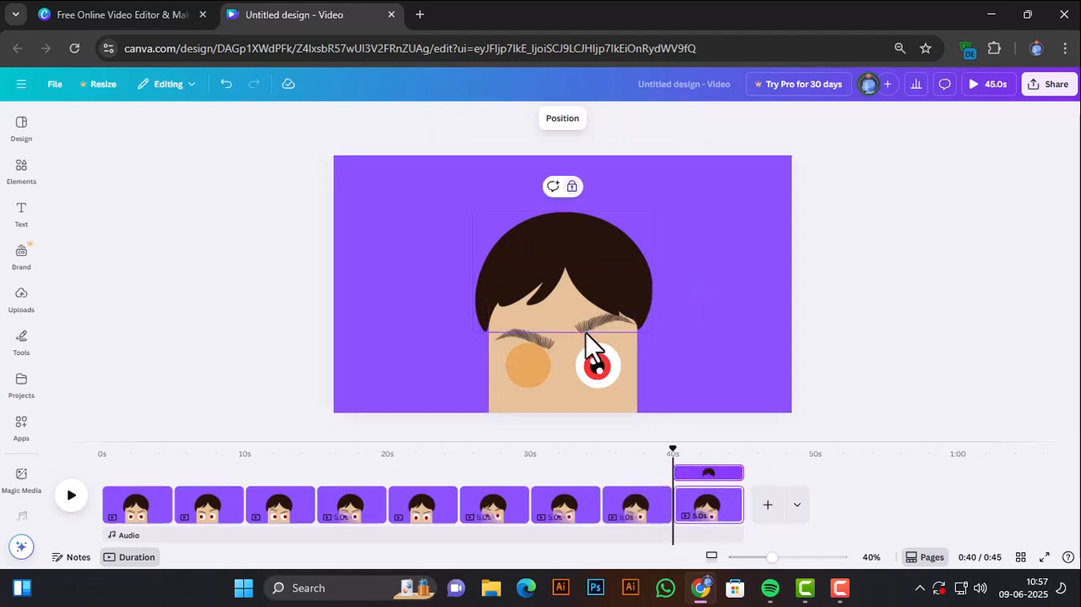
pyautogui.click(586, 329)
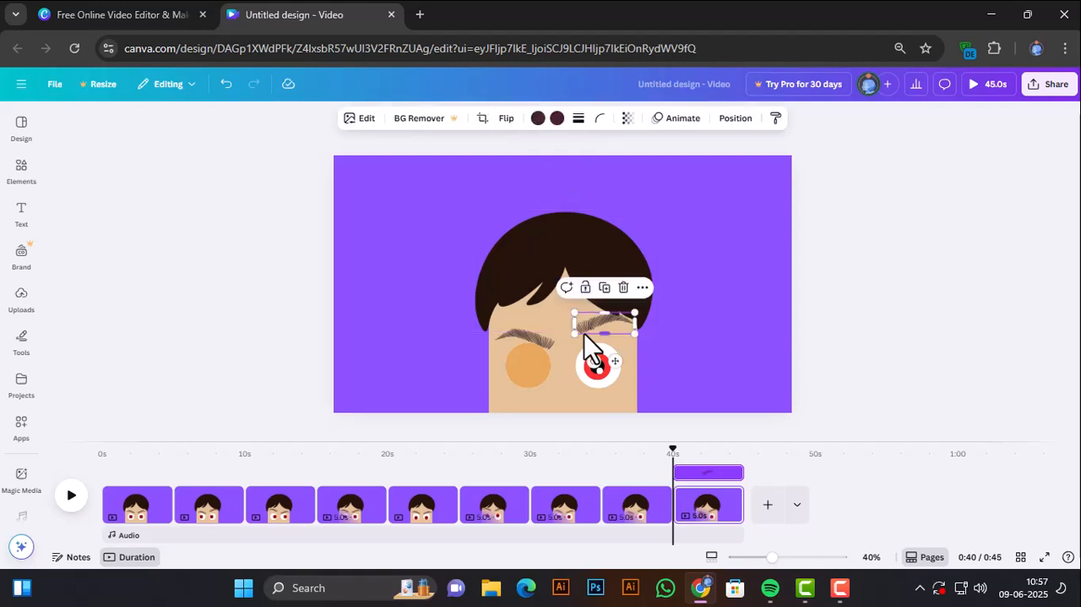
pyautogui.moveTo(584, 333); pyautogui.dragTo(584, 329)
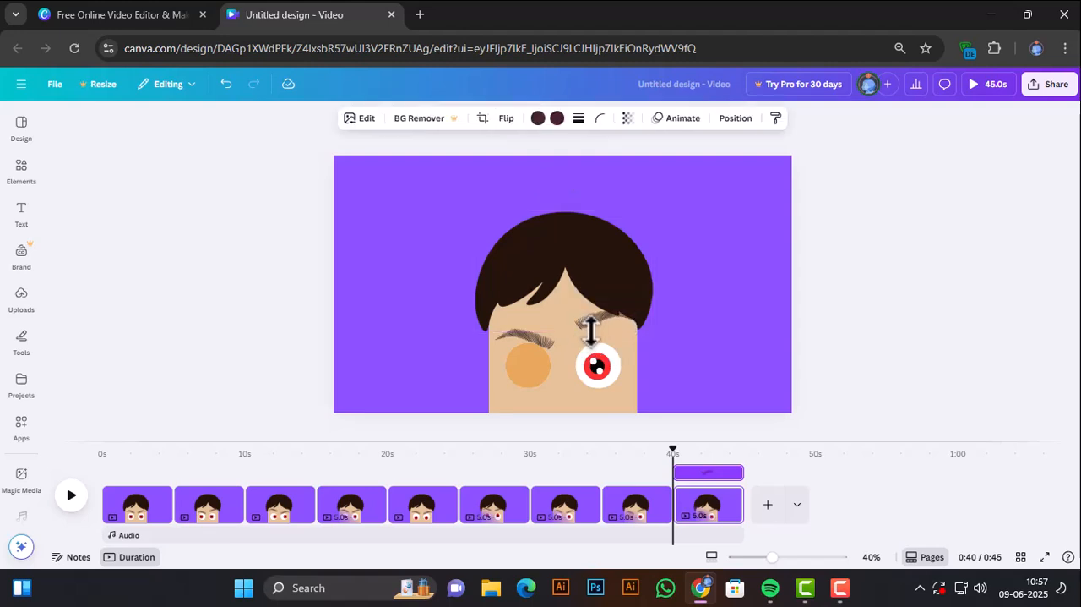
pyautogui.click(799, 348)
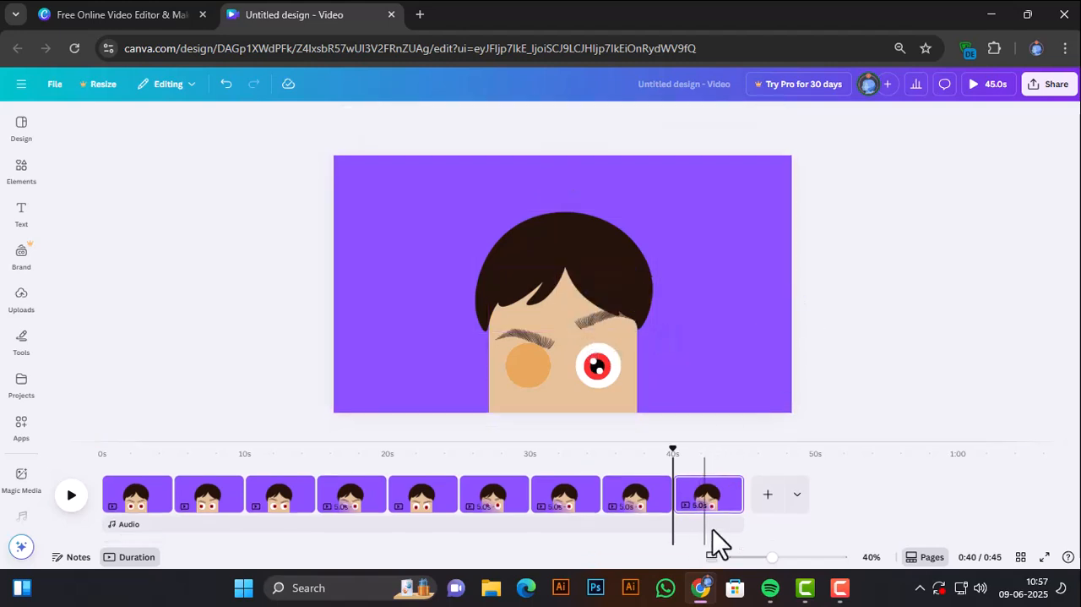
# Duplicate the ninth page to make a tenth one and delete the orange eyelid circle covering its left eye.
pyautogui.click(729, 485)
pyautogui.click(752, 266)
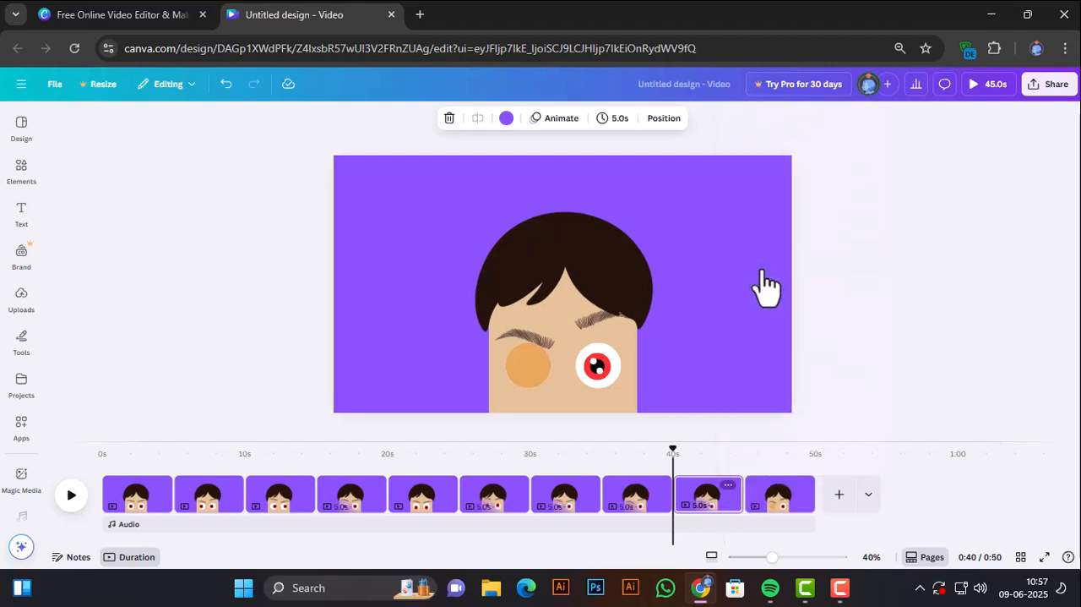
pyautogui.click(520, 370)
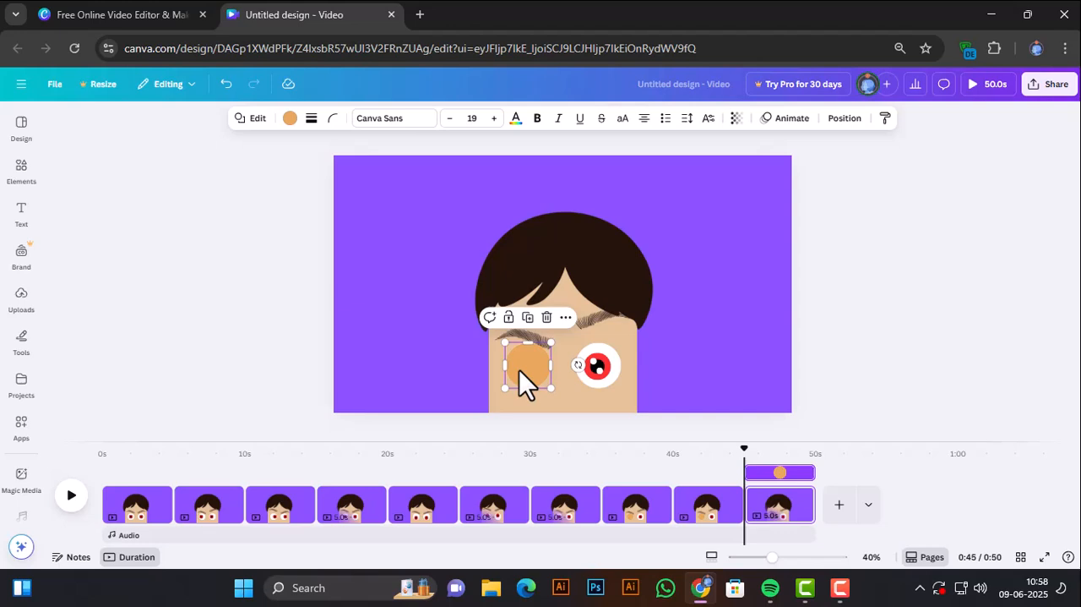
pyautogui.press('Delete')
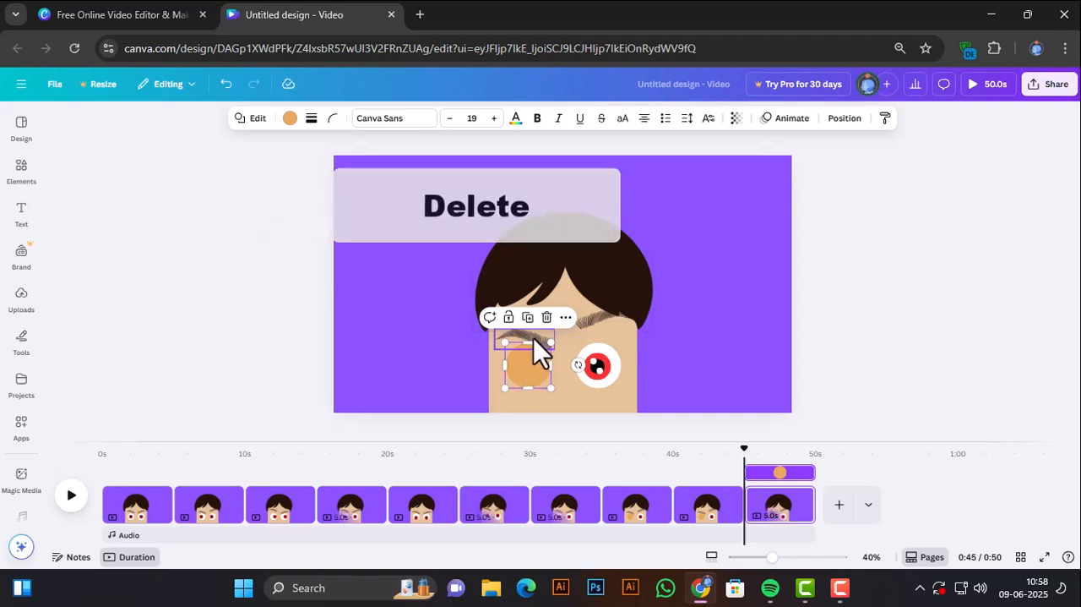
# On the tenth page, raise the left eyebrow clear of the reopened eye.
pyautogui.click(534, 337)
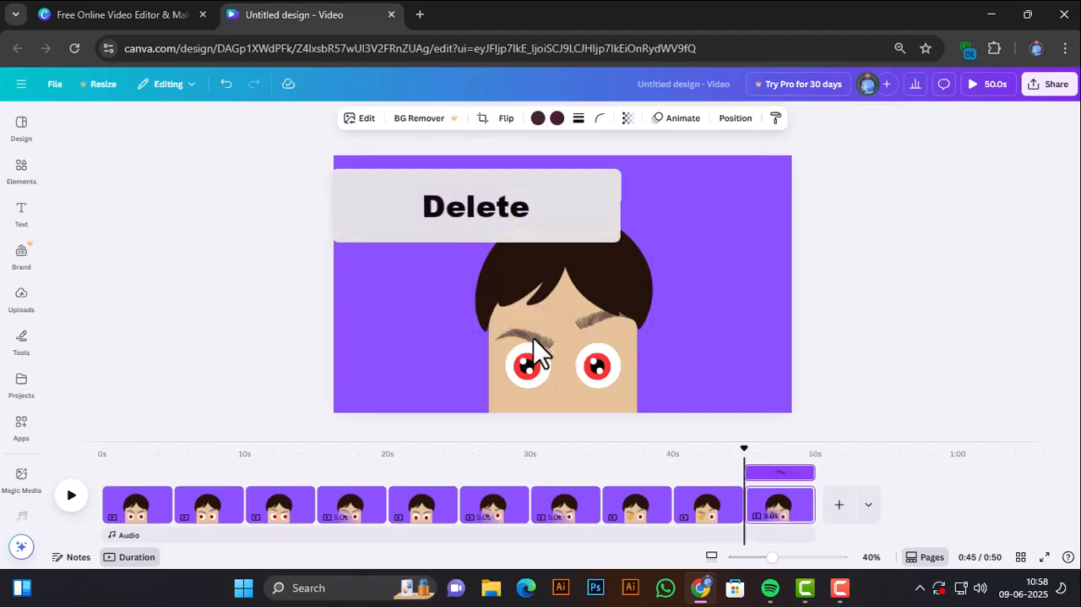
pyautogui.press('Up')
pyautogui.press('Up')
pyautogui.press('Up')
pyautogui.press('Up')
pyautogui.press('Up')
pyautogui.press('Up')
pyautogui.press('Up')
pyautogui.press('Up')
pyautogui.press('Up')
pyautogui.press('Up')
pyautogui.press('Up')
pyautogui.press('Up')
pyautogui.press('Up')
pyautogui.press('Up')
pyautogui.press('Up')
pyautogui.press('Up')
pyautogui.press('Up')
pyautogui.press('Up')
pyautogui.press('Up')
pyautogui.press('Up')
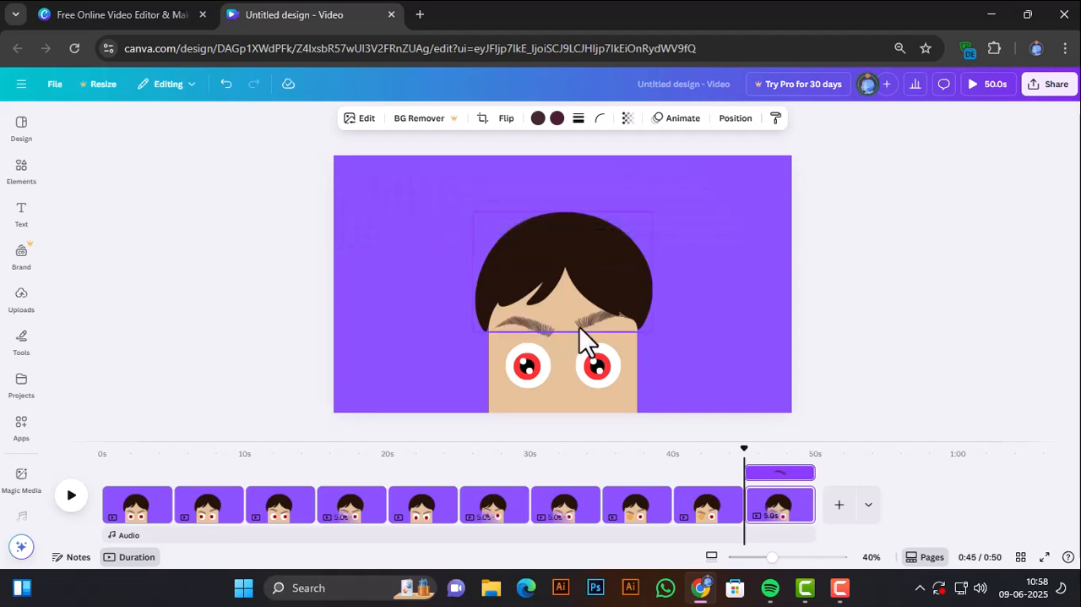
# Pick the right eyebrow from the tenth page's layers and lower it level with the left eyebrow.
pyautogui.click(580, 327)
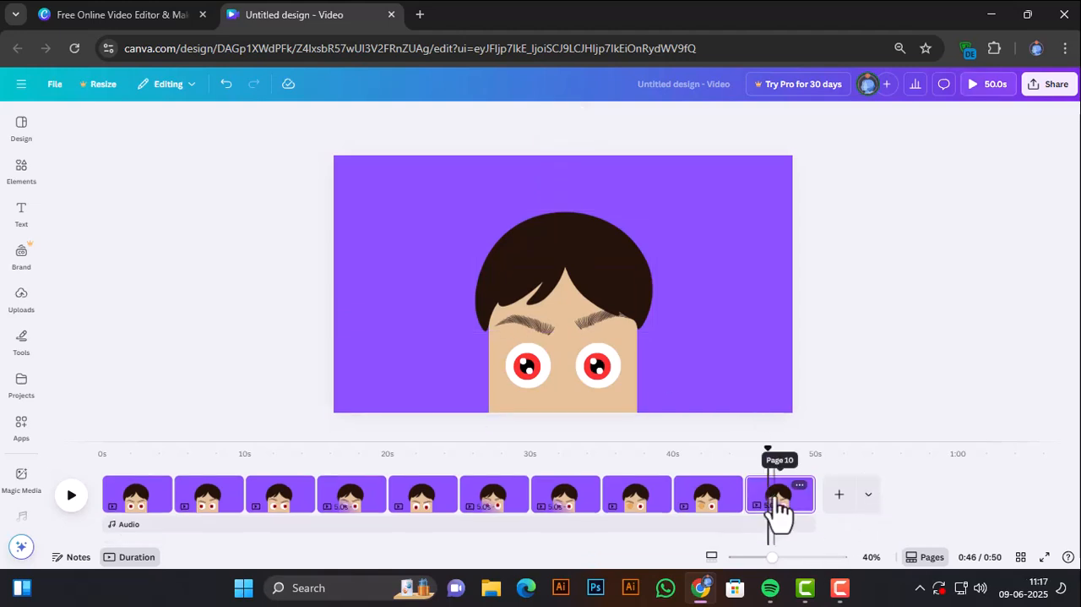
pyautogui.click(774, 497)
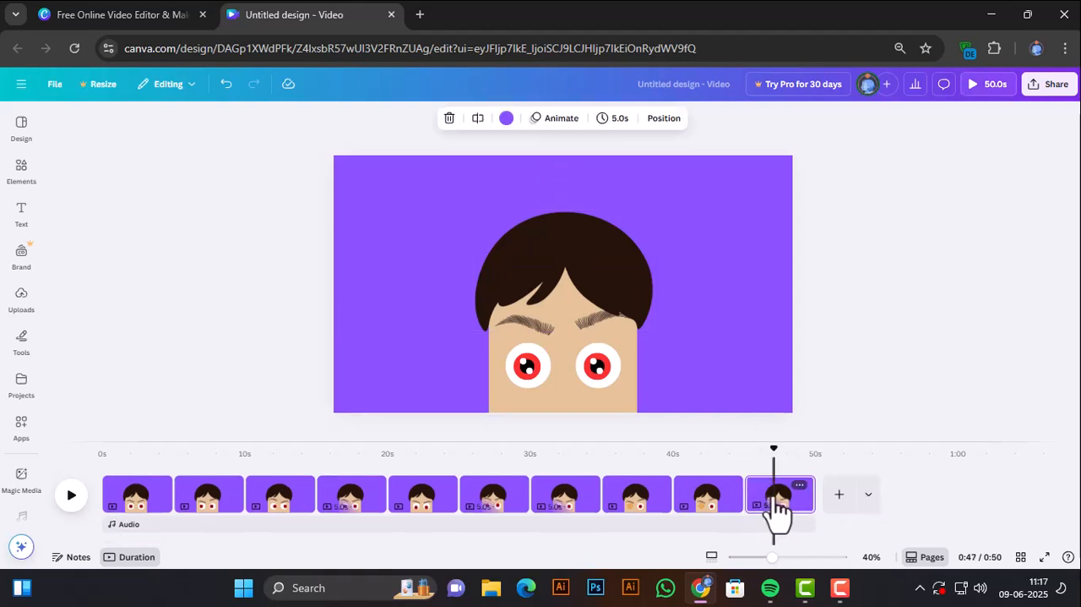
pyautogui.click(586, 321)
pyautogui.moveTo(584, 323); pyautogui.dragTo(587, 329)
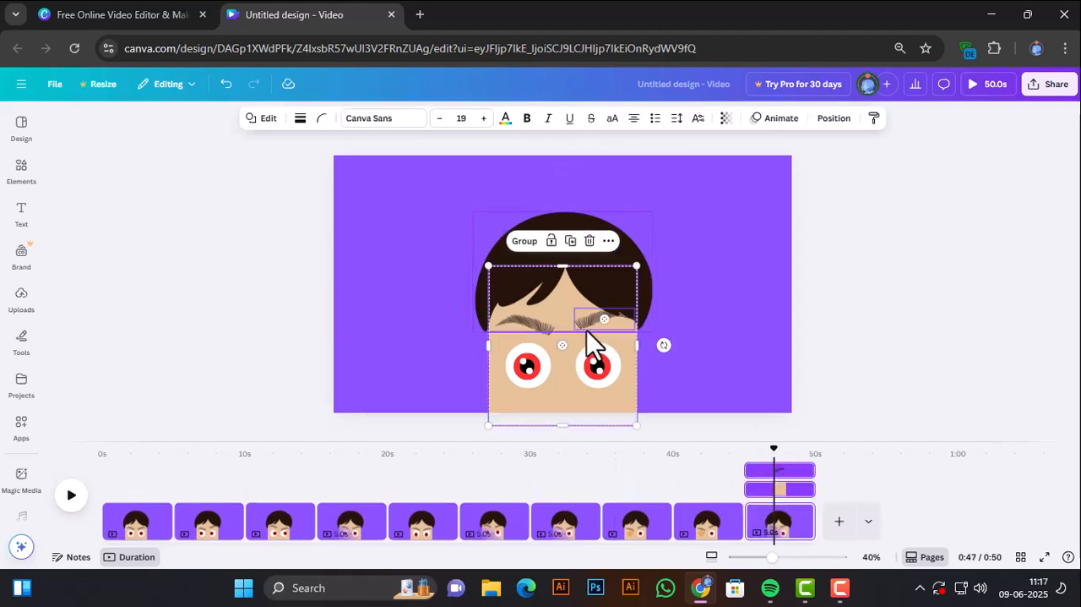
pyautogui.click(587, 330)
pyautogui.click(563, 119)
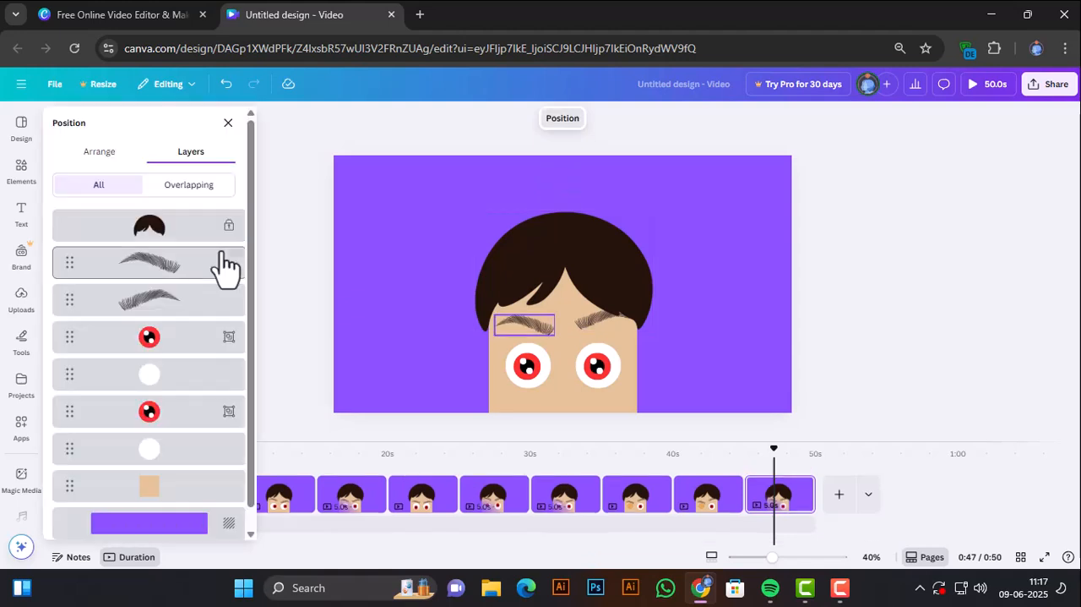
pyautogui.click(222, 255)
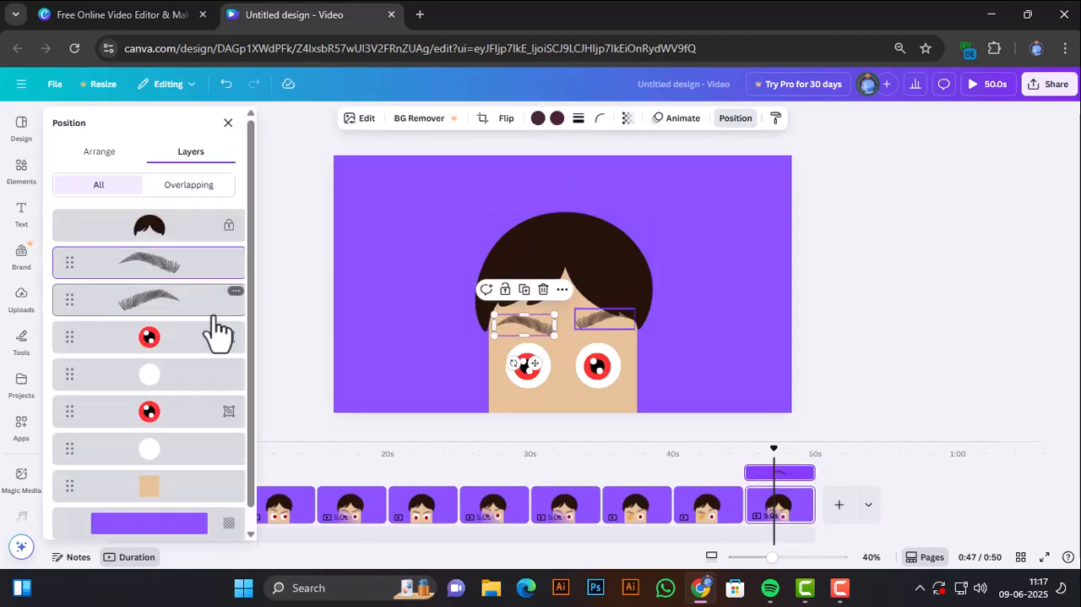
pyautogui.click(216, 304)
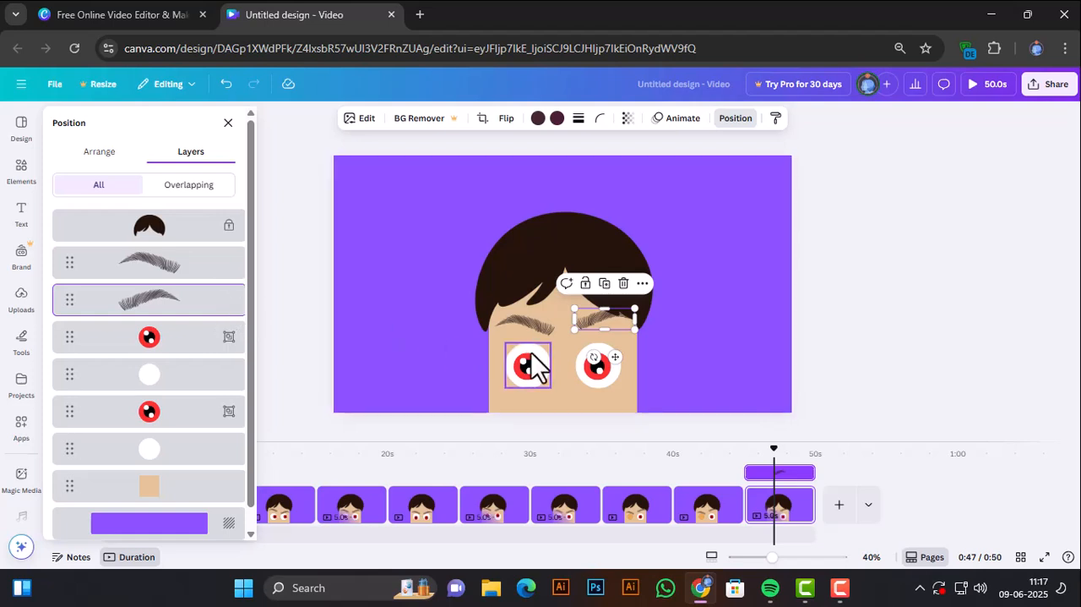
pyautogui.moveTo(587, 320); pyautogui.dragTo(579, 323)
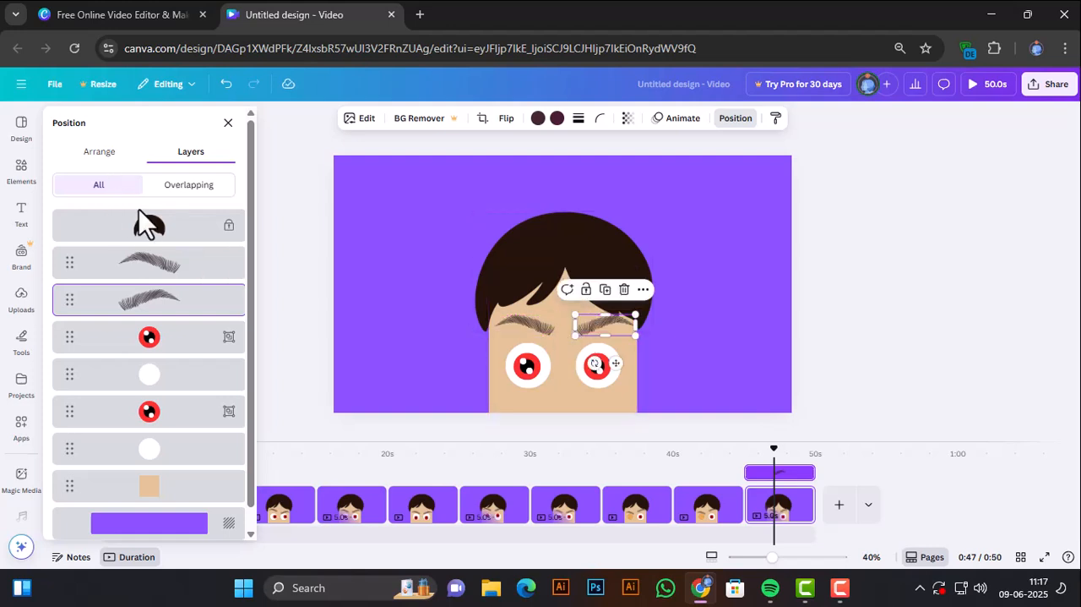
# Select both eyebrows on the tenth page and lower them together to just above the eyes.
pyautogui.keyDown('shift'); pyautogui.click(168, 262); pyautogui.keyUp('shift')
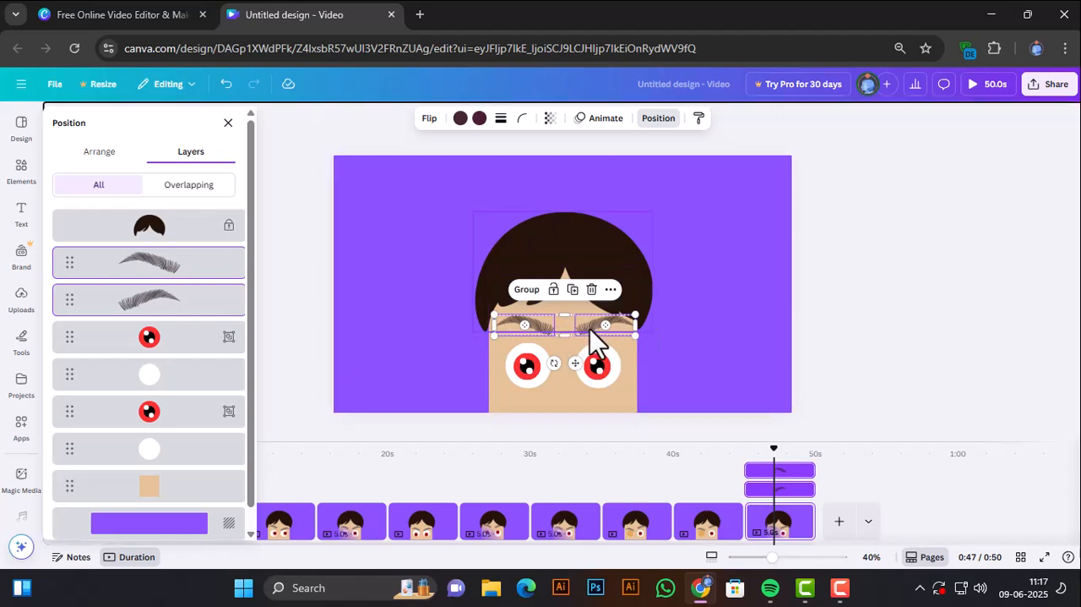
pyautogui.moveTo(589, 329); pyautogui.dragTo(586, 331)
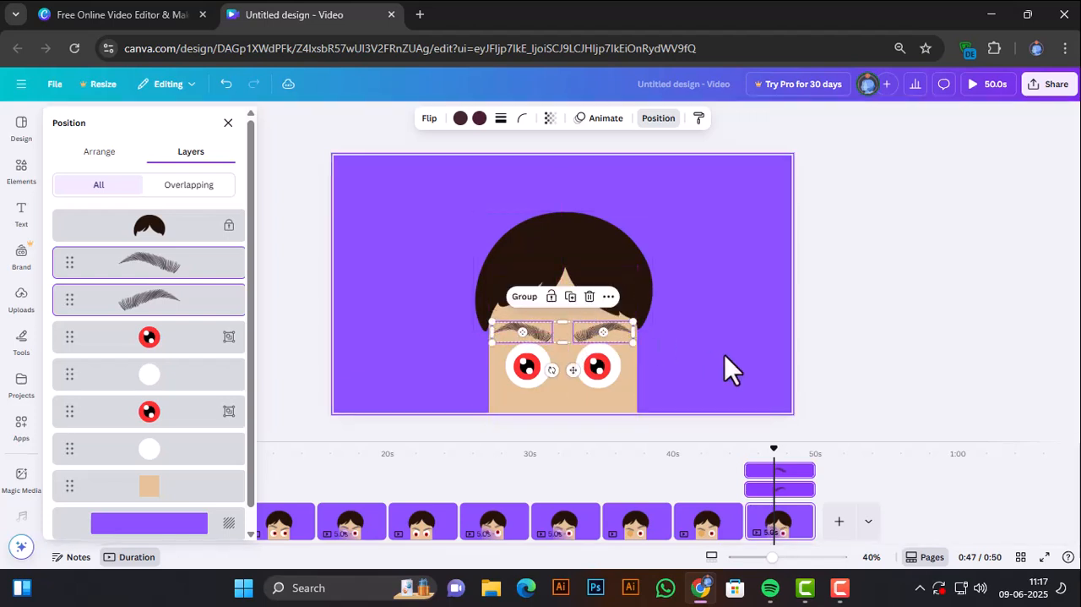
pyautogui.click(725, 355)
pyautogui.click(892, 335)
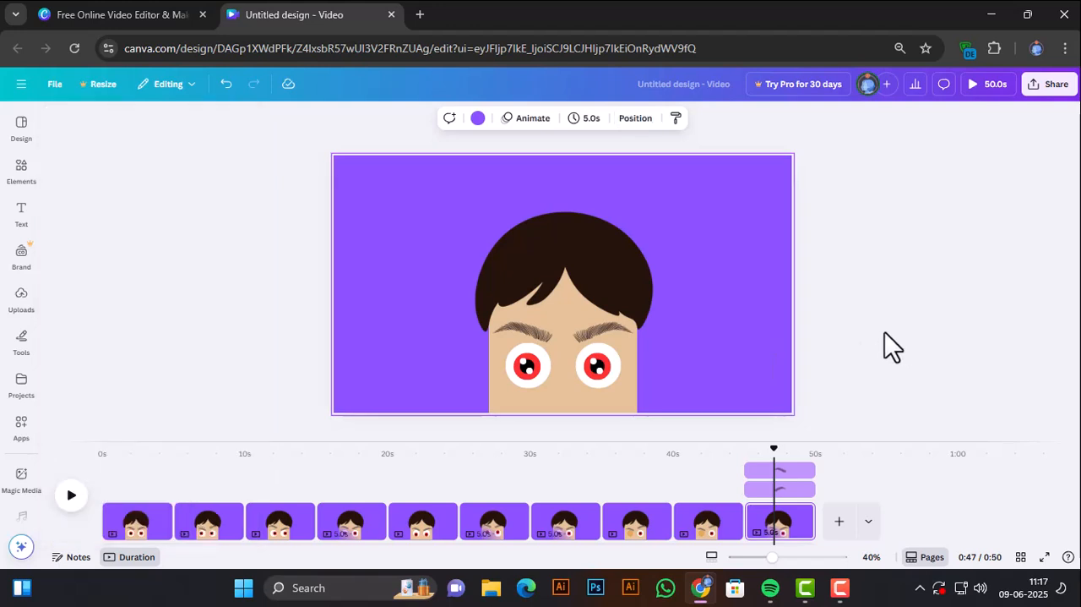
# Add a 0.5-second Match & Move transition after the first page and apply it between all pages.
pyautogui.scroll(-1, 204, 477)
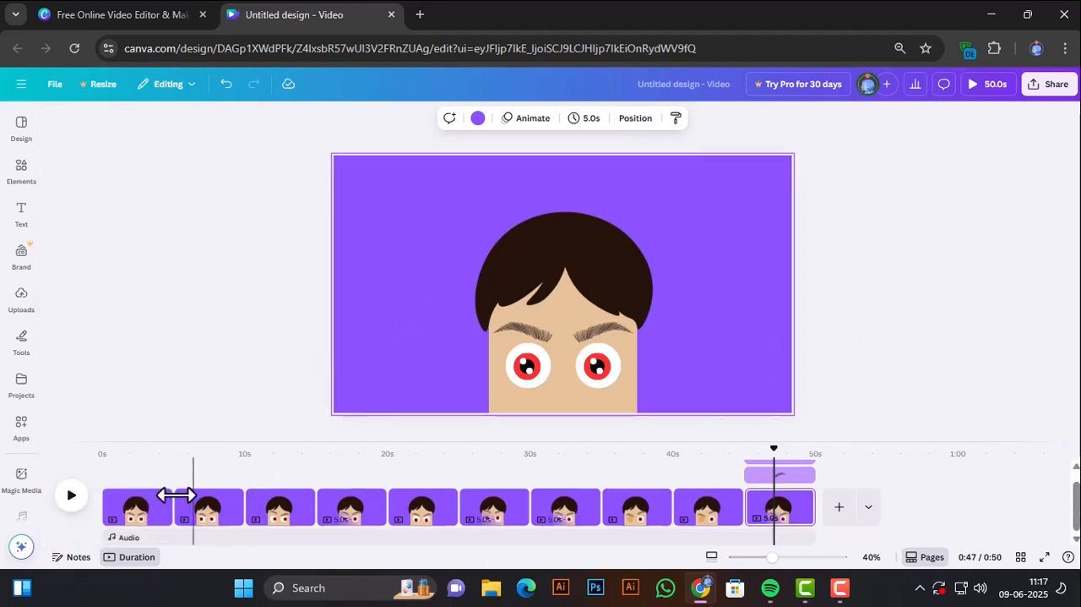
pyautogui.moveTo(174, 517)
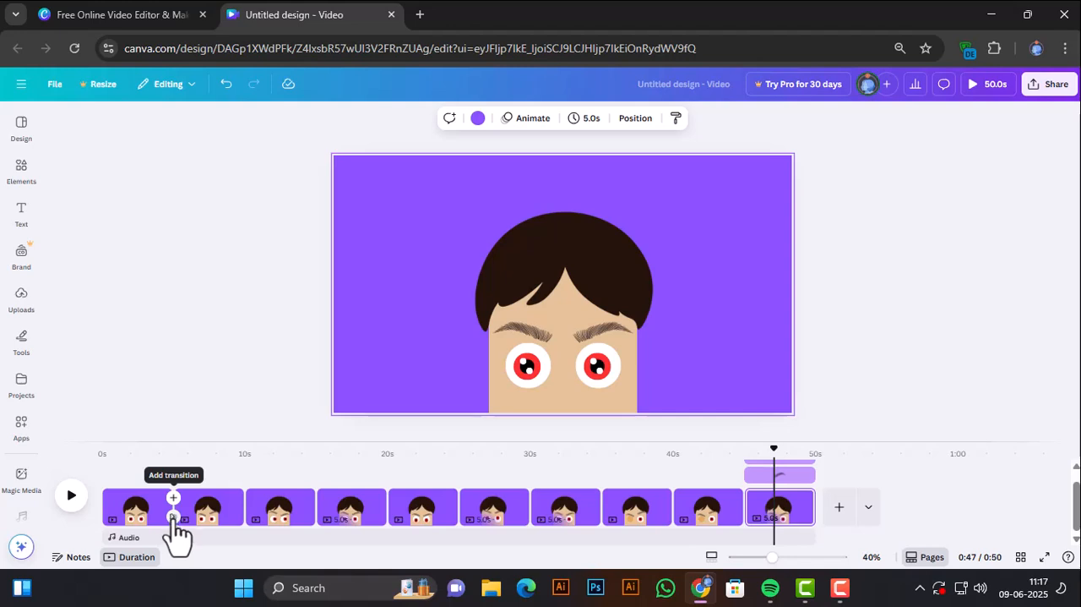
pyautogui.click(174, 516)
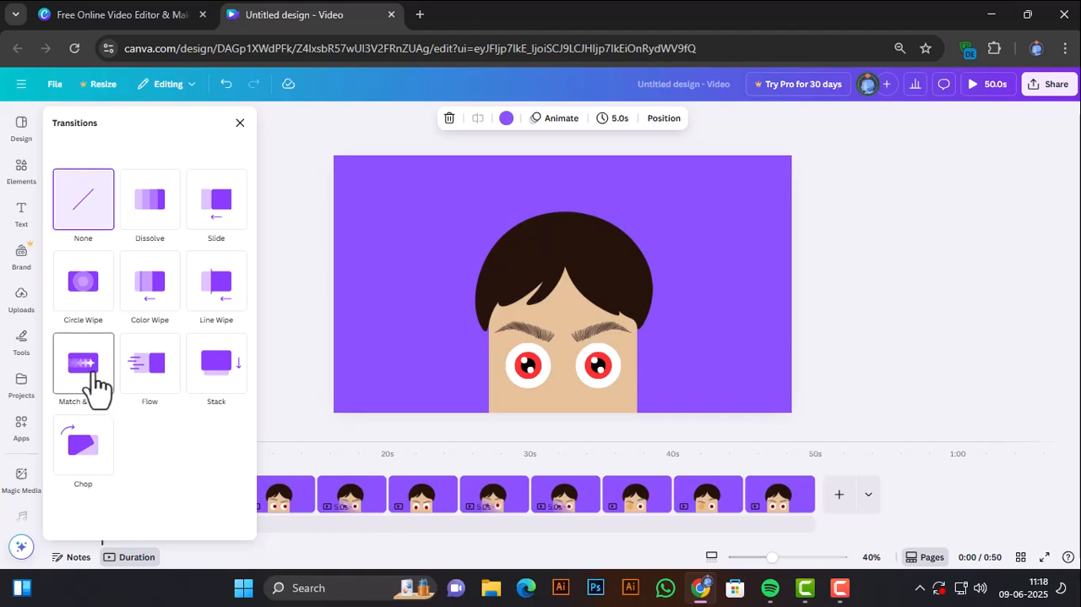
pyautogui.click(95, 370)
pyautogui.scroll(-2, 96, 384)
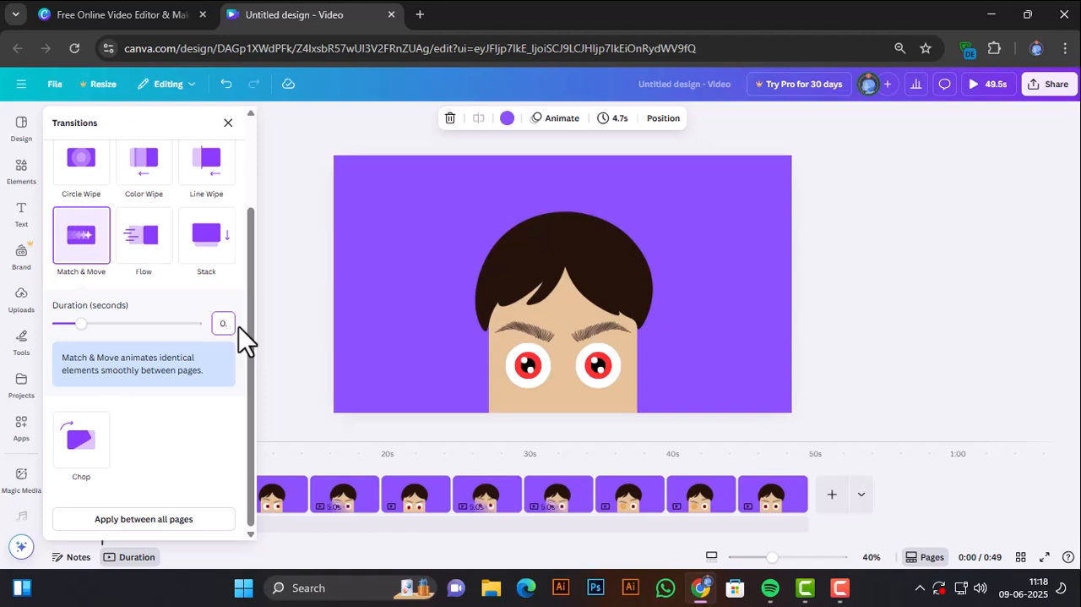
pyautogui.click(167, 522)
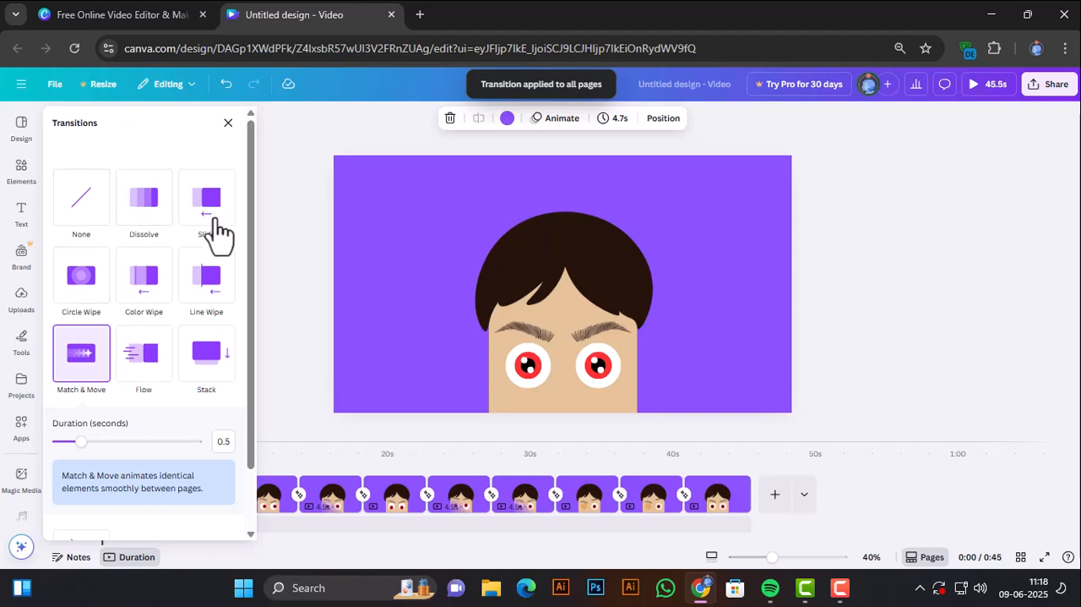
pyautogui.click(227, 125)
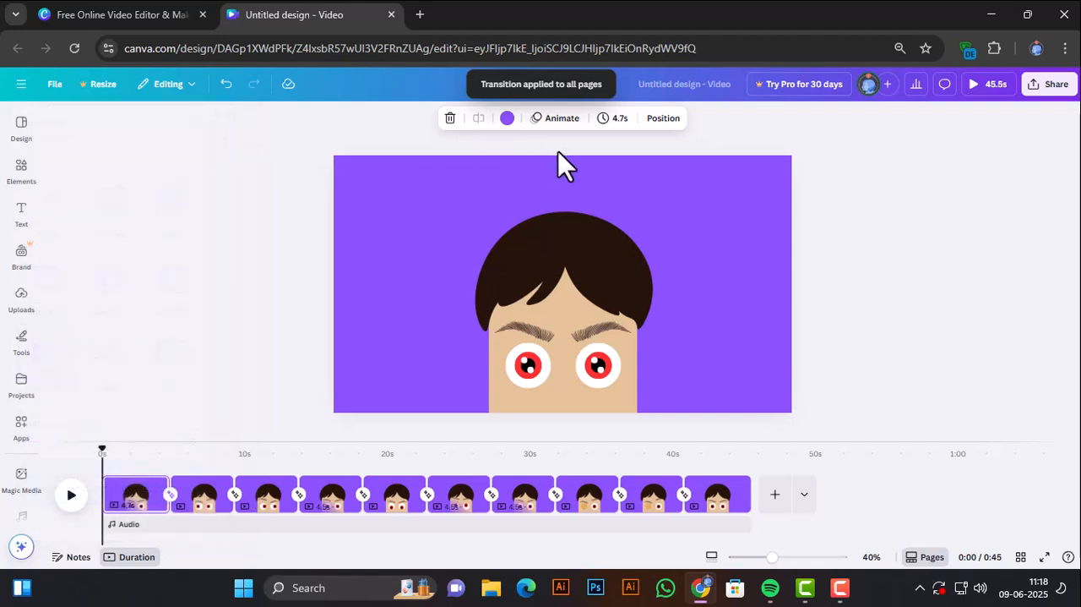
# Set the page timing to 1.0 seconds and apply it to all ten pages.
pyautogui.click(608, 125)
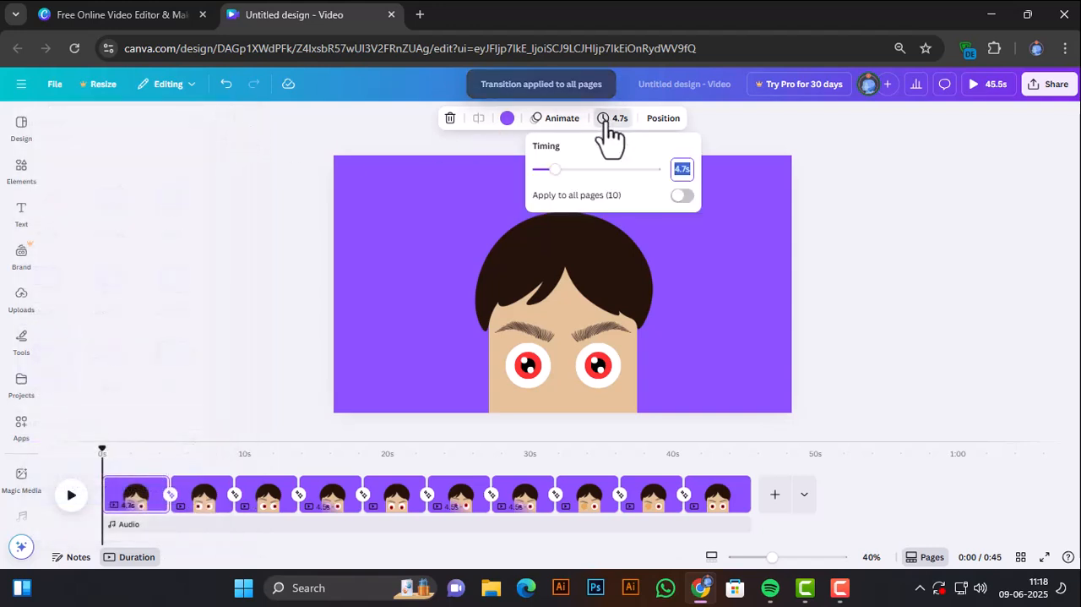
pyautogui.click(676, 171)
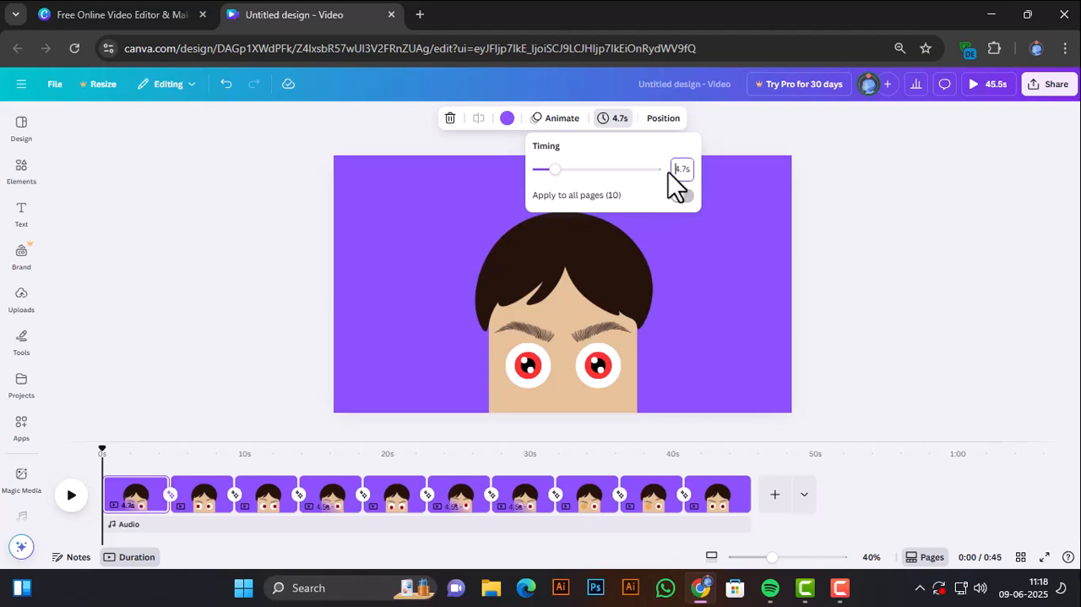
pyautogui.doubleClick(691, 168)
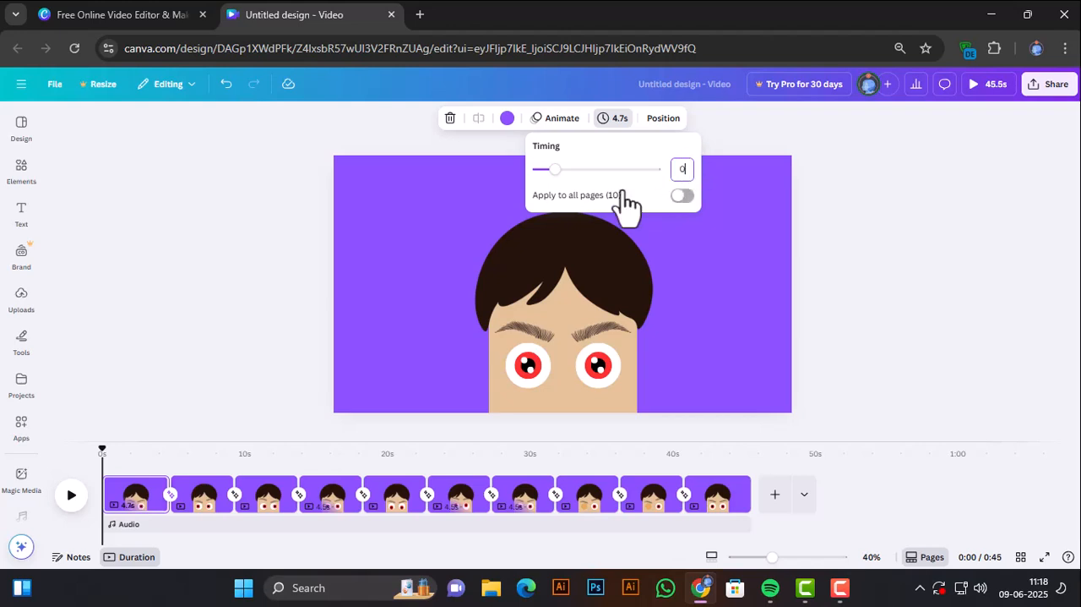
pyautogui.write('0.')
pyautogui.press('BackSpace')
pyautogui.press('BackSpace')
pyautogui.write('1.0')
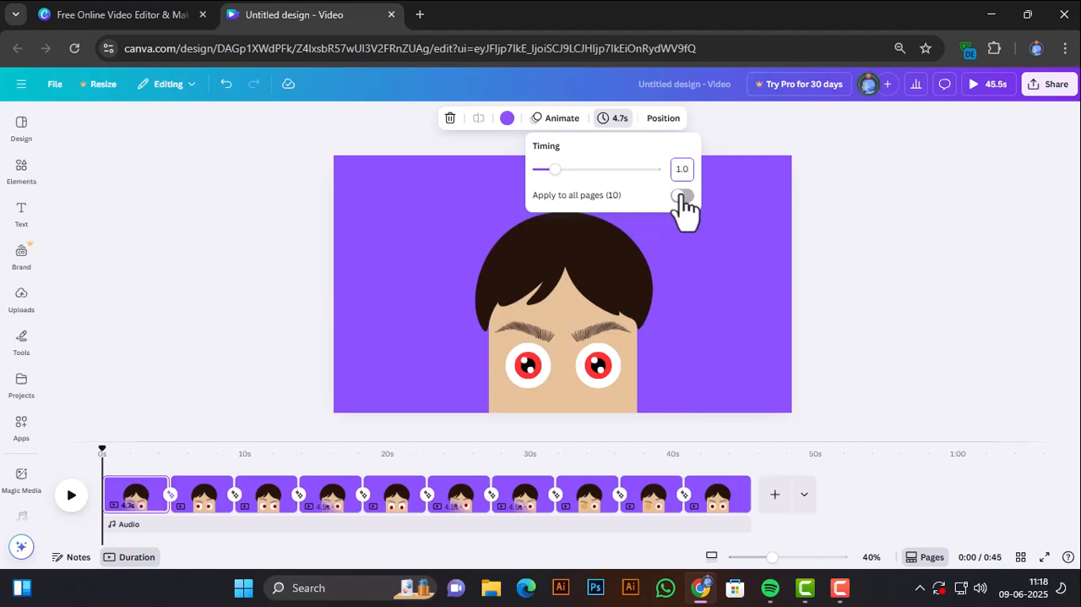
pyautogui.click(682, 196)
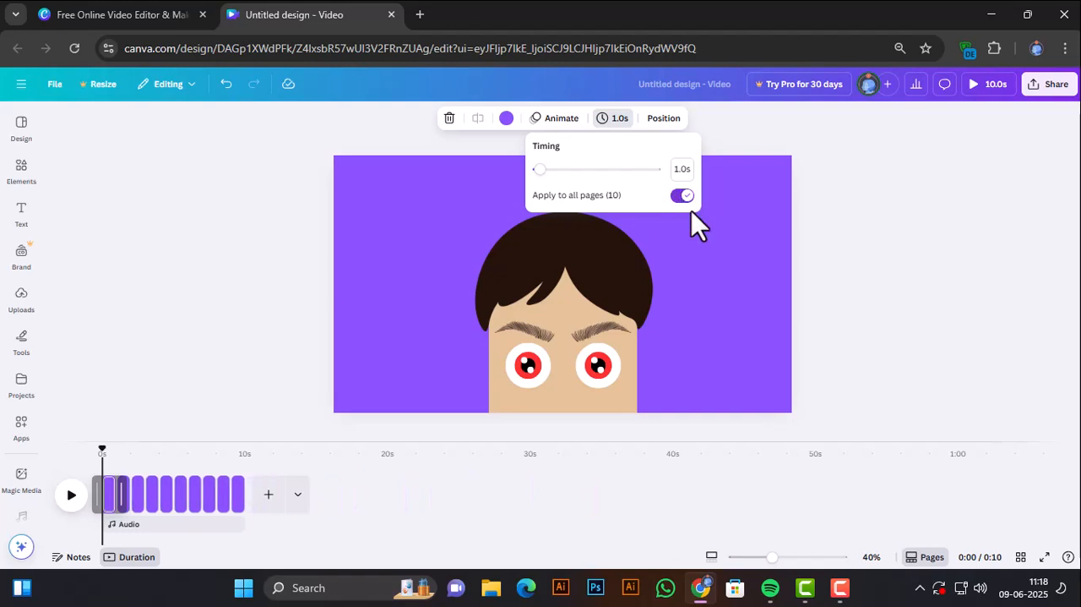
pyautogui.click(614, 120)
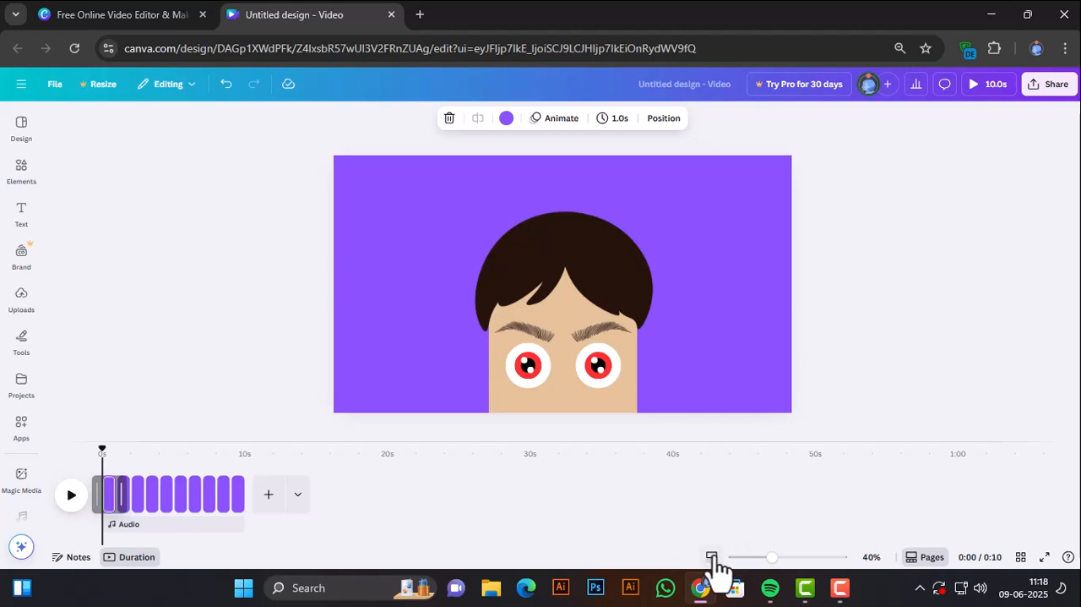
# Enlarge the timeline scale and play the whole animation to check the eye and eyebrow movement.
pyautogui.click(755, 558)
pyautogui.moveTo(758, 560); pyautogui.dragTo(751, 559)
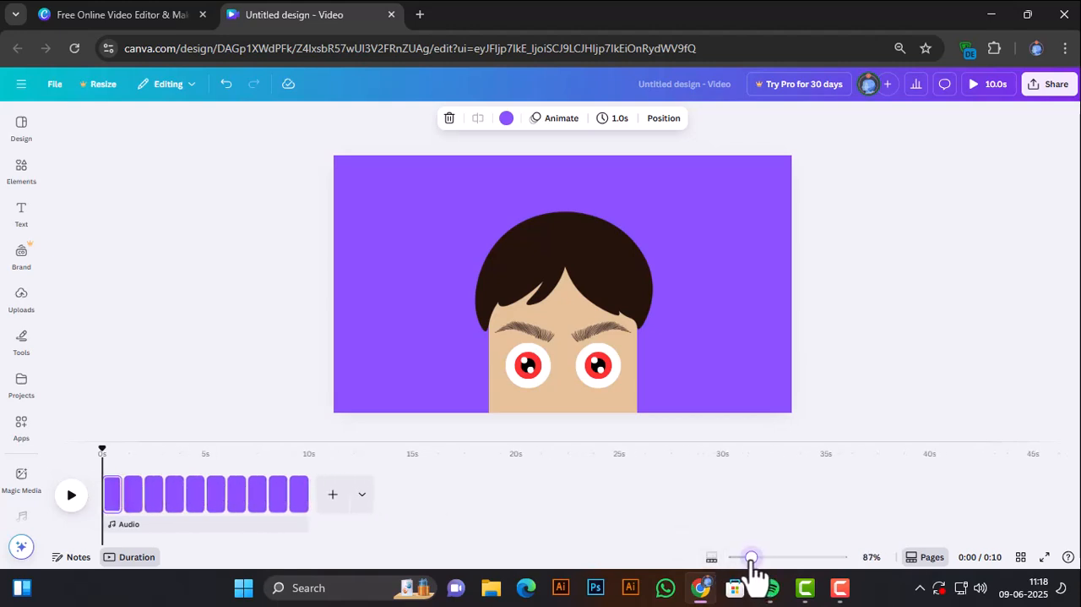
pyautogui.click(72, 495)
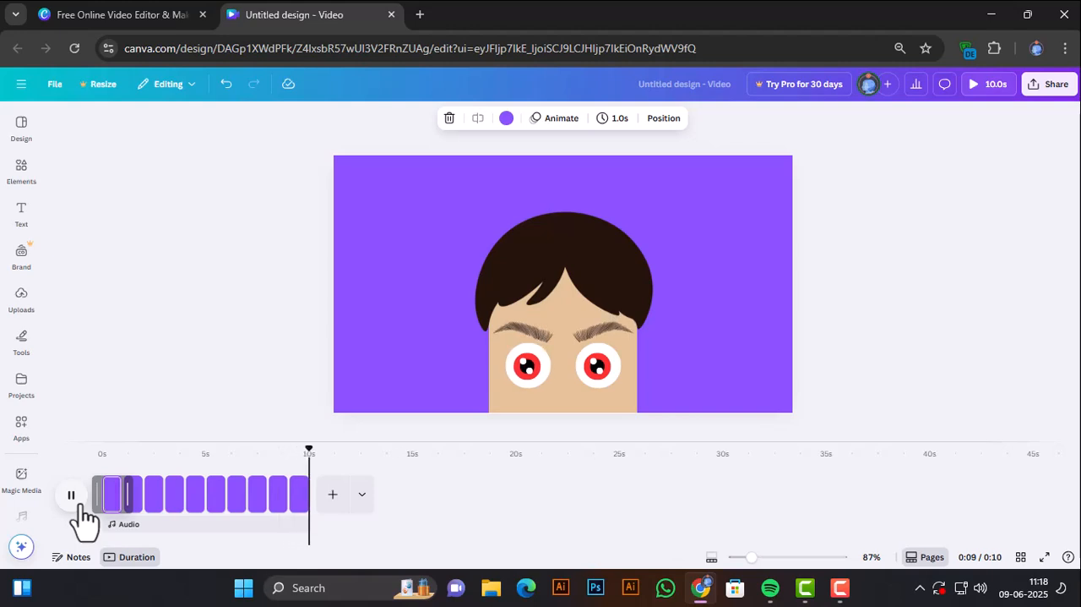
pyautogui.click(73, 498)
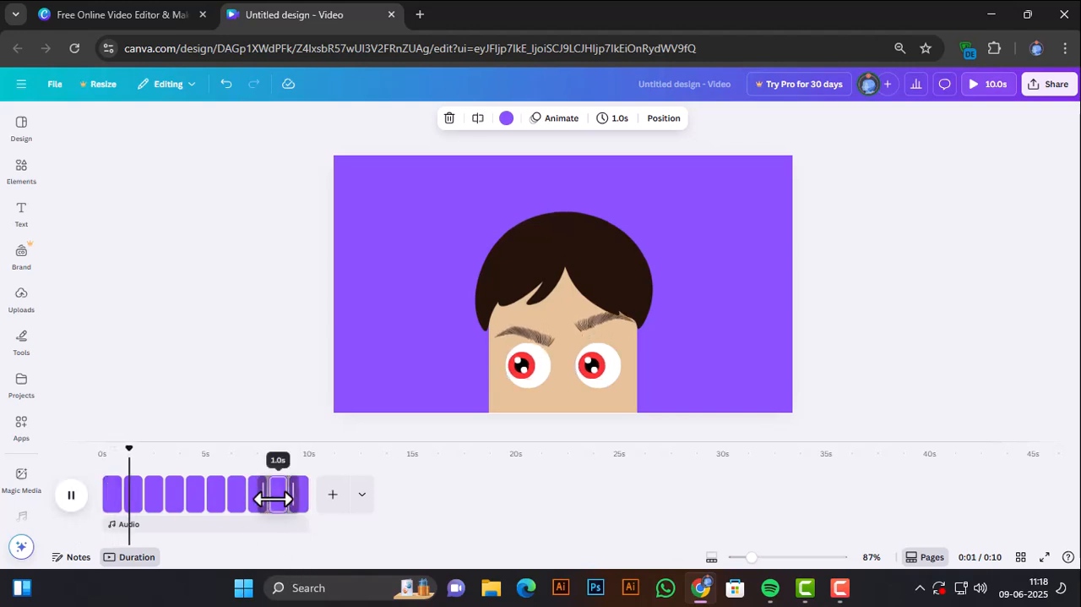
# Shorten the eighth page, where the left eye closes, to 0.4 seconds.
pyautogui.click(277, 507)
pyautogui.click(258, 503)
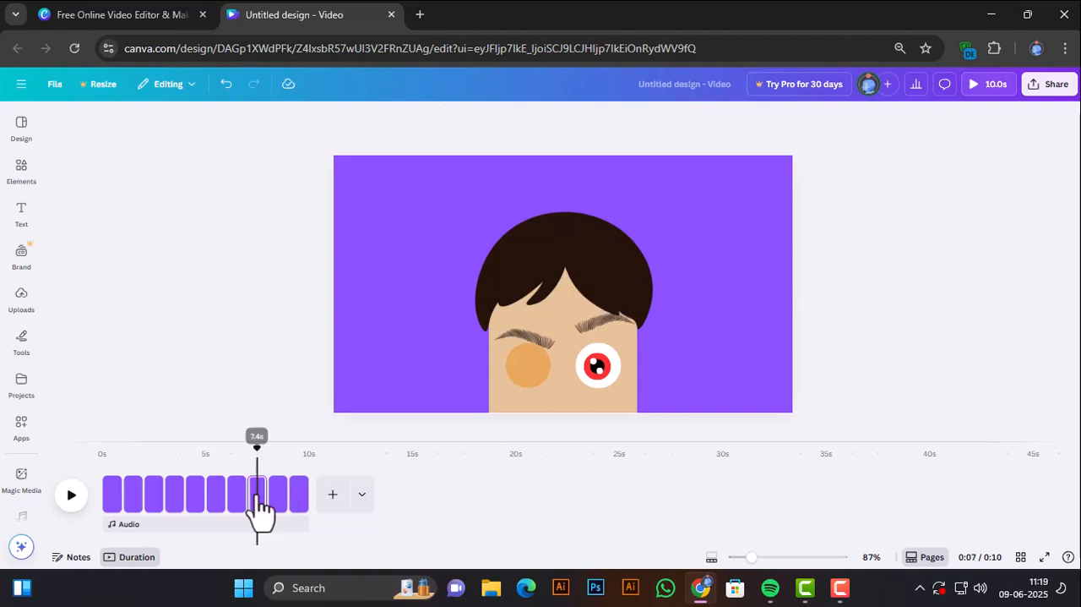
pyautogui.moveTo(259, 495); pyautogui.dragTo(260, 494)
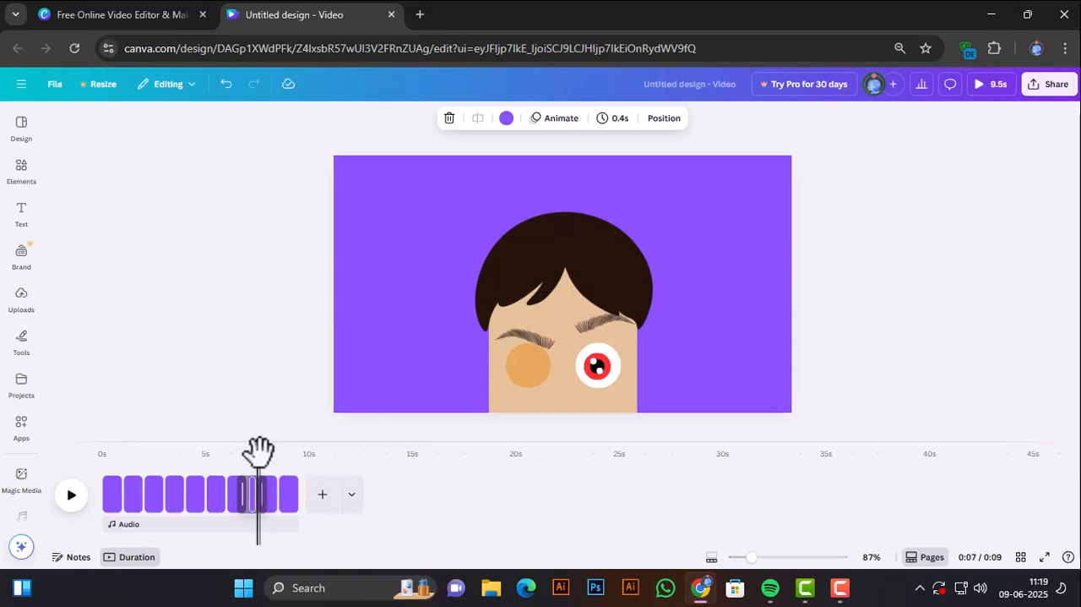
# Return to the beginning of the timeline and play the animation to review the faster wink.
pyautogui.moveTo(259, 450); pyautogui.dragTo(287, 456)
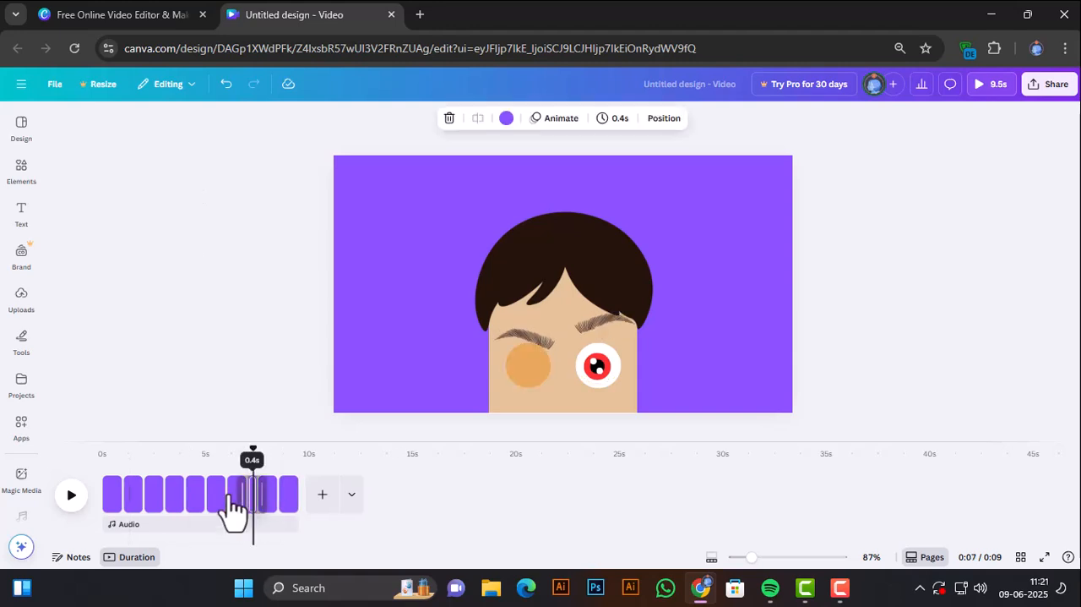
pyautogui.click(104, 447)
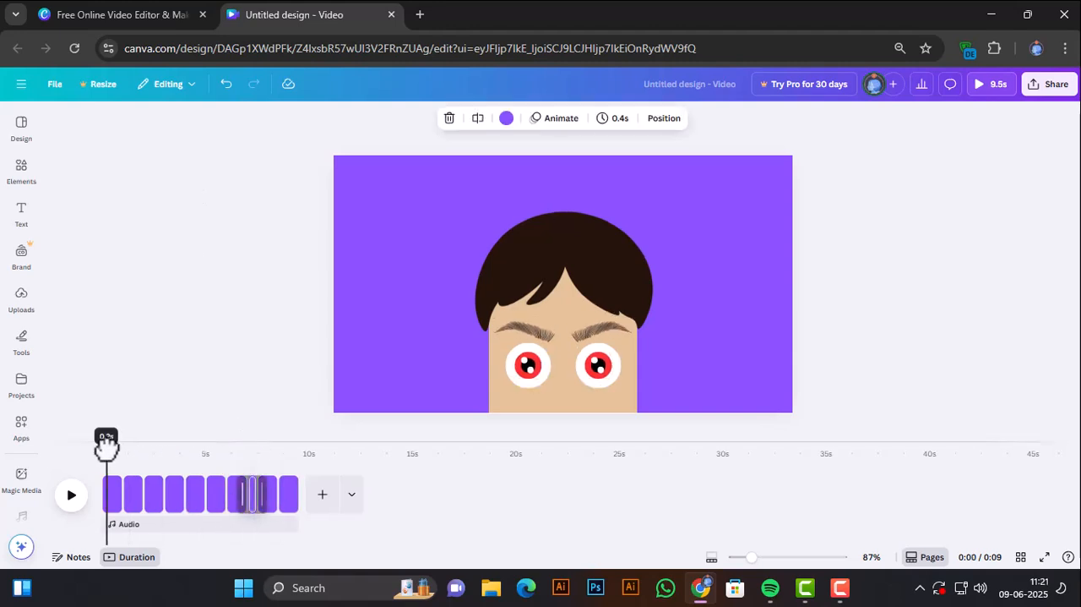
pyautogui.click(72, 505)
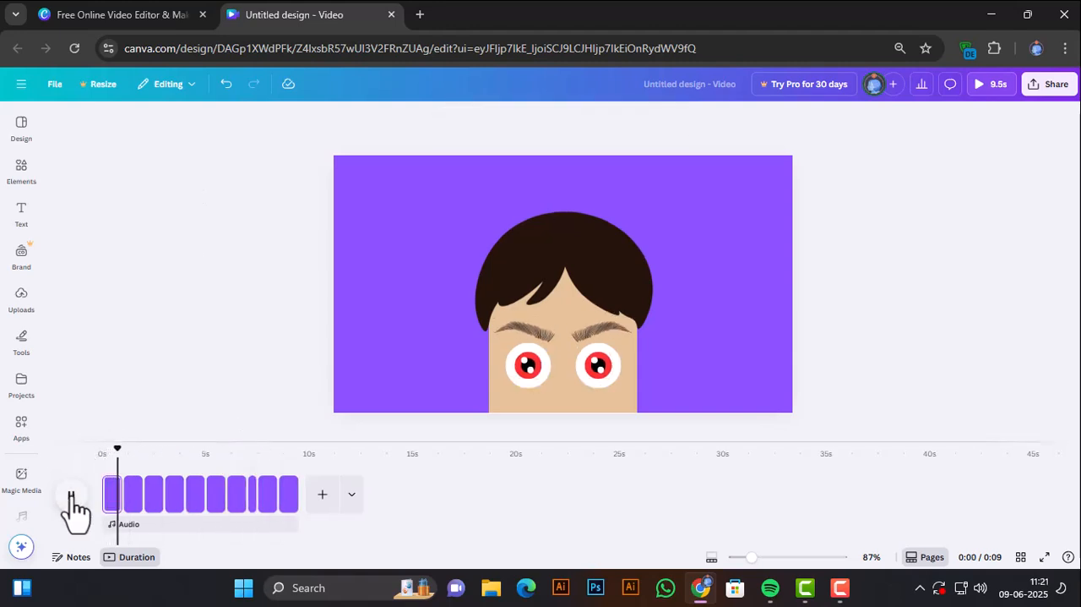